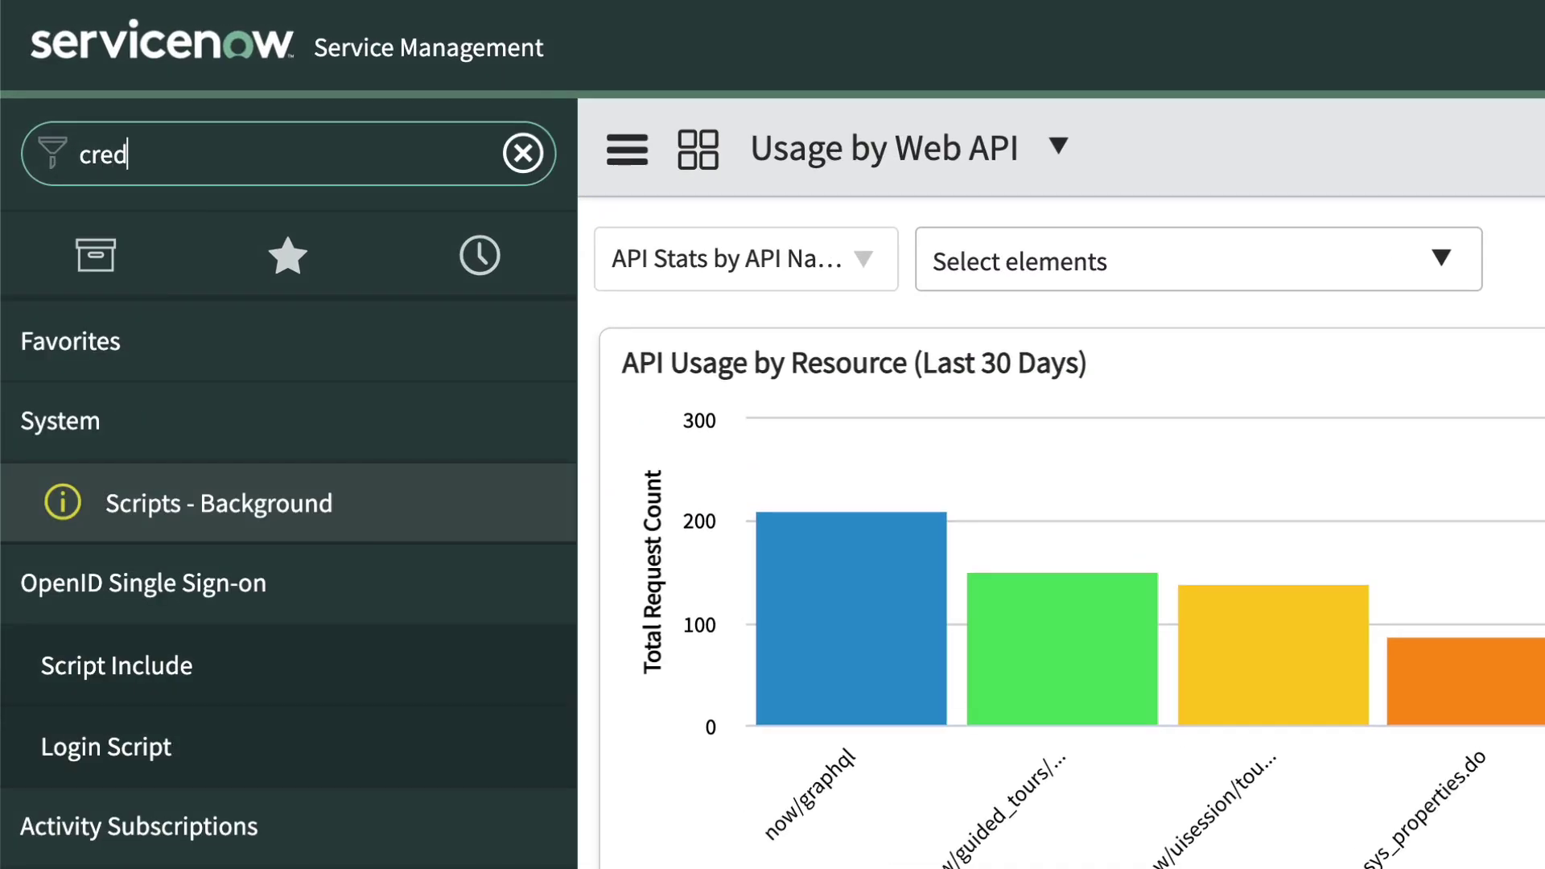
Step: Create a new alias named Config API Demo using the API Key Demo Configuration template, and save it
text(ent)
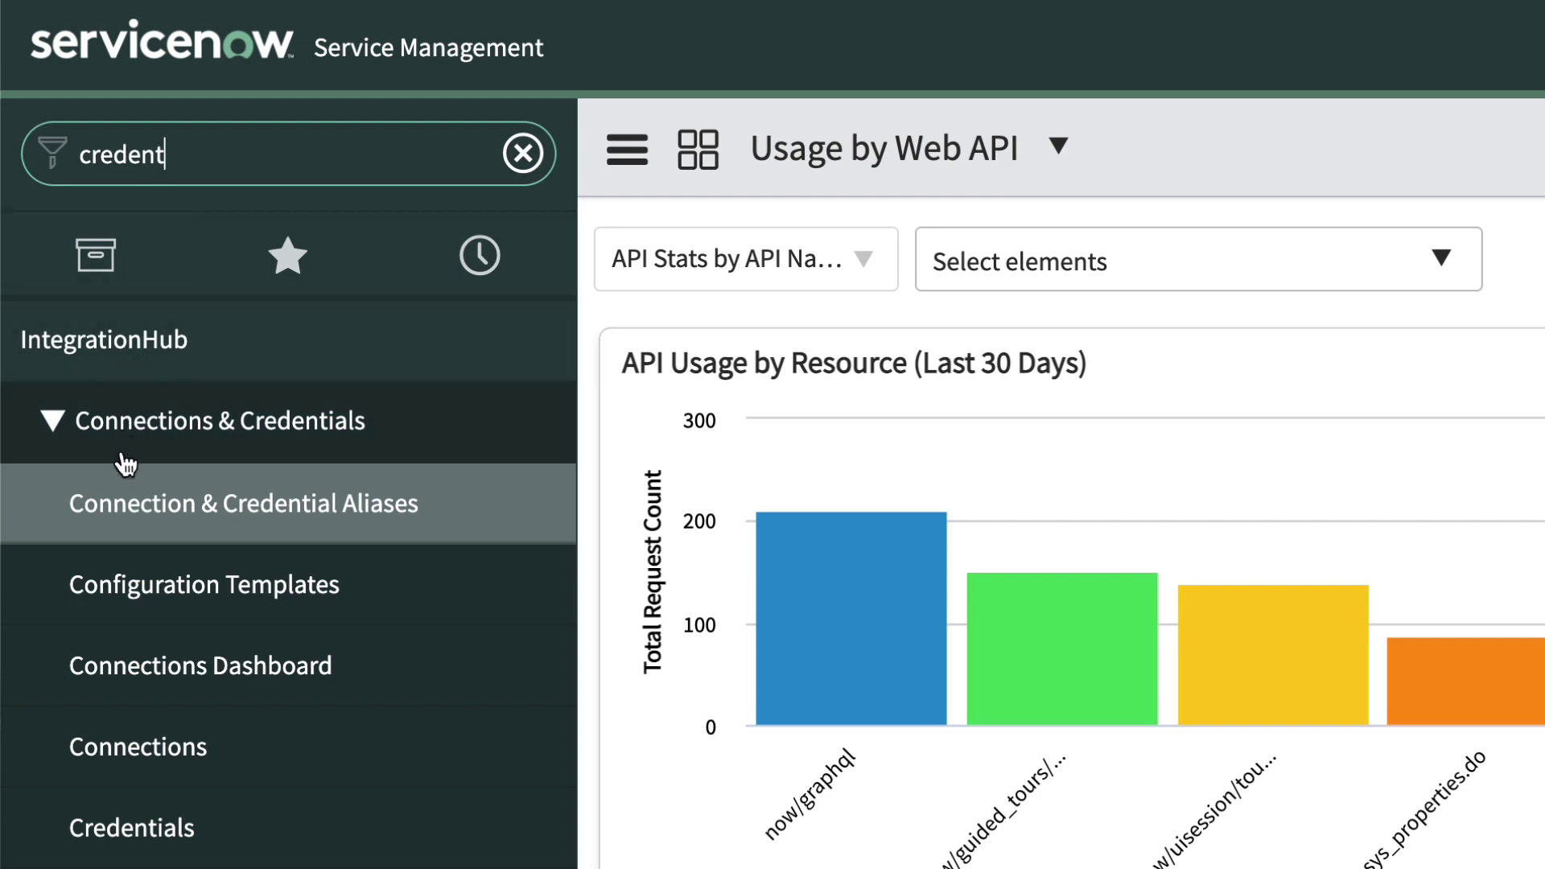
click(123, 503)
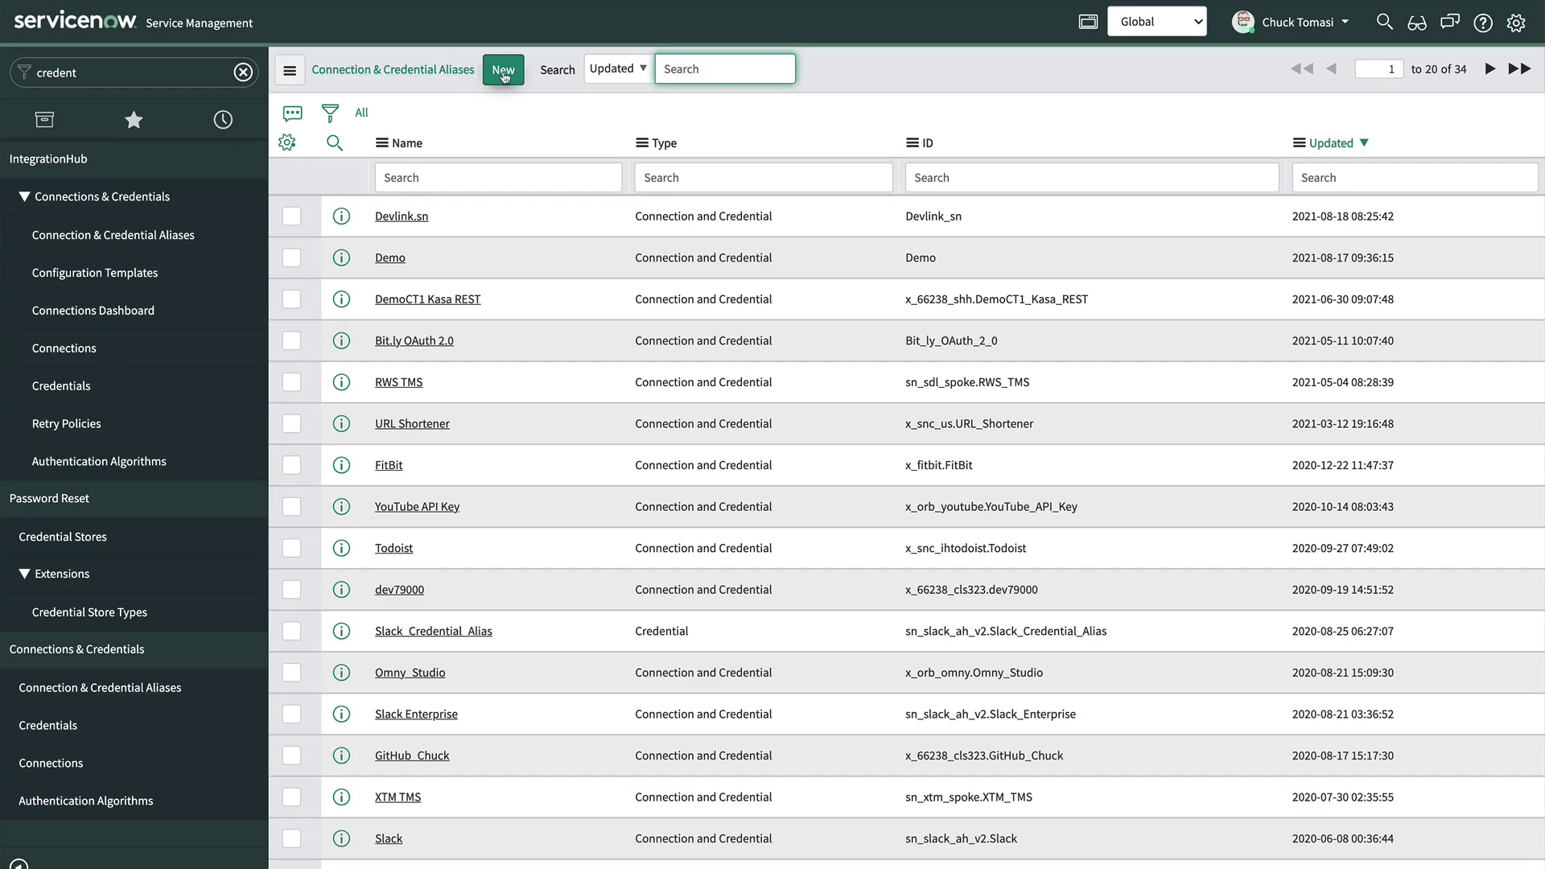
click(503, 74)
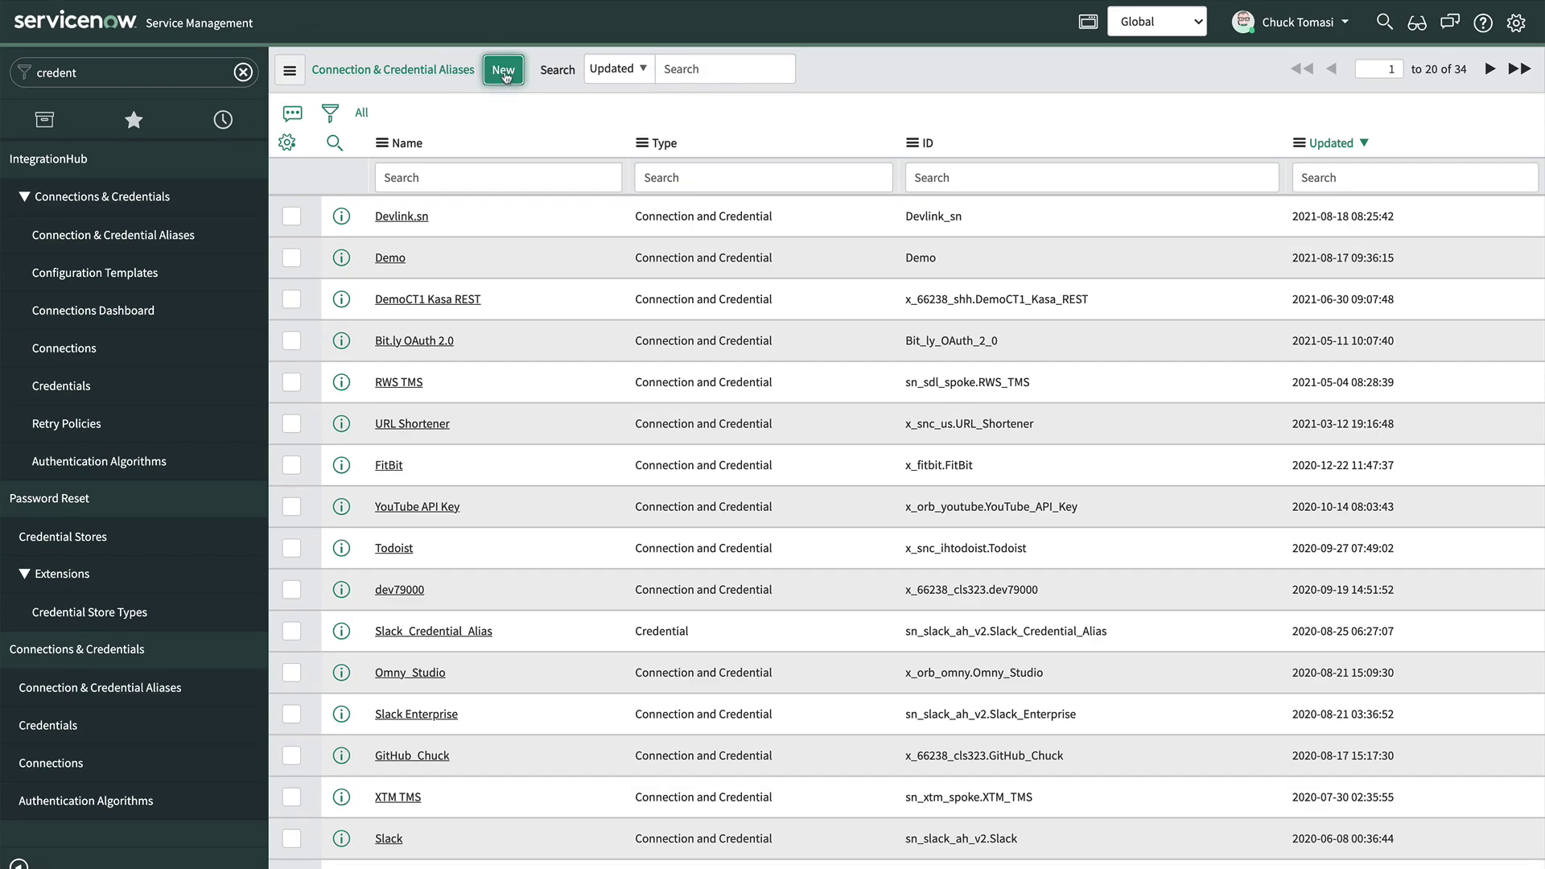
text(Config API Demo)
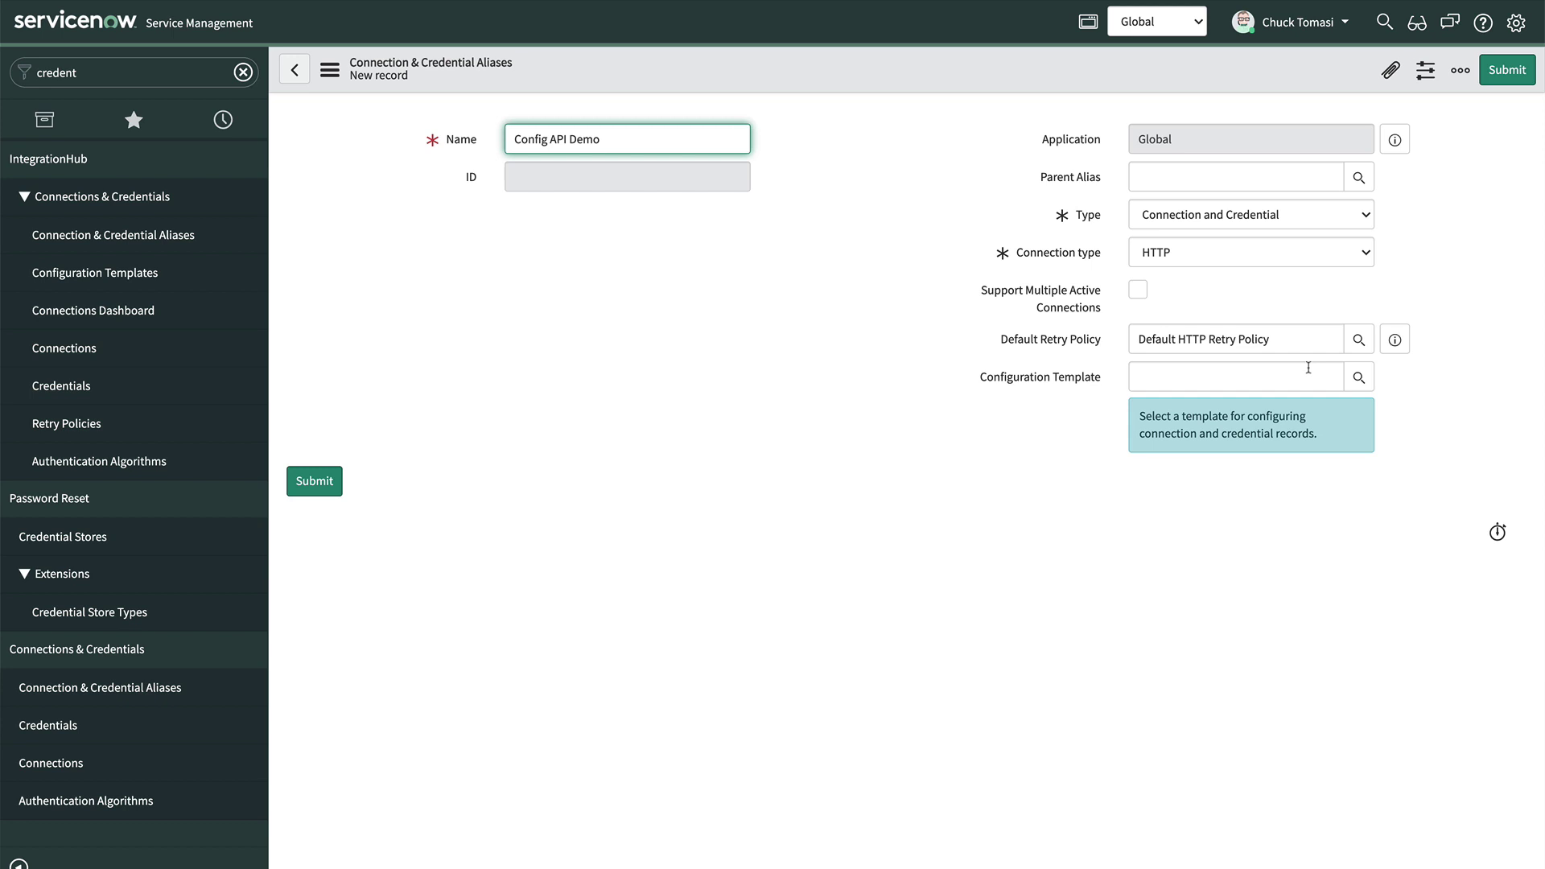
click(1360, 378)
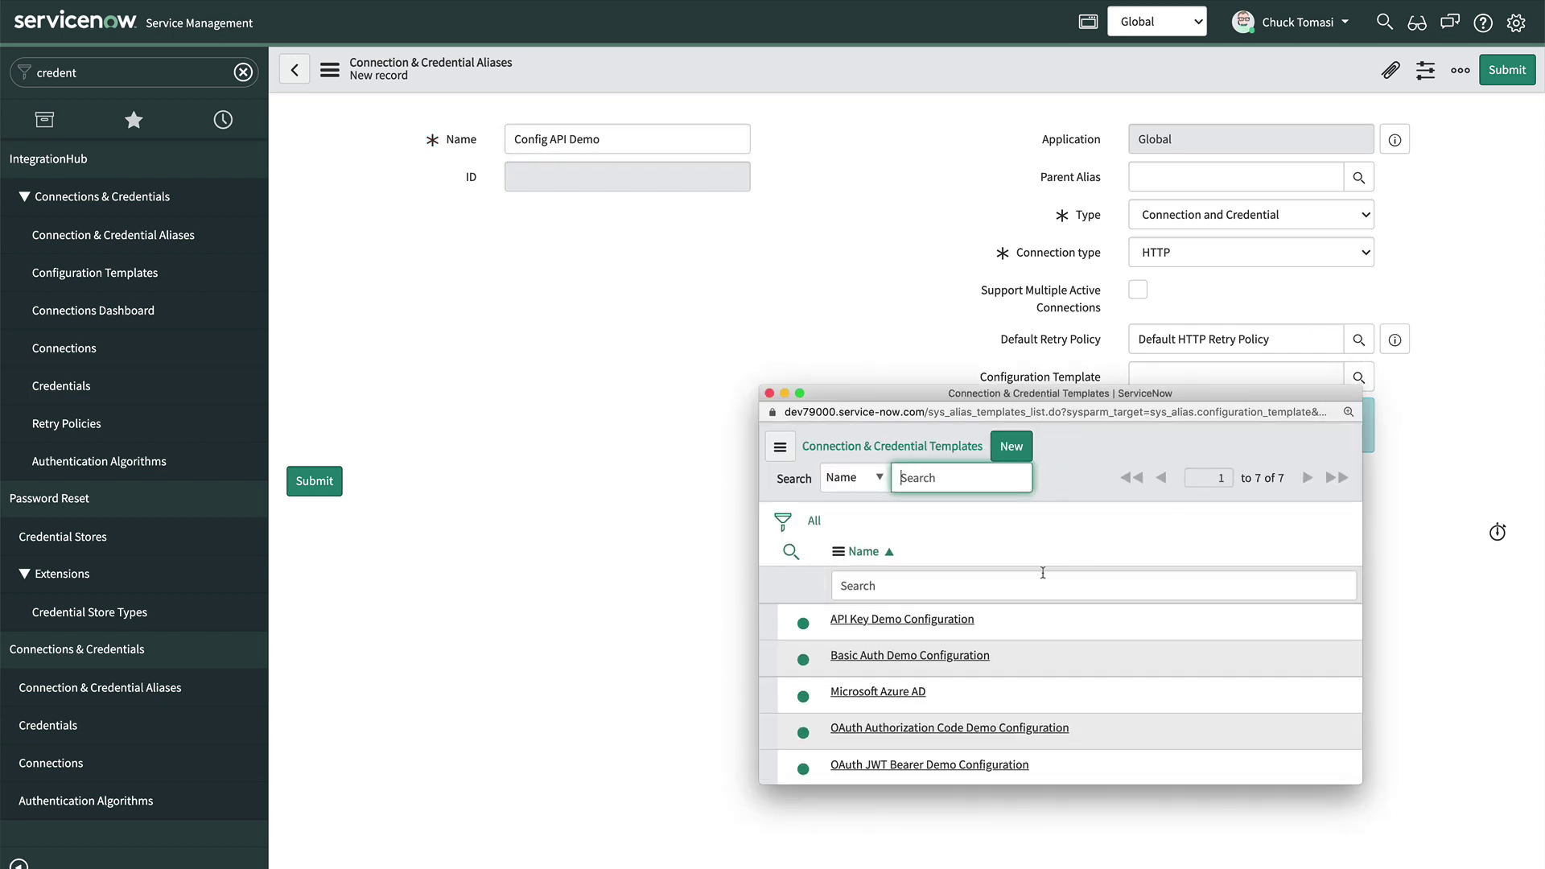
click(956, 620)
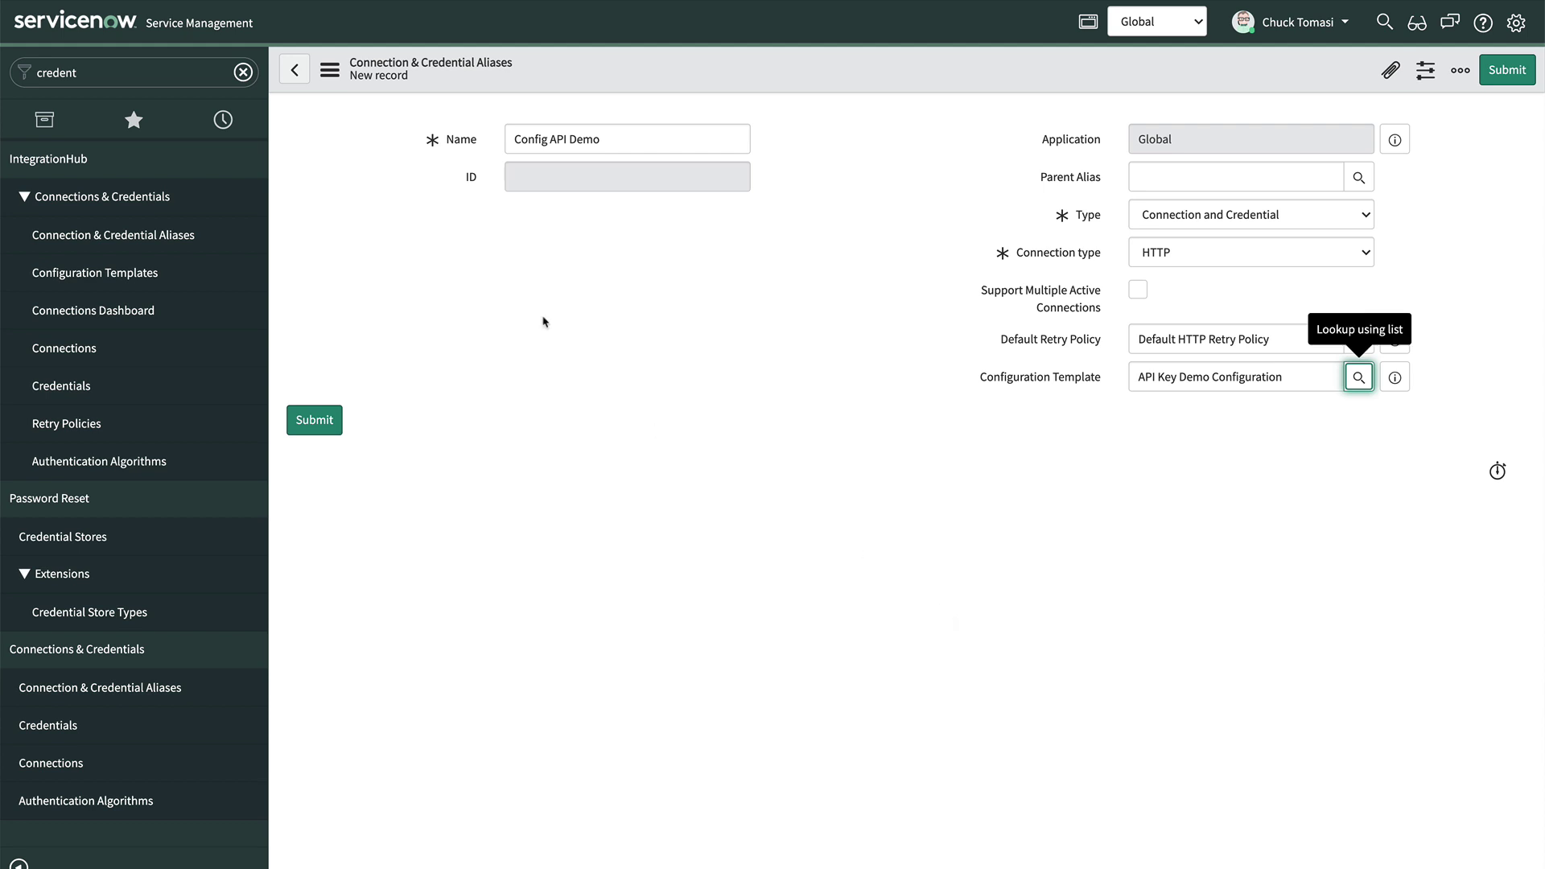
key(ctrl+s)
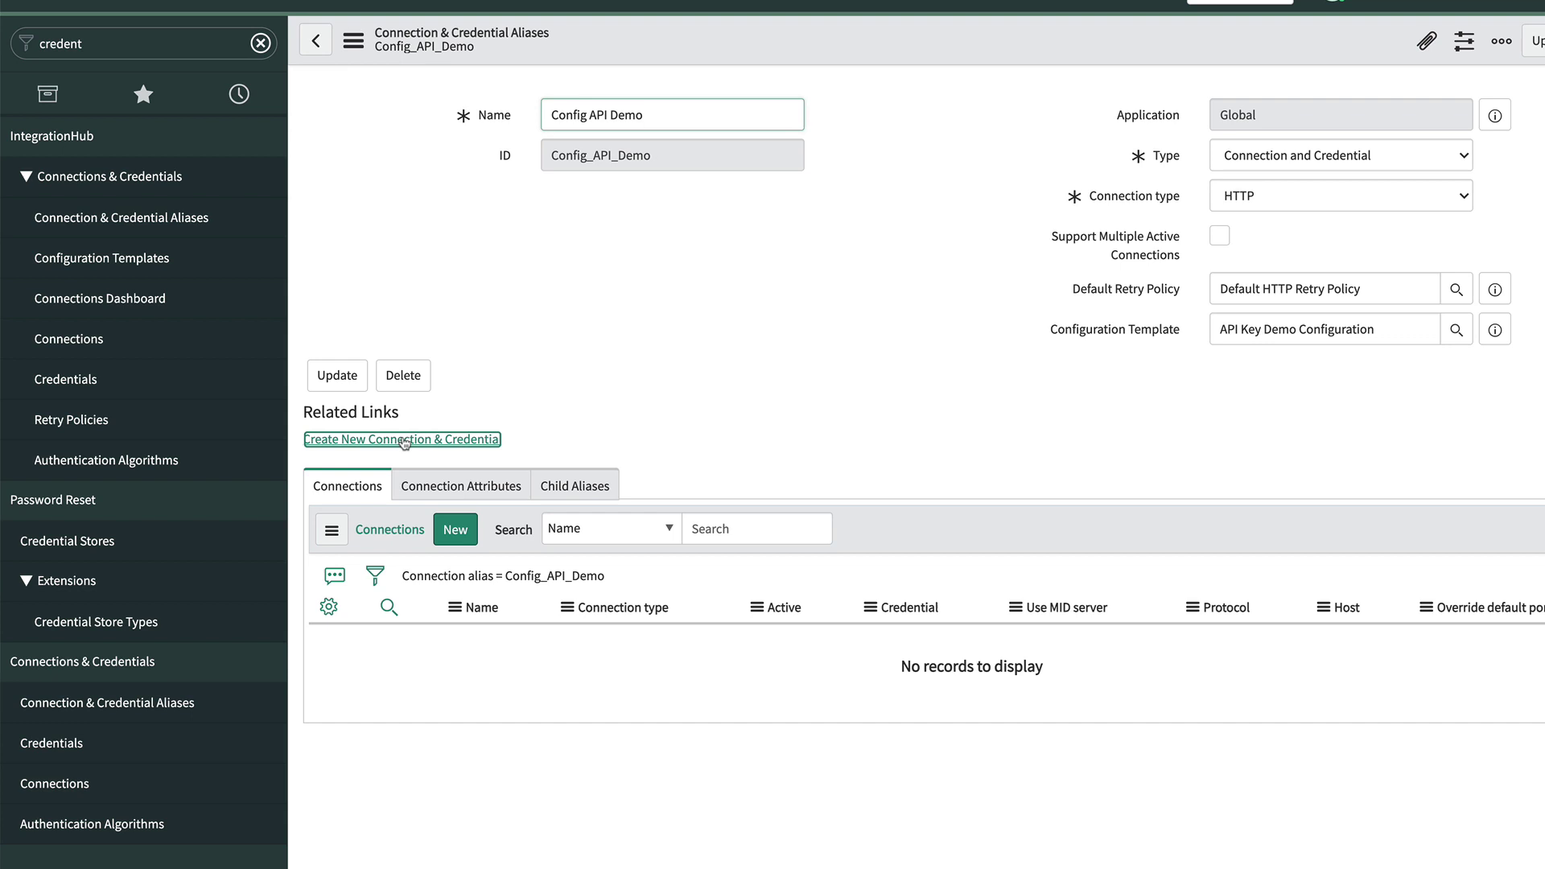
click(581, 425)
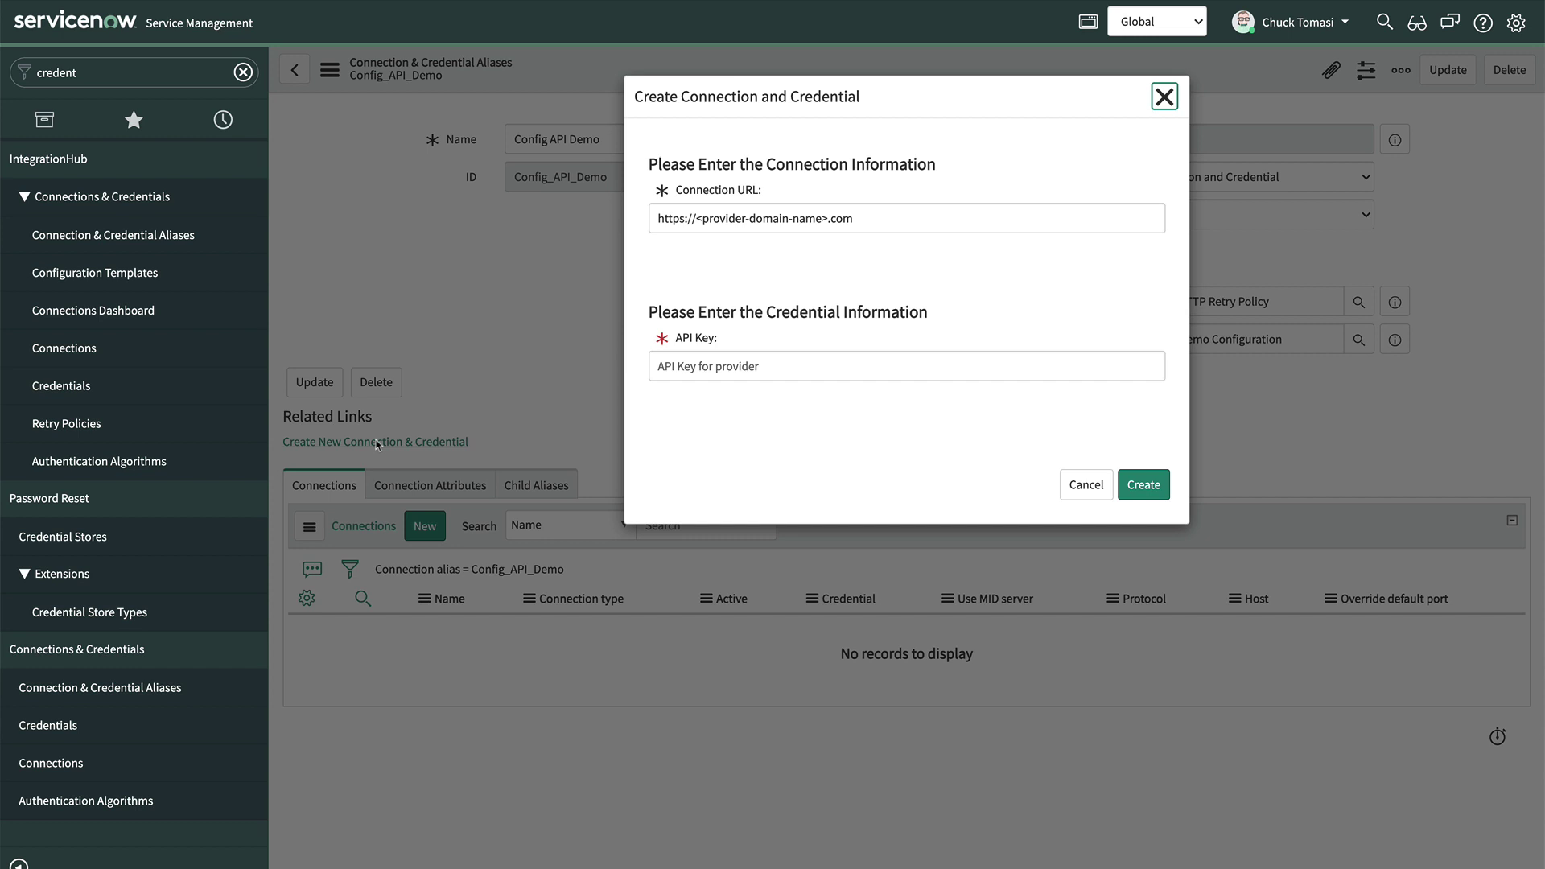
triple_click(729, 218)
text(https://www.googleapis.com/youtube/v3)
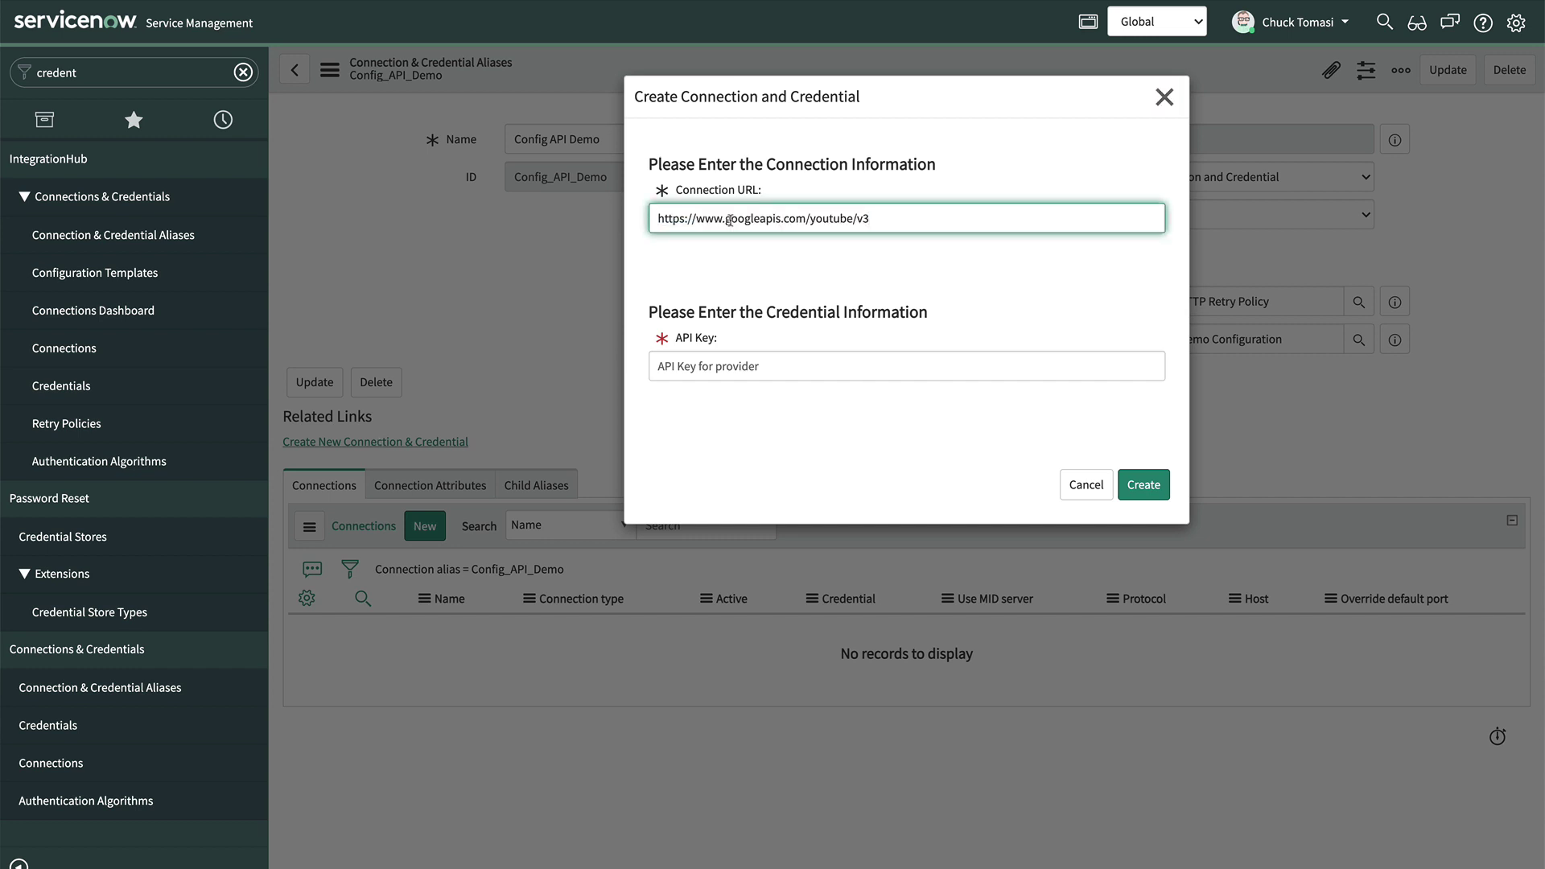
click(688, 368)
key(ctrl+v)
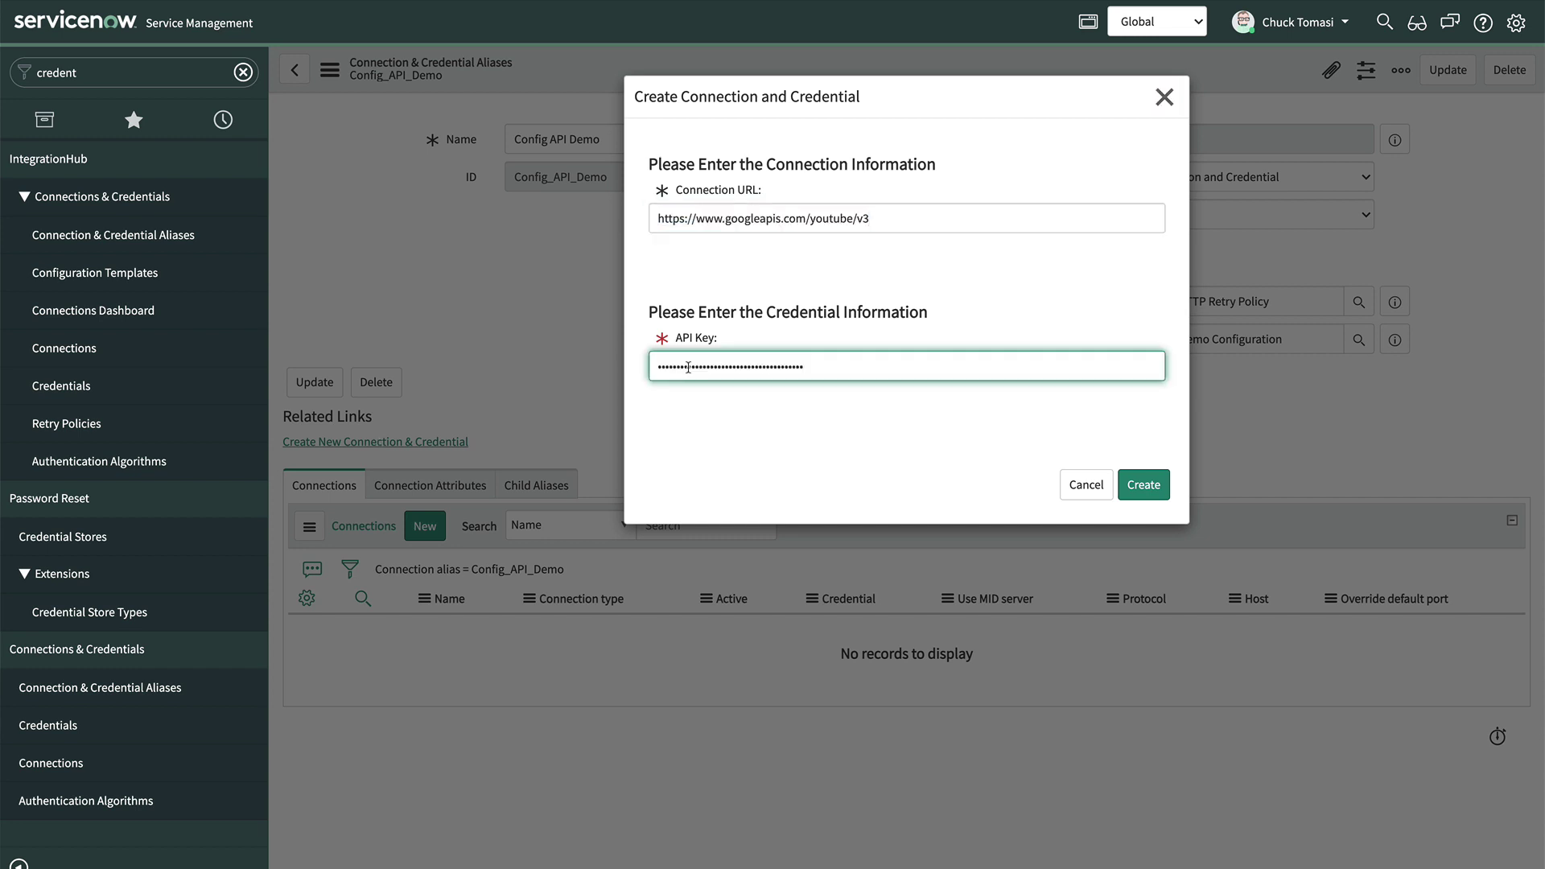
click(1143, 484)
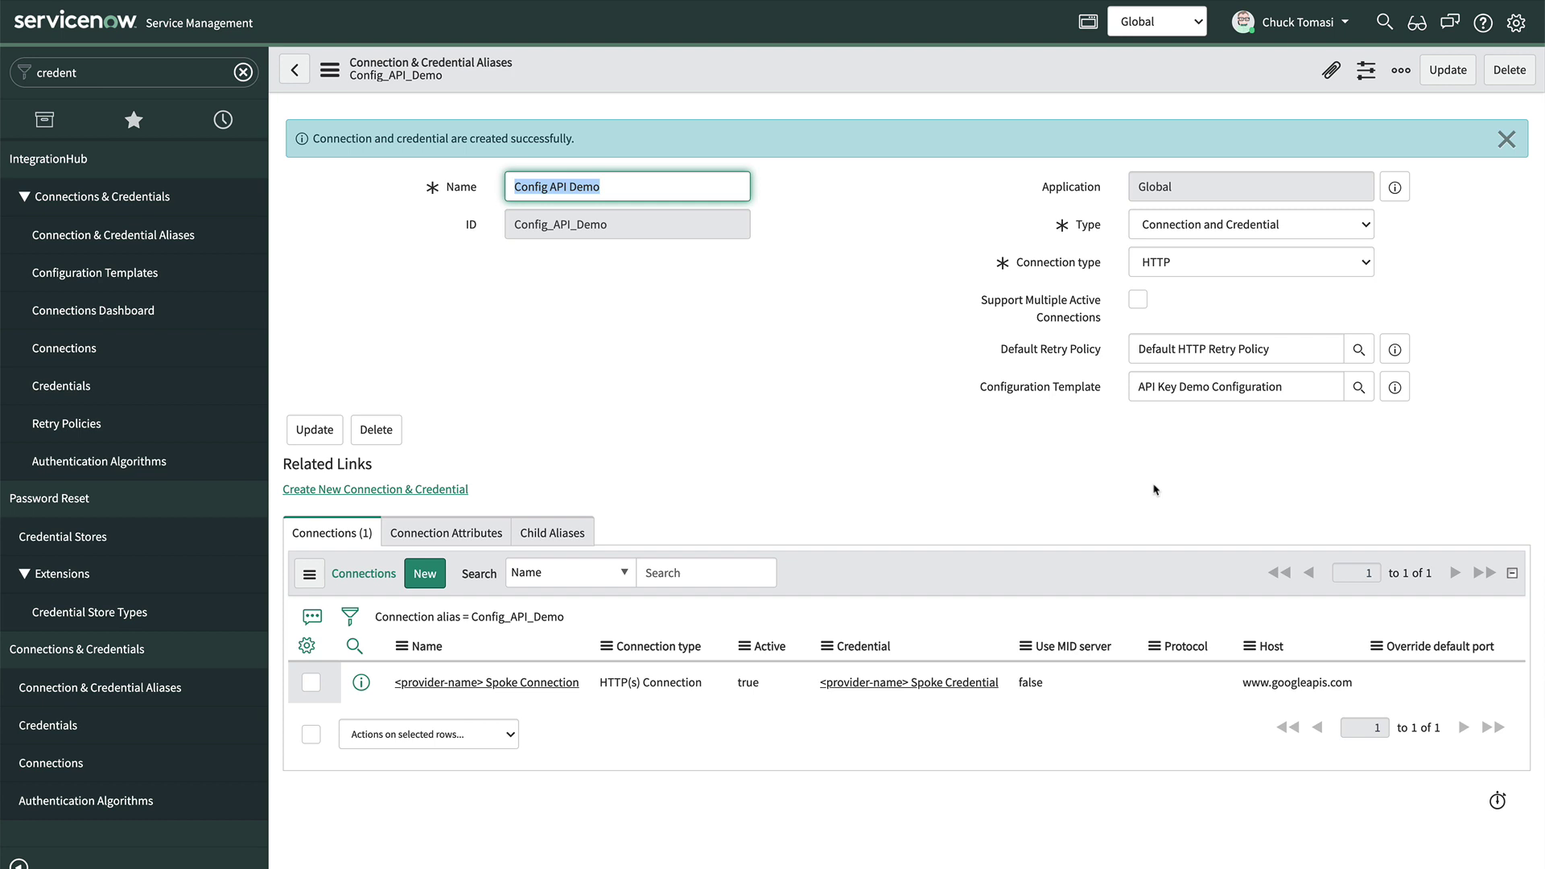
Step: Rename the linked spoke credential to Config API Demo Spoke Credential and update it
click(531, 684)
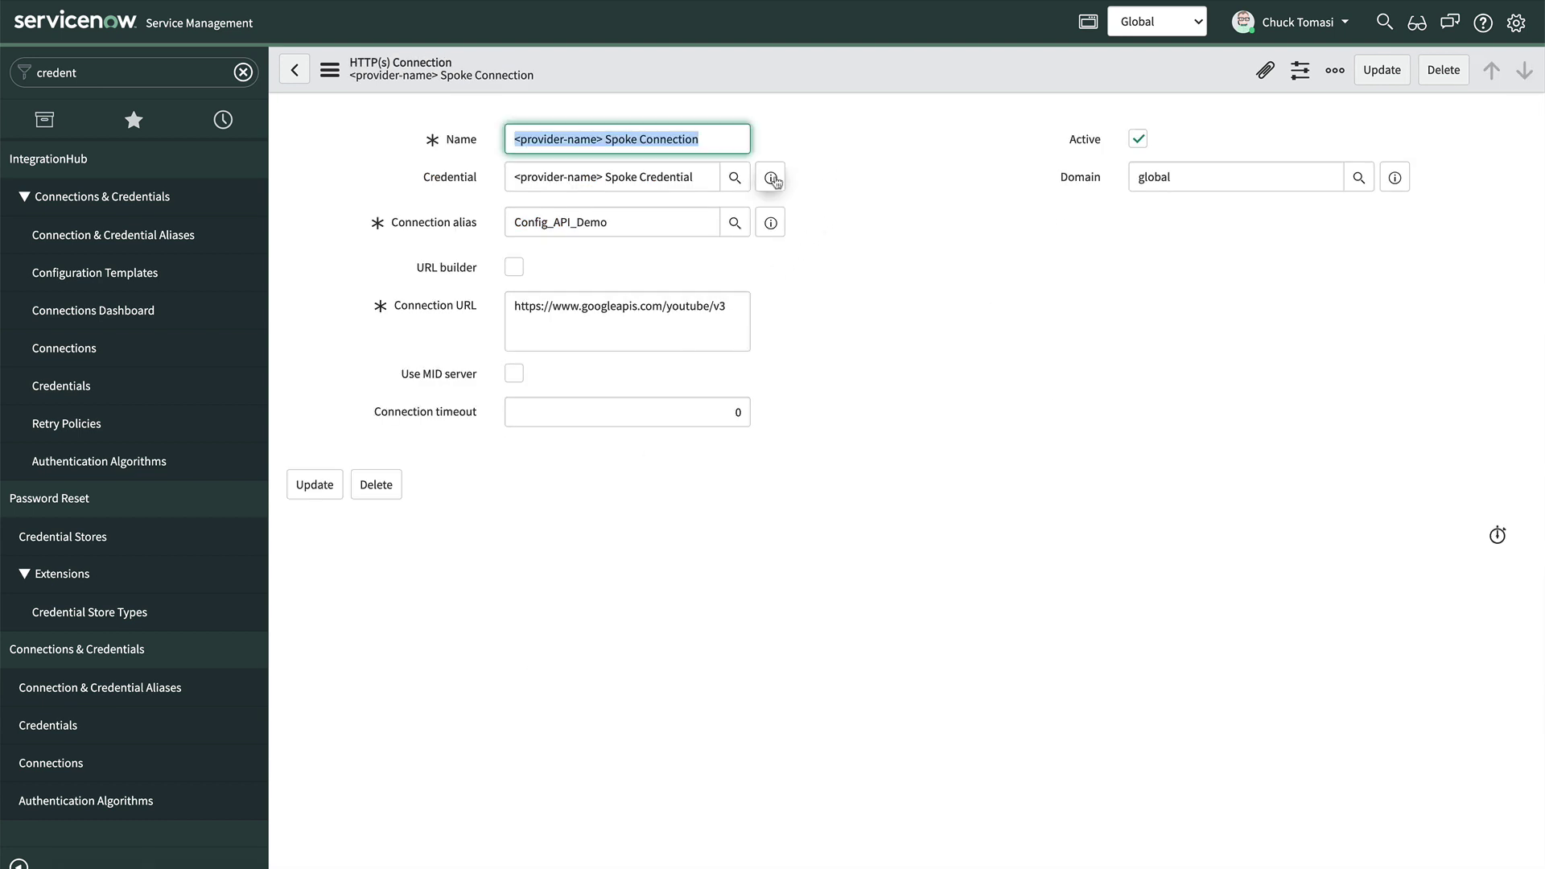
click(774, 178)
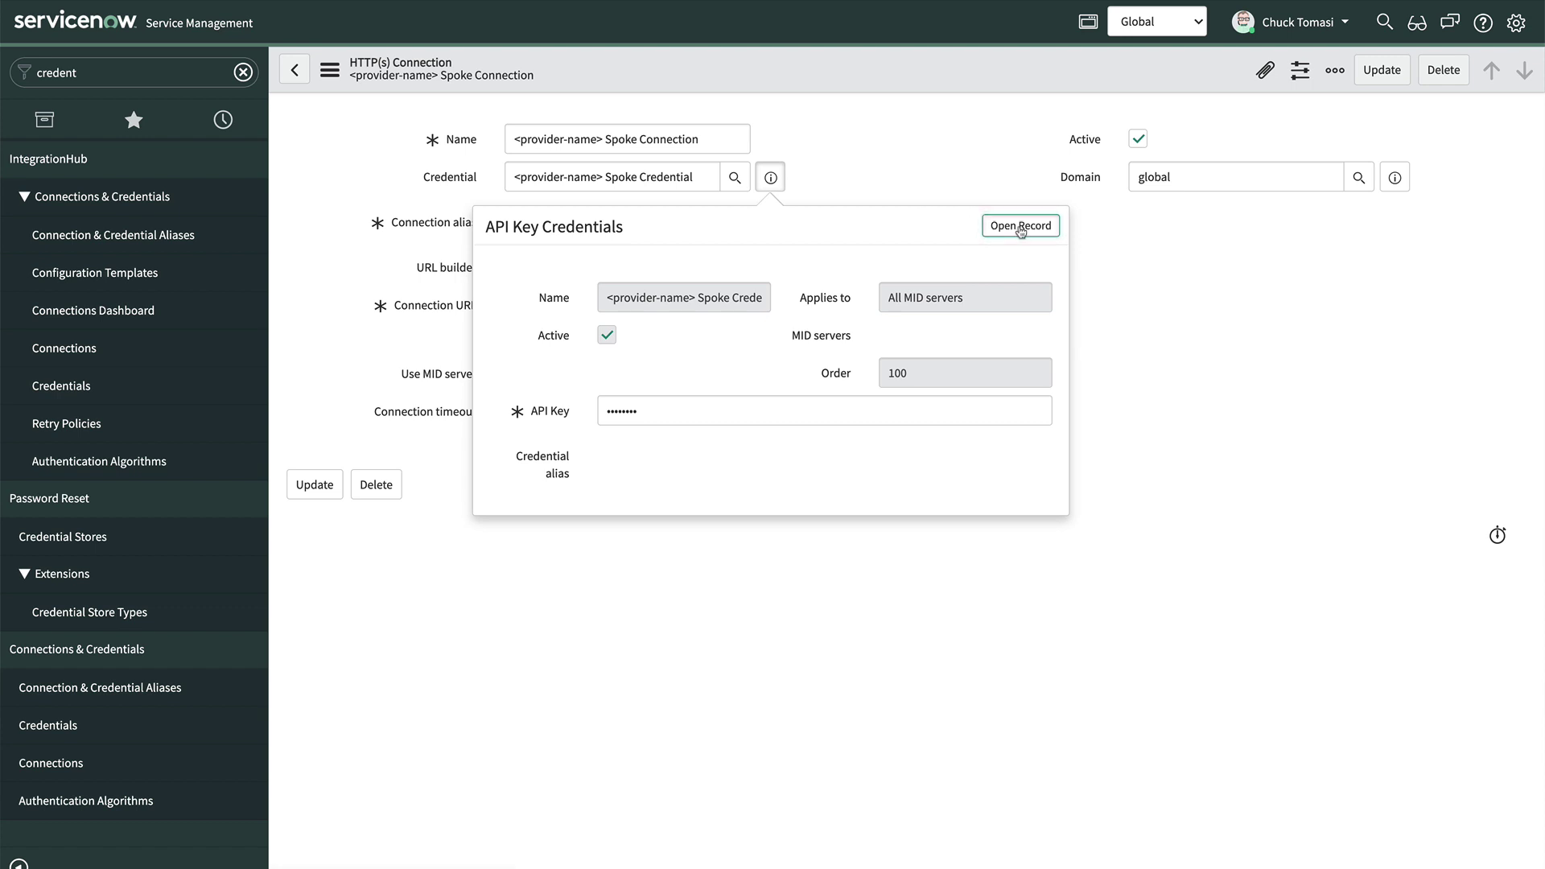
click(1021, 227)
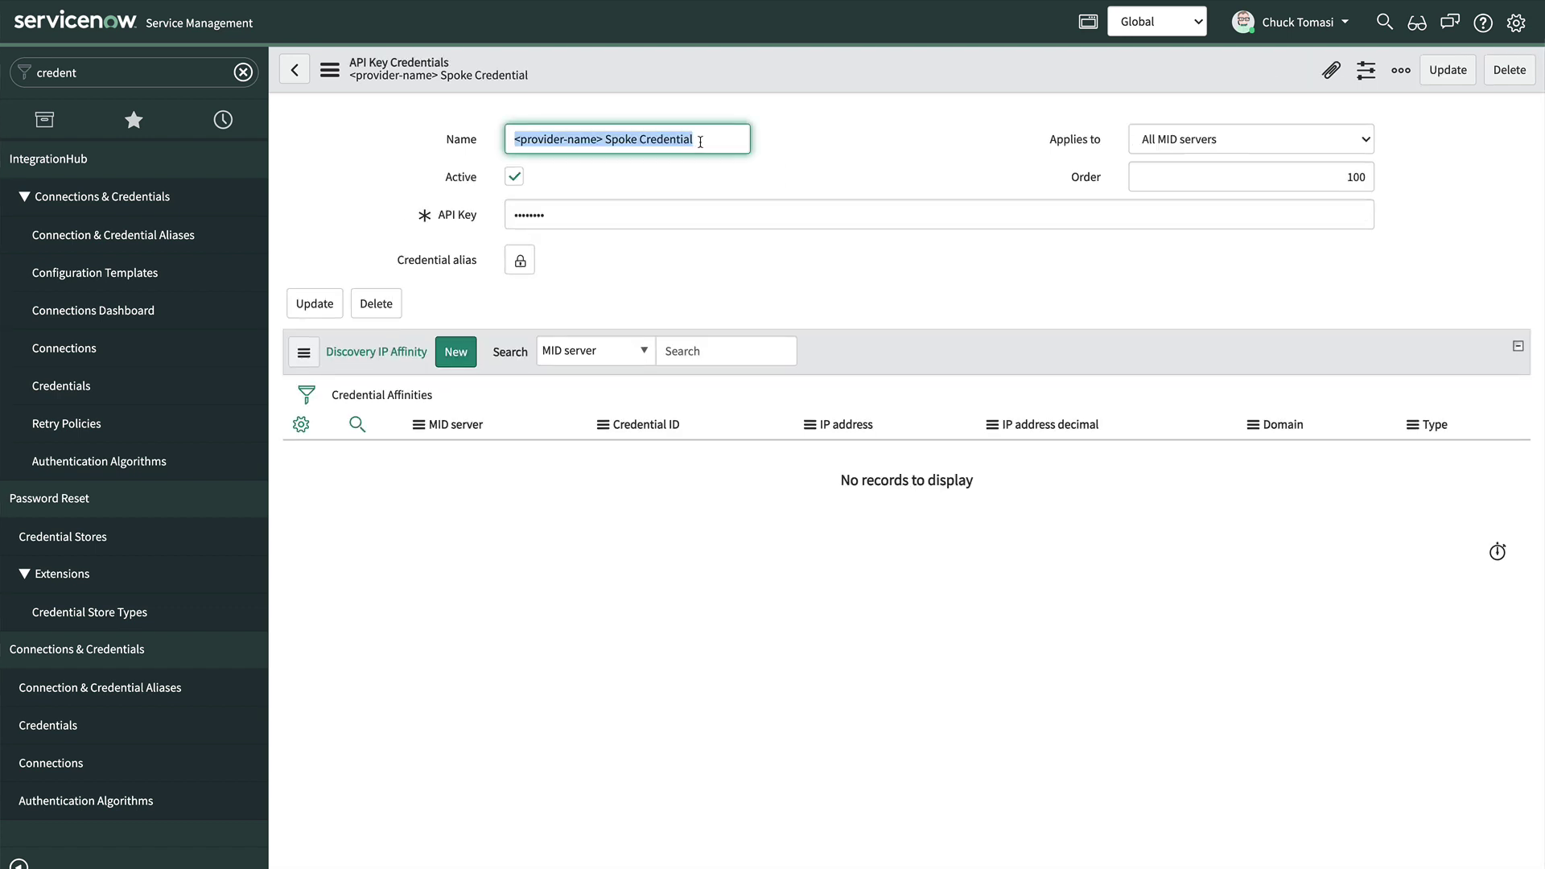
click(604, 139)
key(shift+Home)
text(Config API Demo)
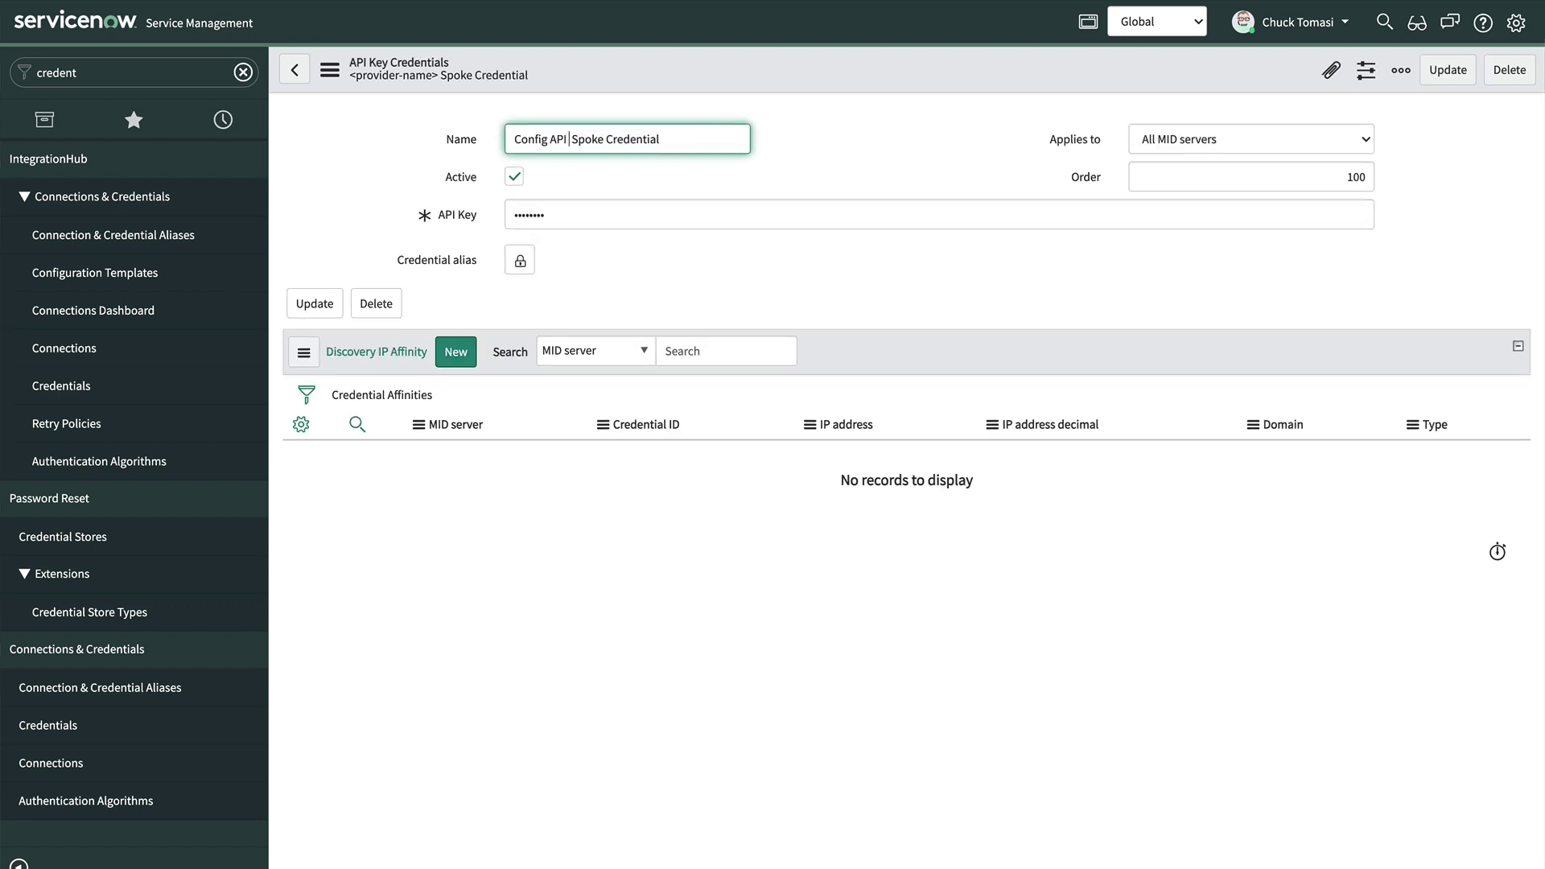
click(300, 295)
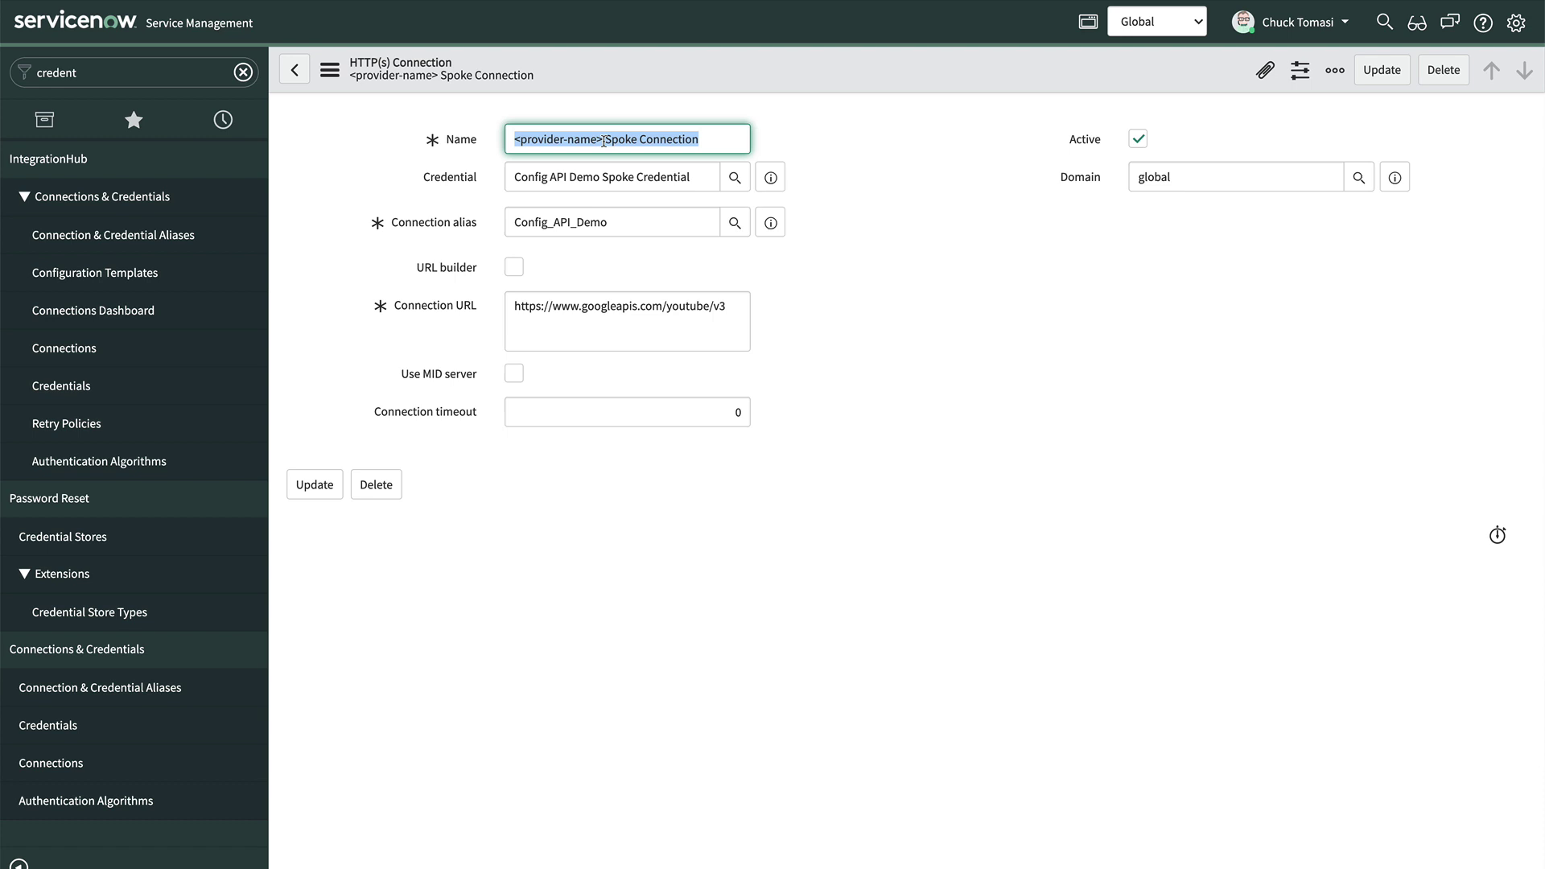
Step: Rename the spoke connection to Config API Demo Spoke Connection and save it
drag(604, 142, 469, 142)
text(Con)
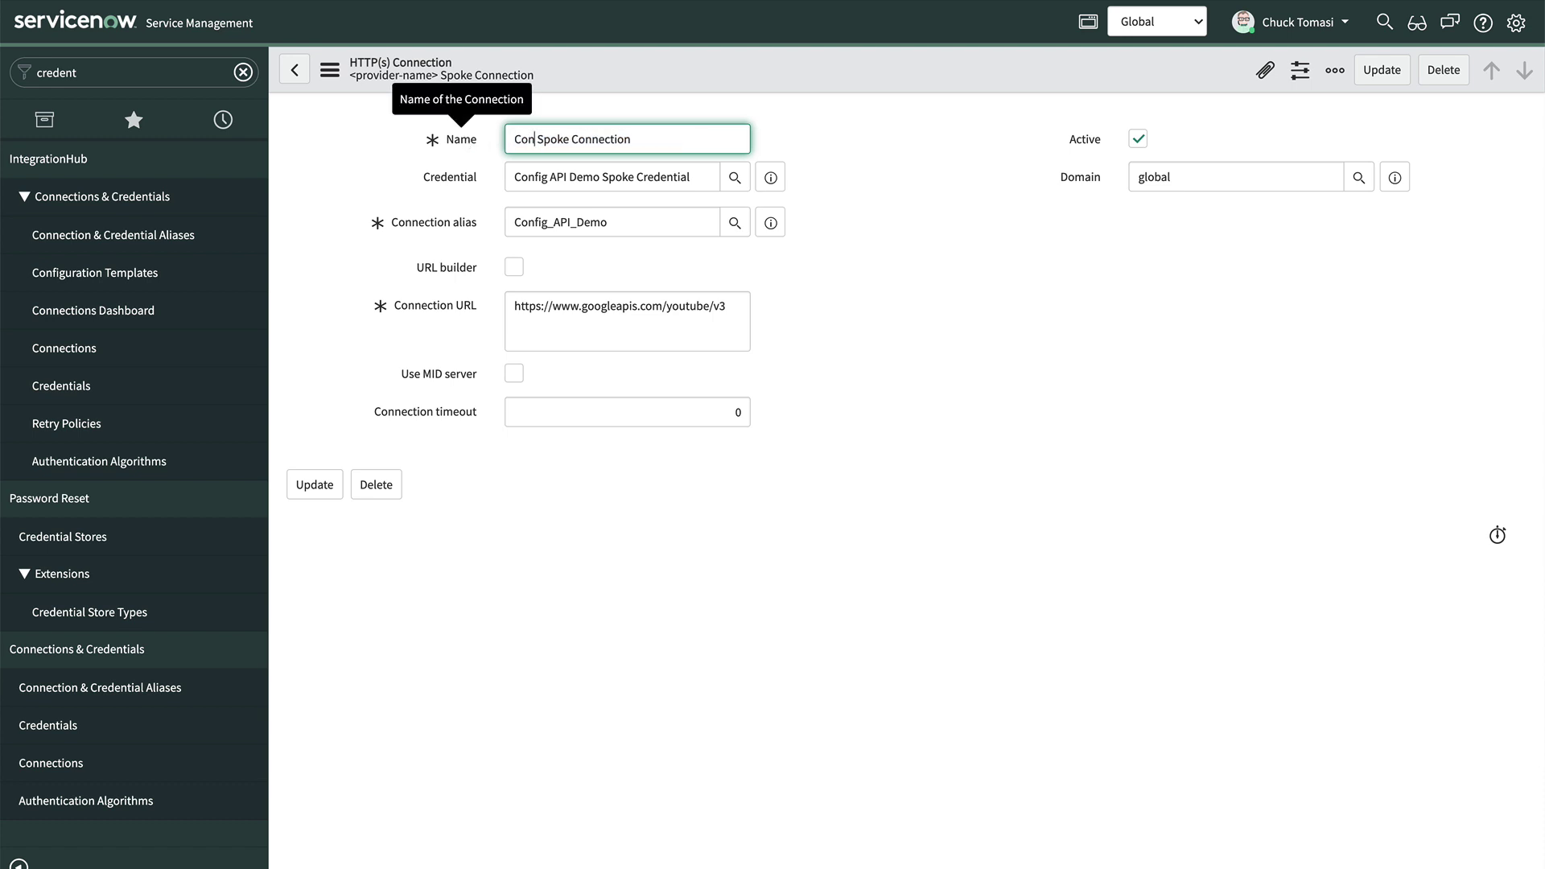
text(fig API Demo)
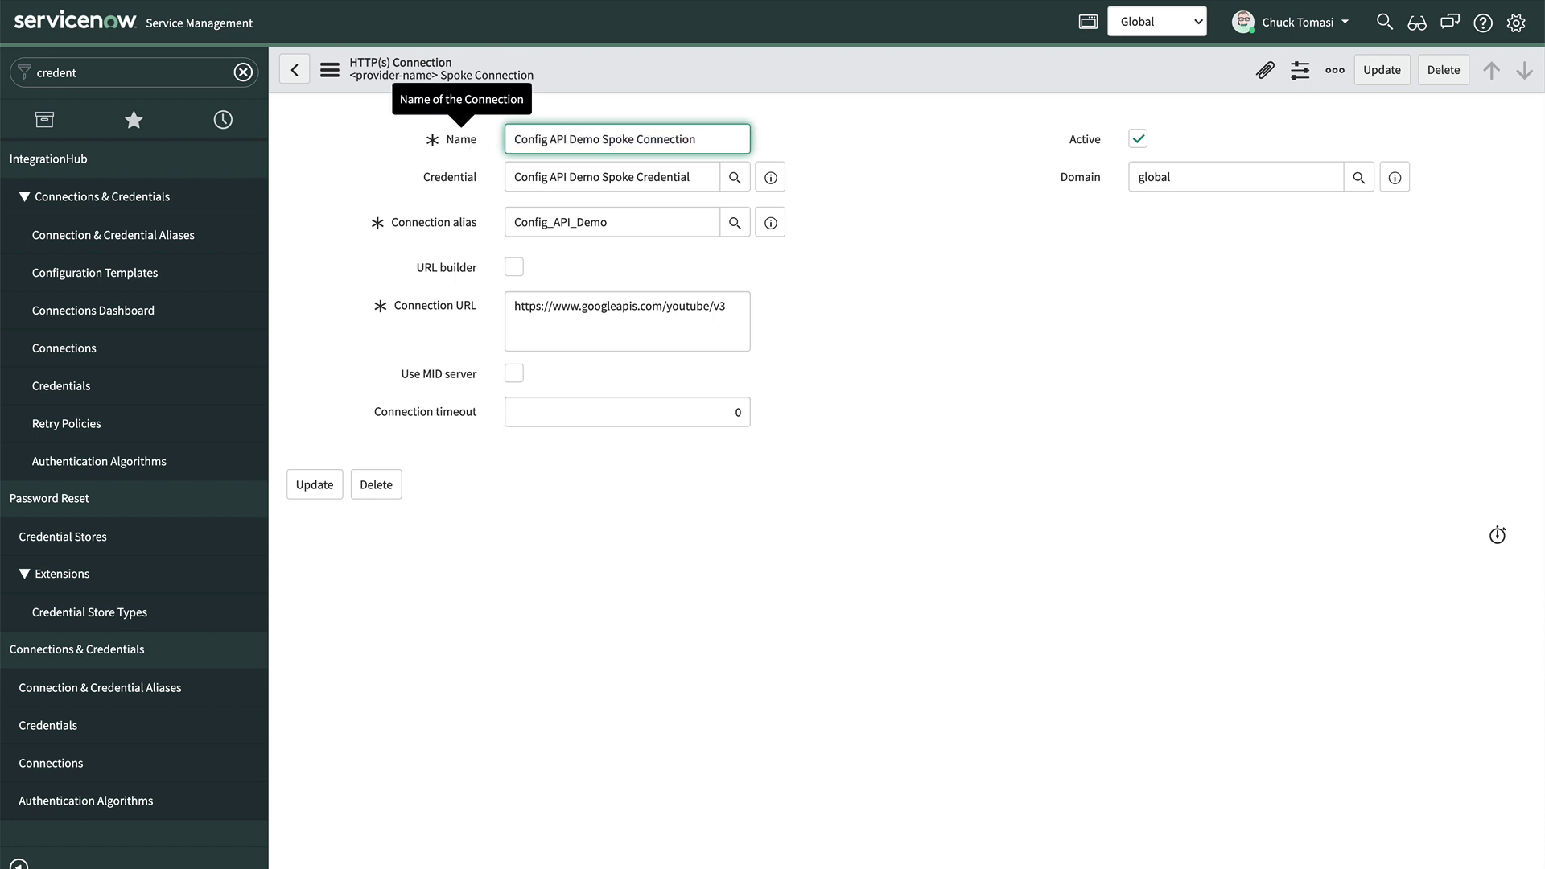
click(329, 70)
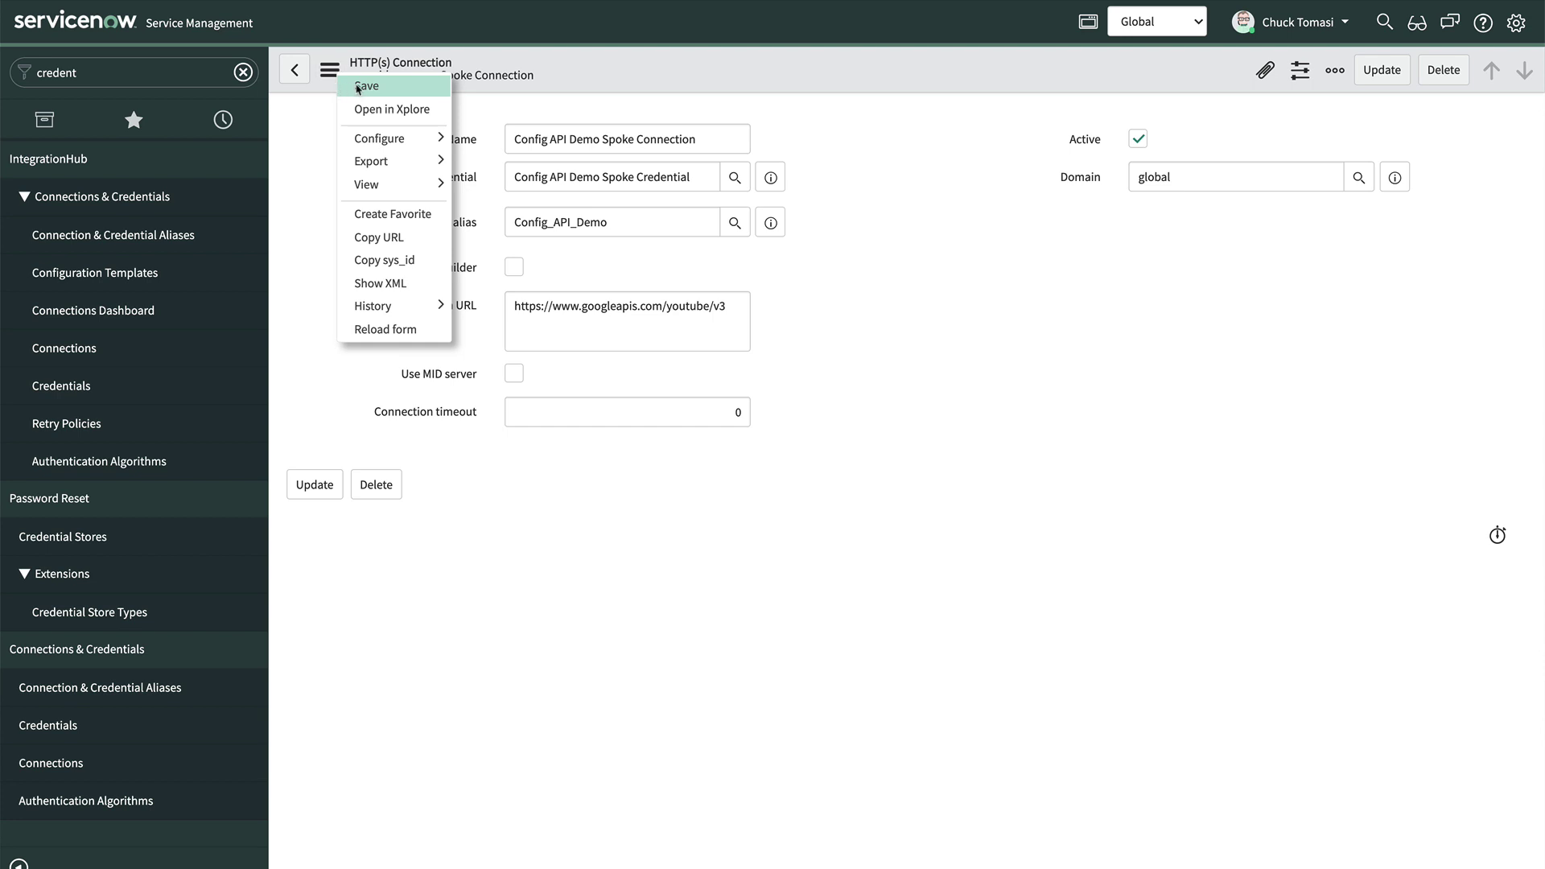
click(362, 86)
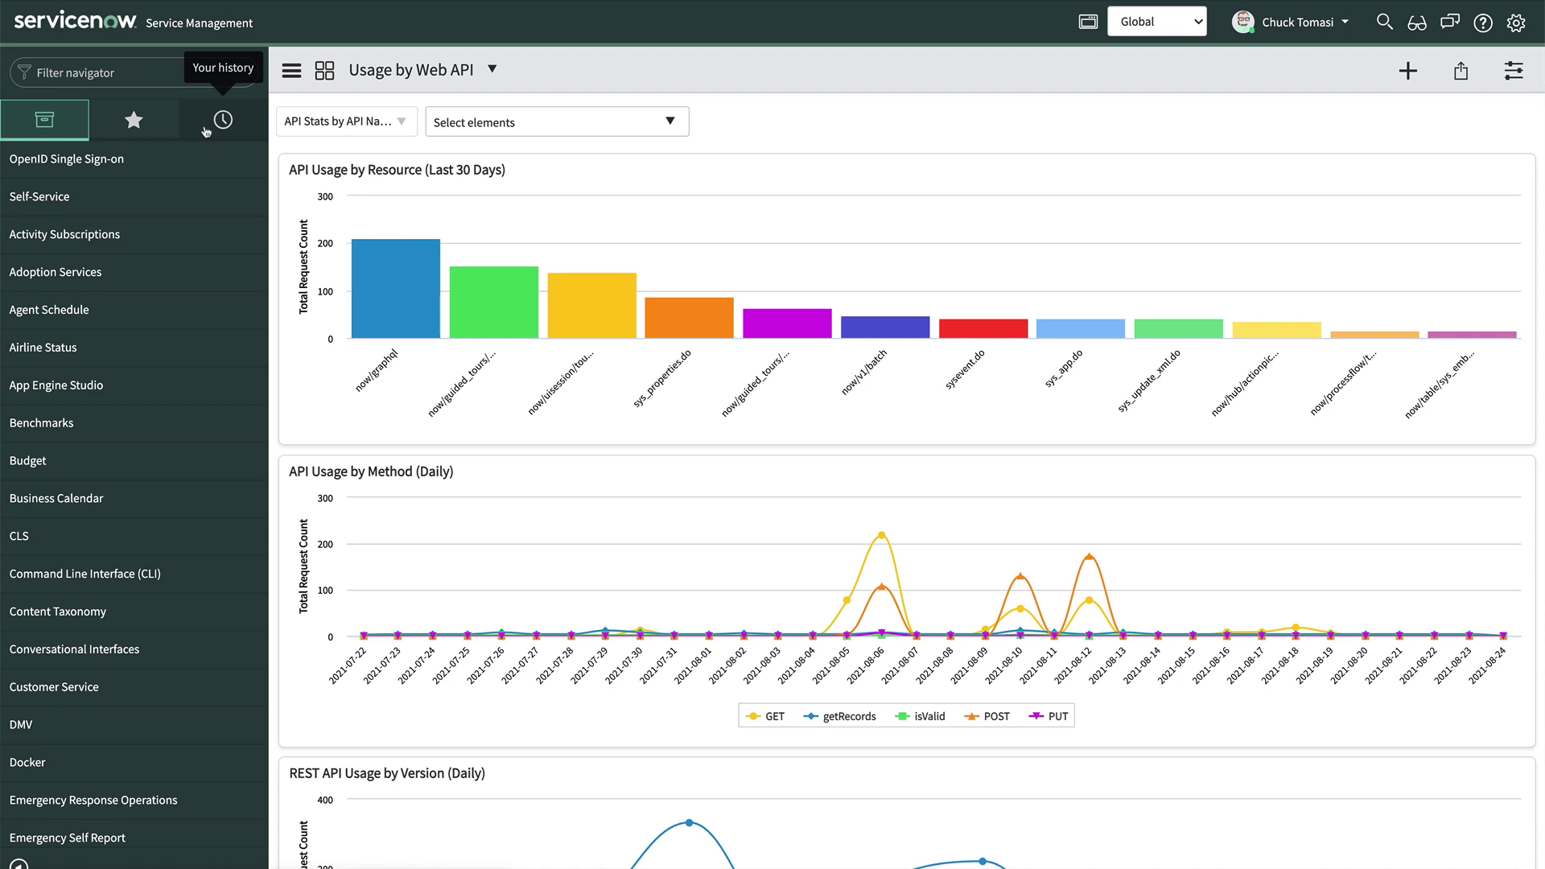
Step: Create a new alias named OAuth 2.0 Config Demo using the OAuth Authorization Code Demo Configuration template, and save it
text(credent)
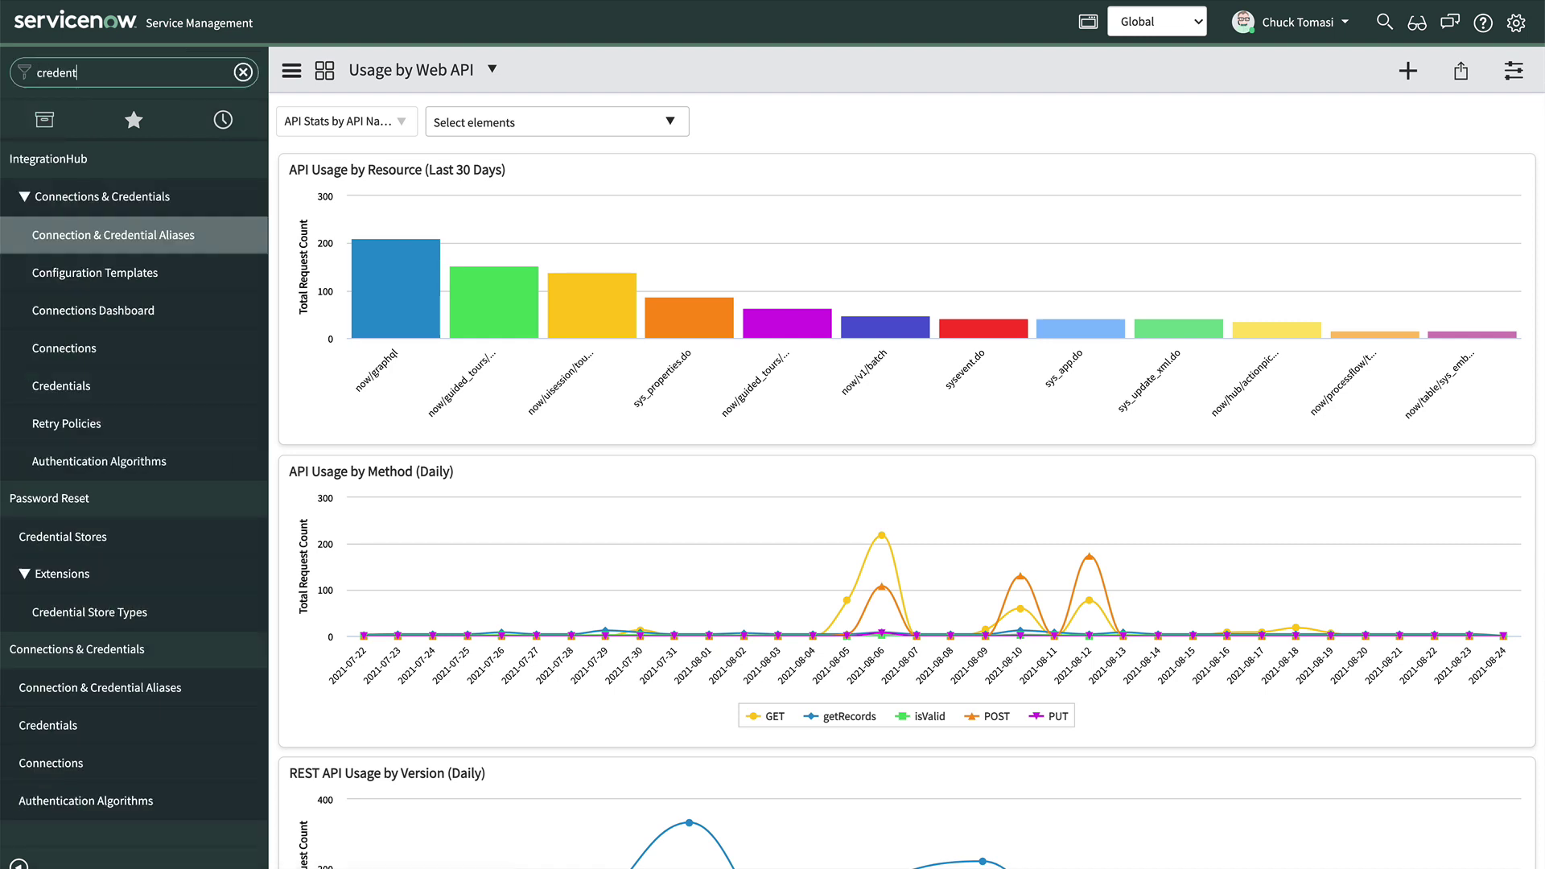
click(94, 240)
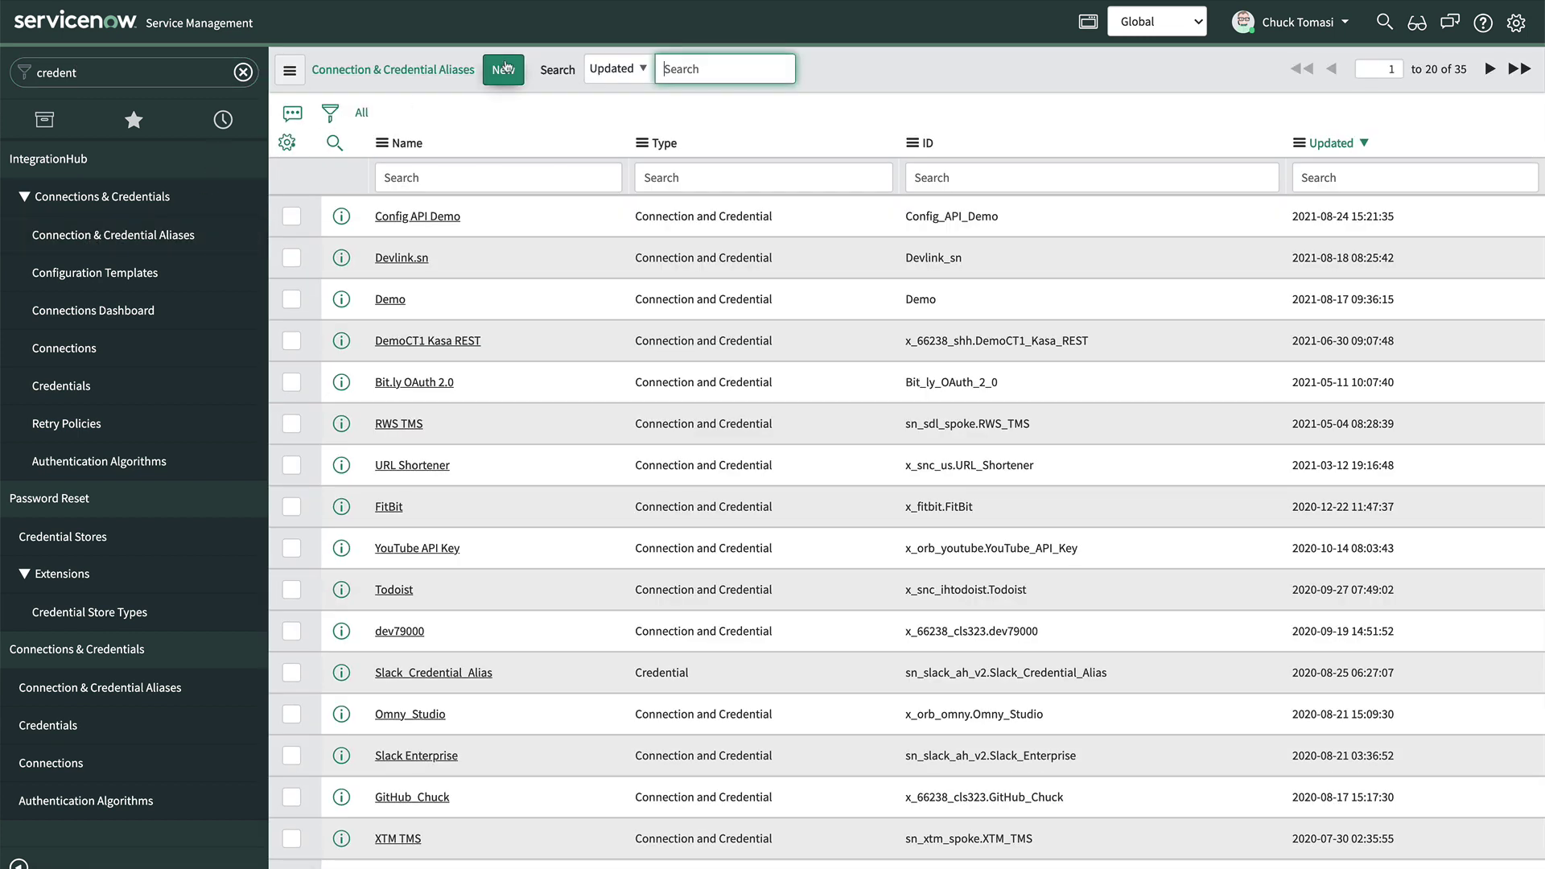
click(505, 68)
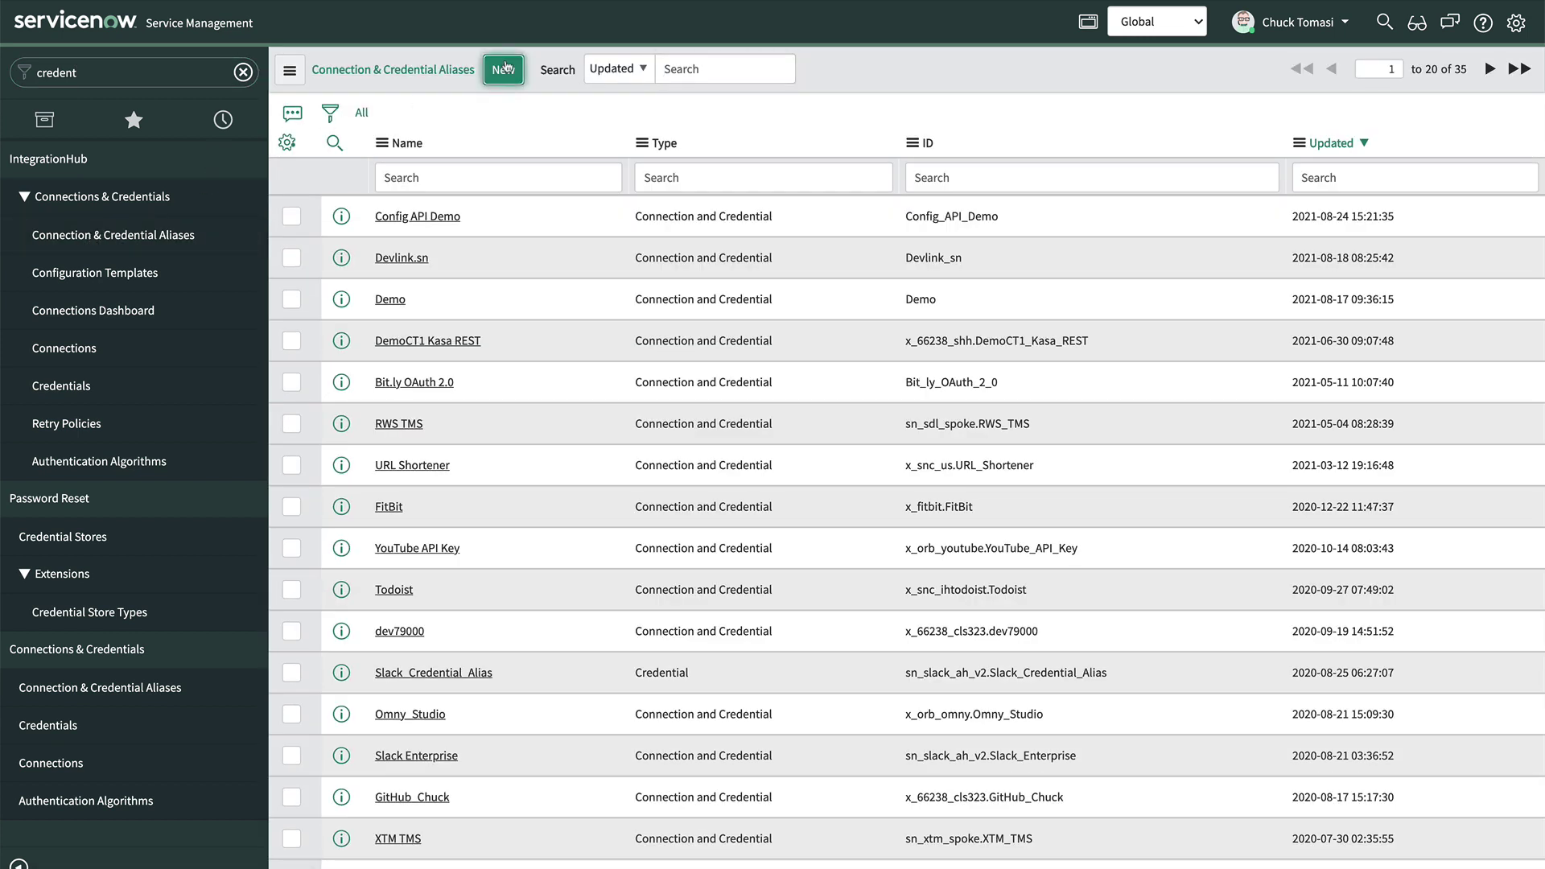
click(541, 137)
text(OAuth 2.0 Config Demo)
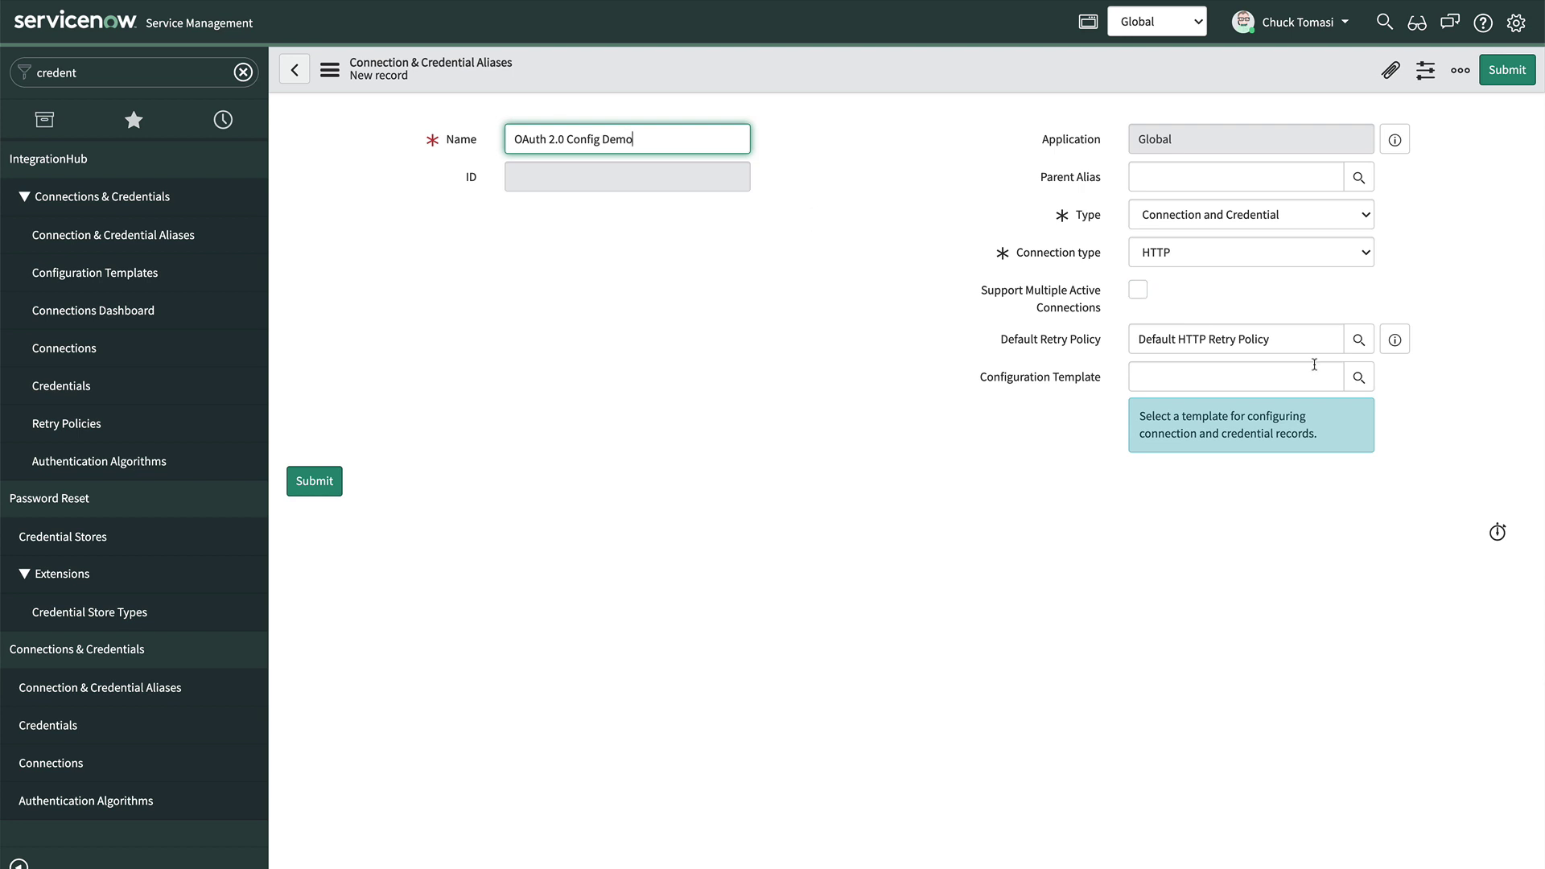
click(1358, 377)
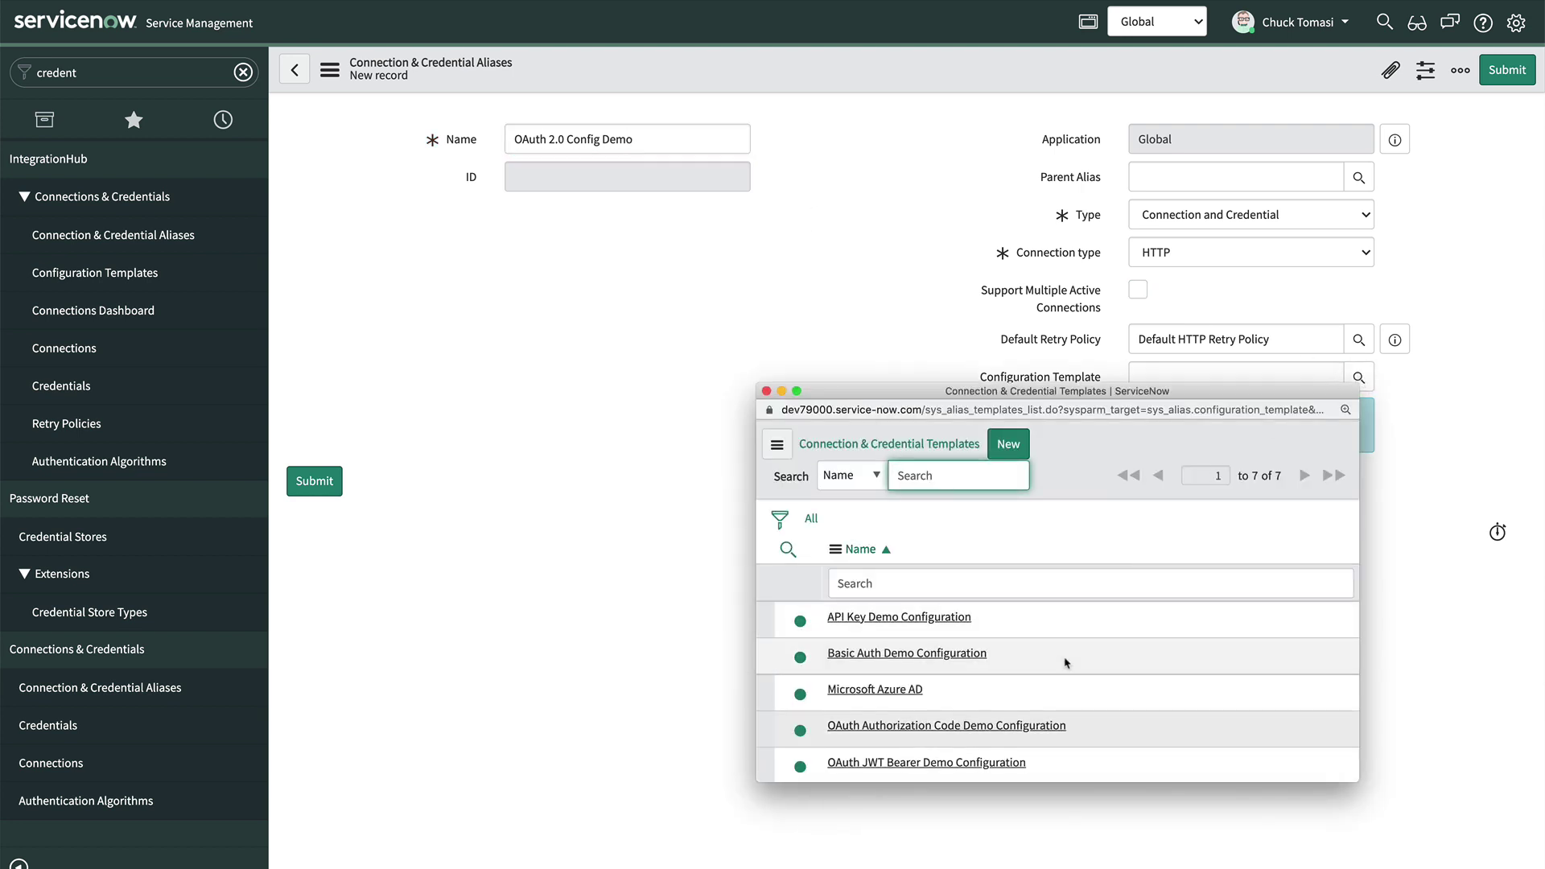
scroll(1066, 663, down, 2)
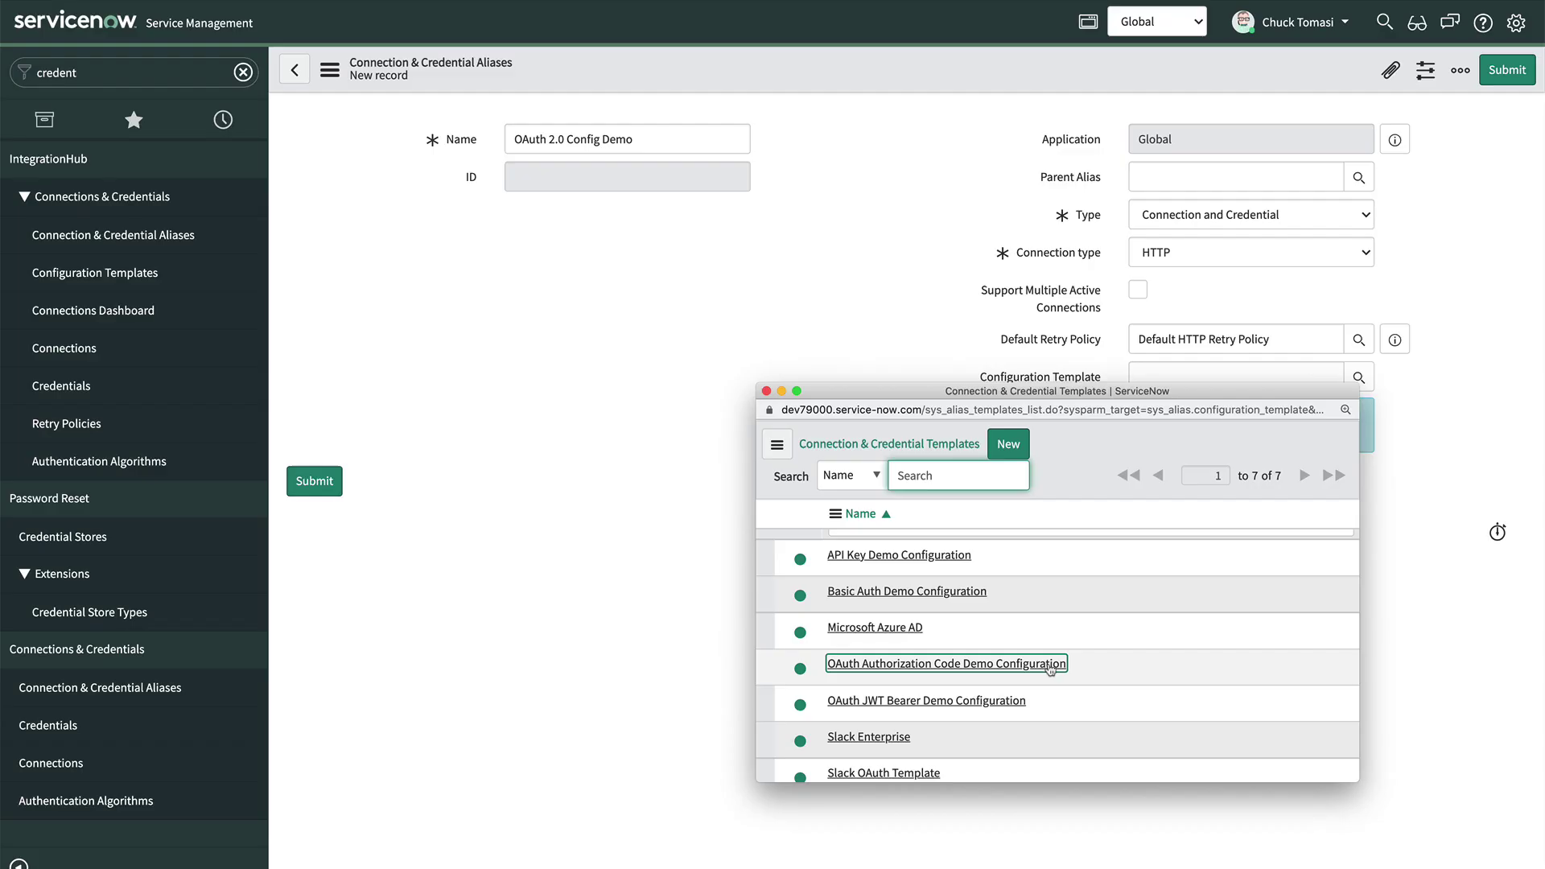
click(1050, 664)
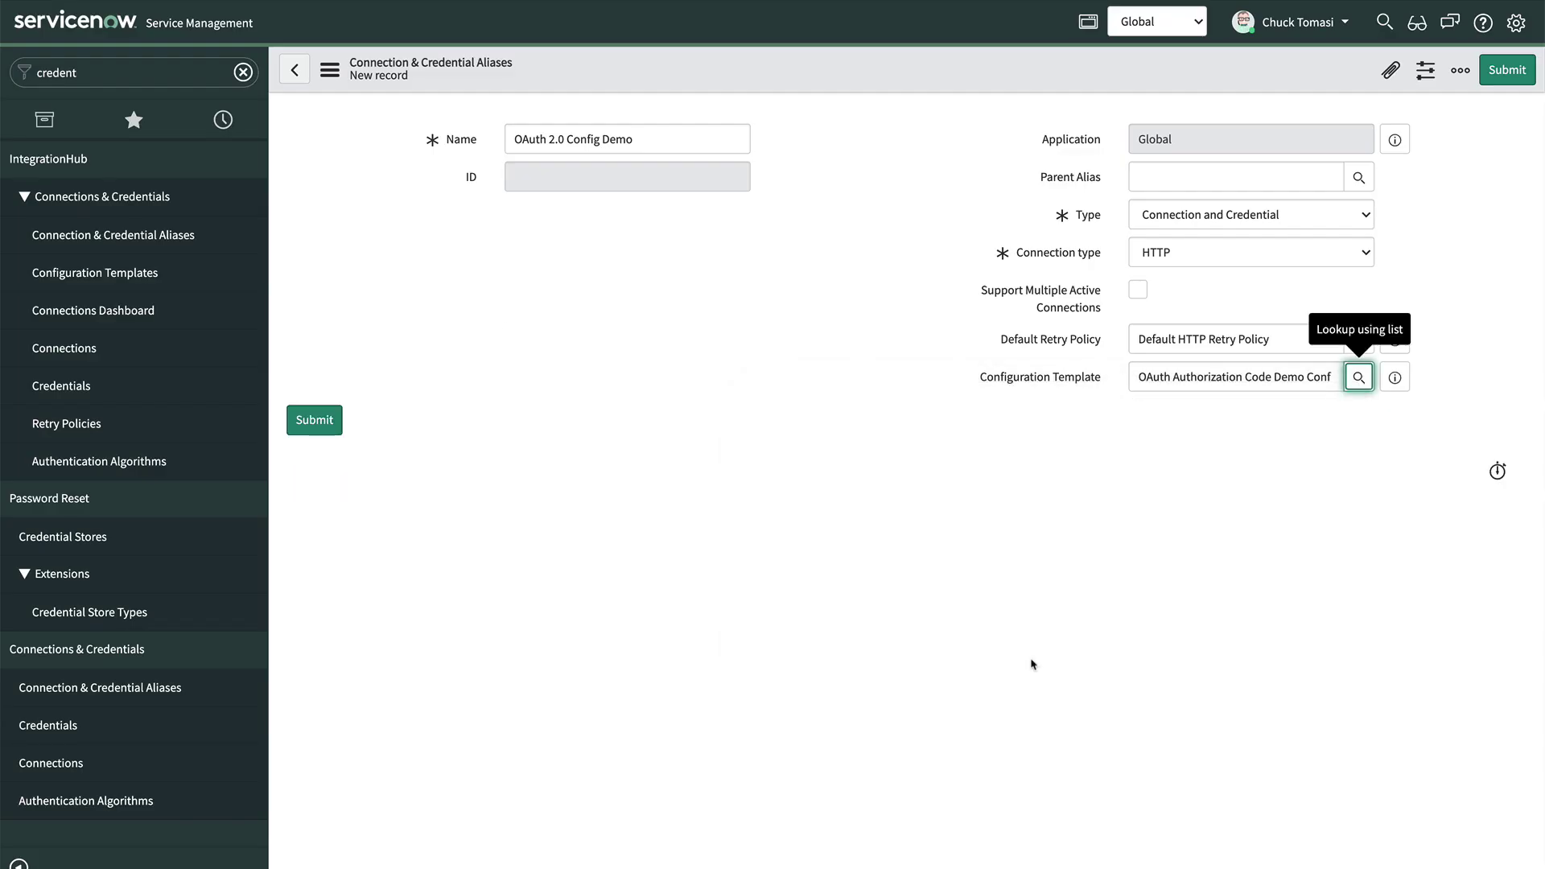
click(330, 70)
click(354, 91)
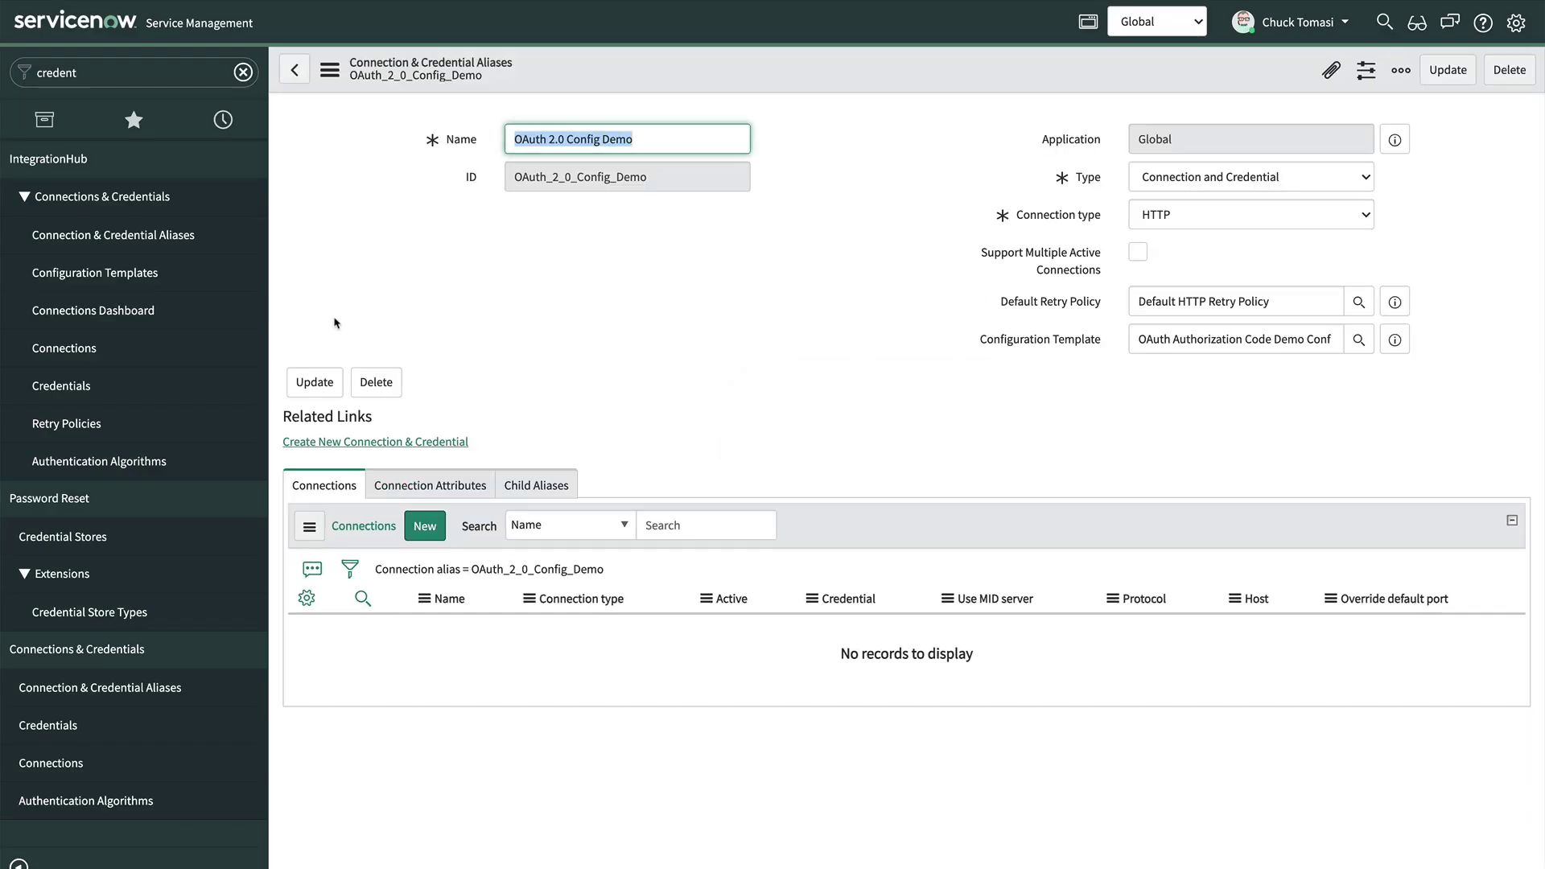
Step: Create the OAuth 2.0 Config Demo connection to the Google contacts feed URL with the pasted client ID and secret, and request a token
click(369, 443)
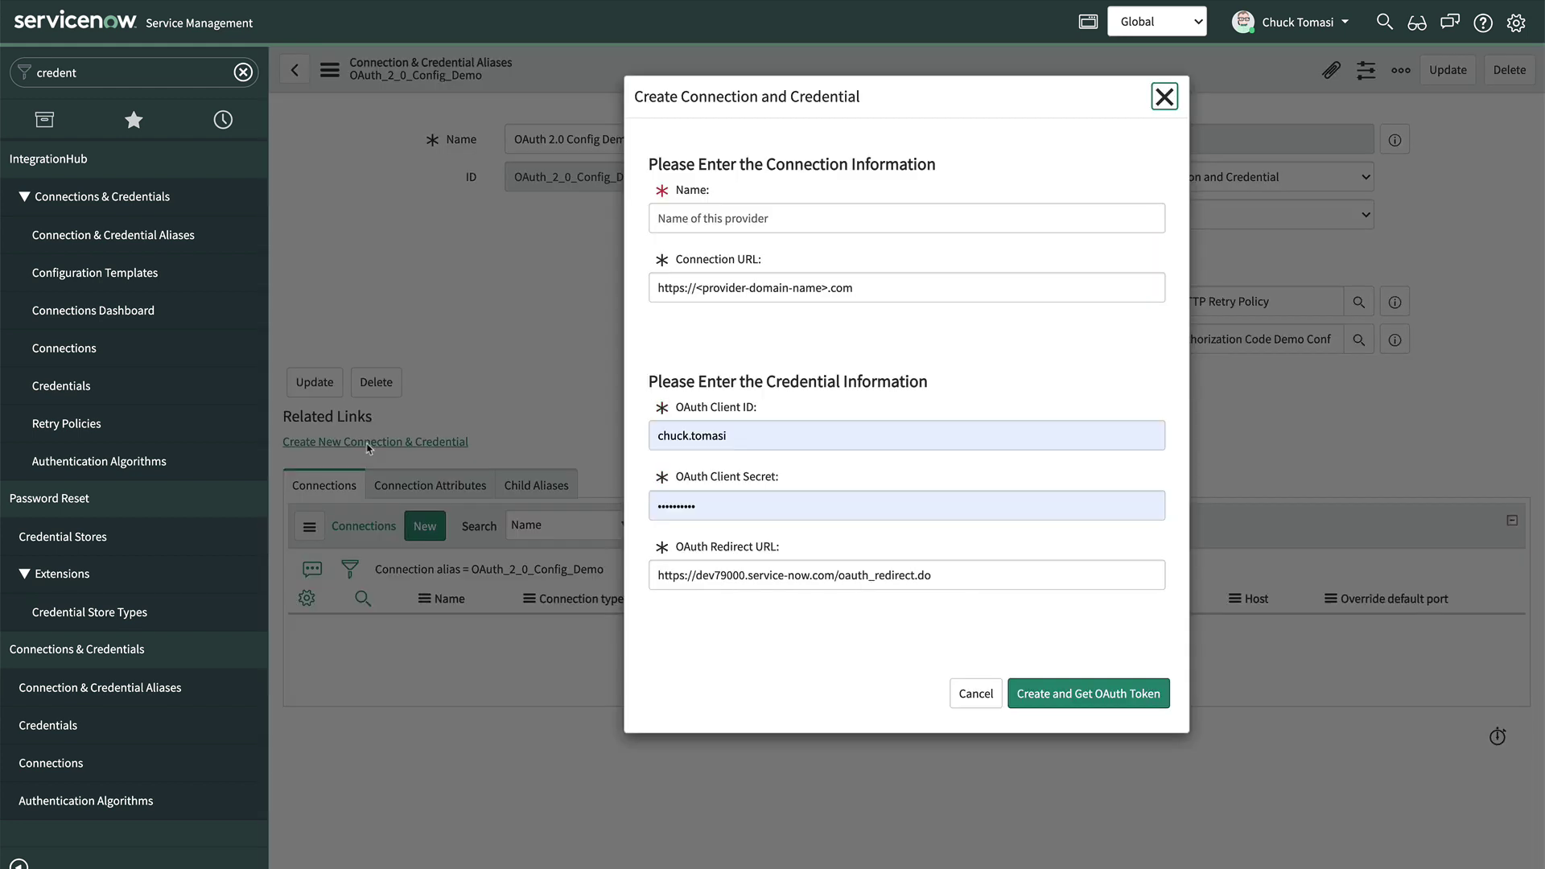
key(Tab)
text(OAuth 2.0 Config Demo)
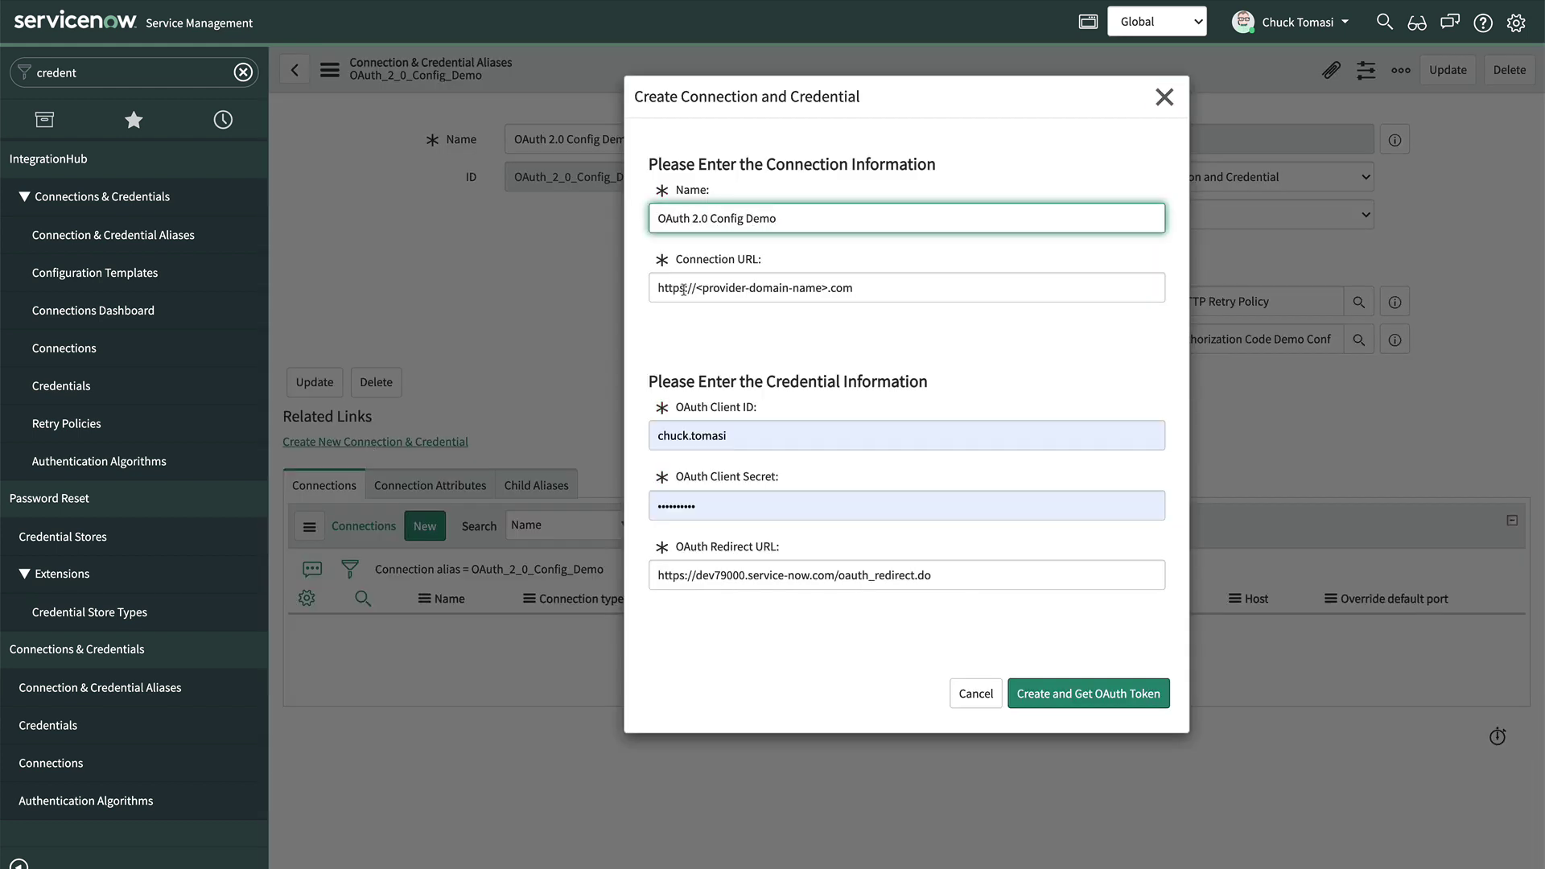
click(683, 289)
key(ctrl+a)
text(https://www.google.com/m8/feeds/contacts/default/full)
key(Tab)
key(ctrl+v)
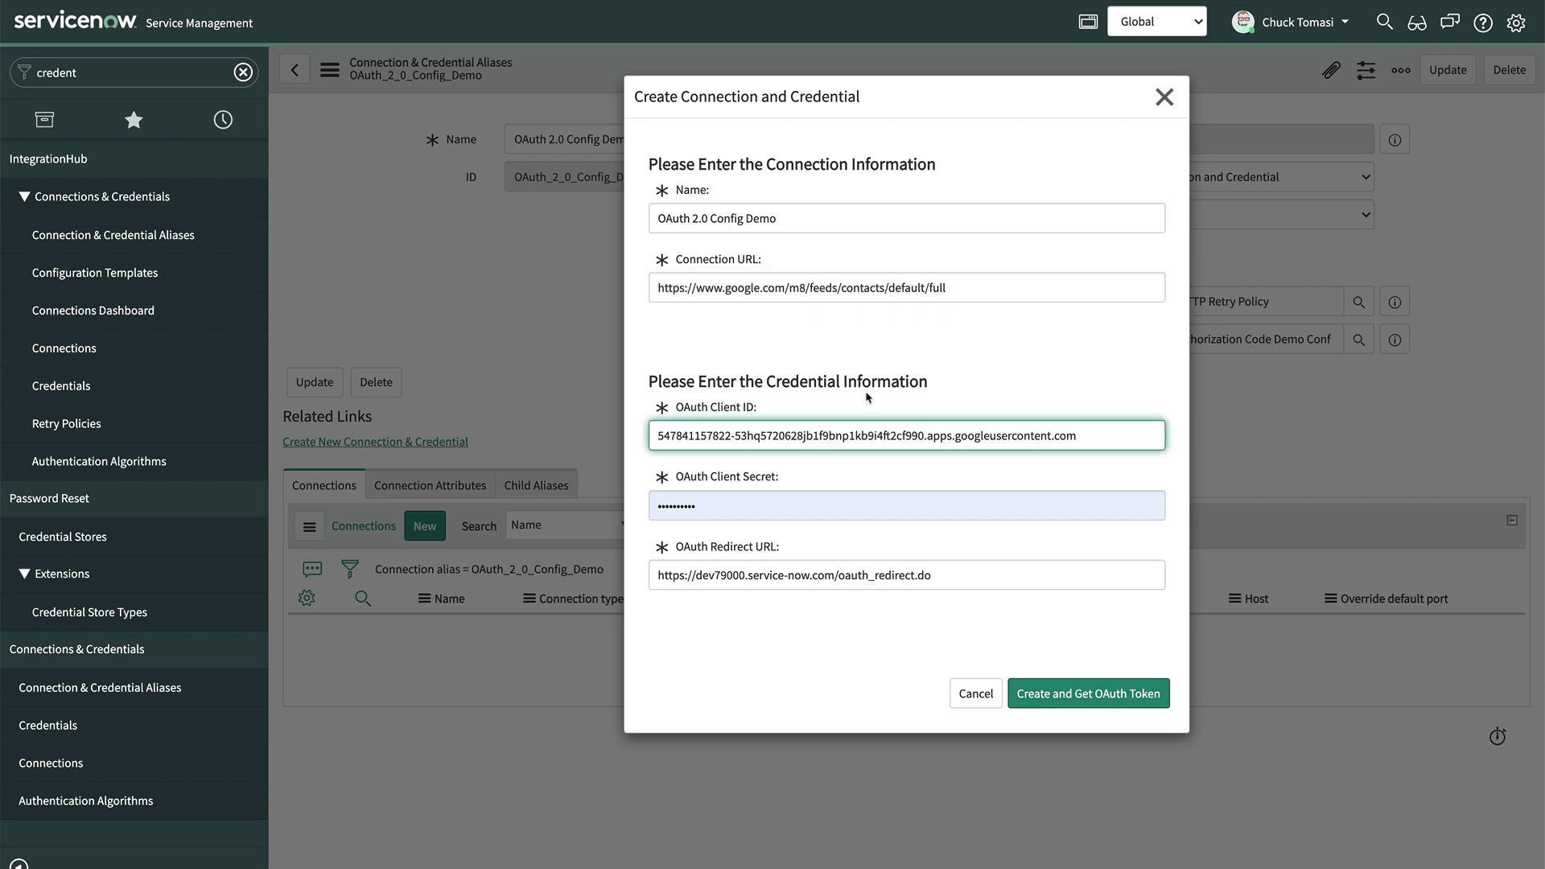
click(707, 503)
key(ctrl+a)
key(ctrl+v)
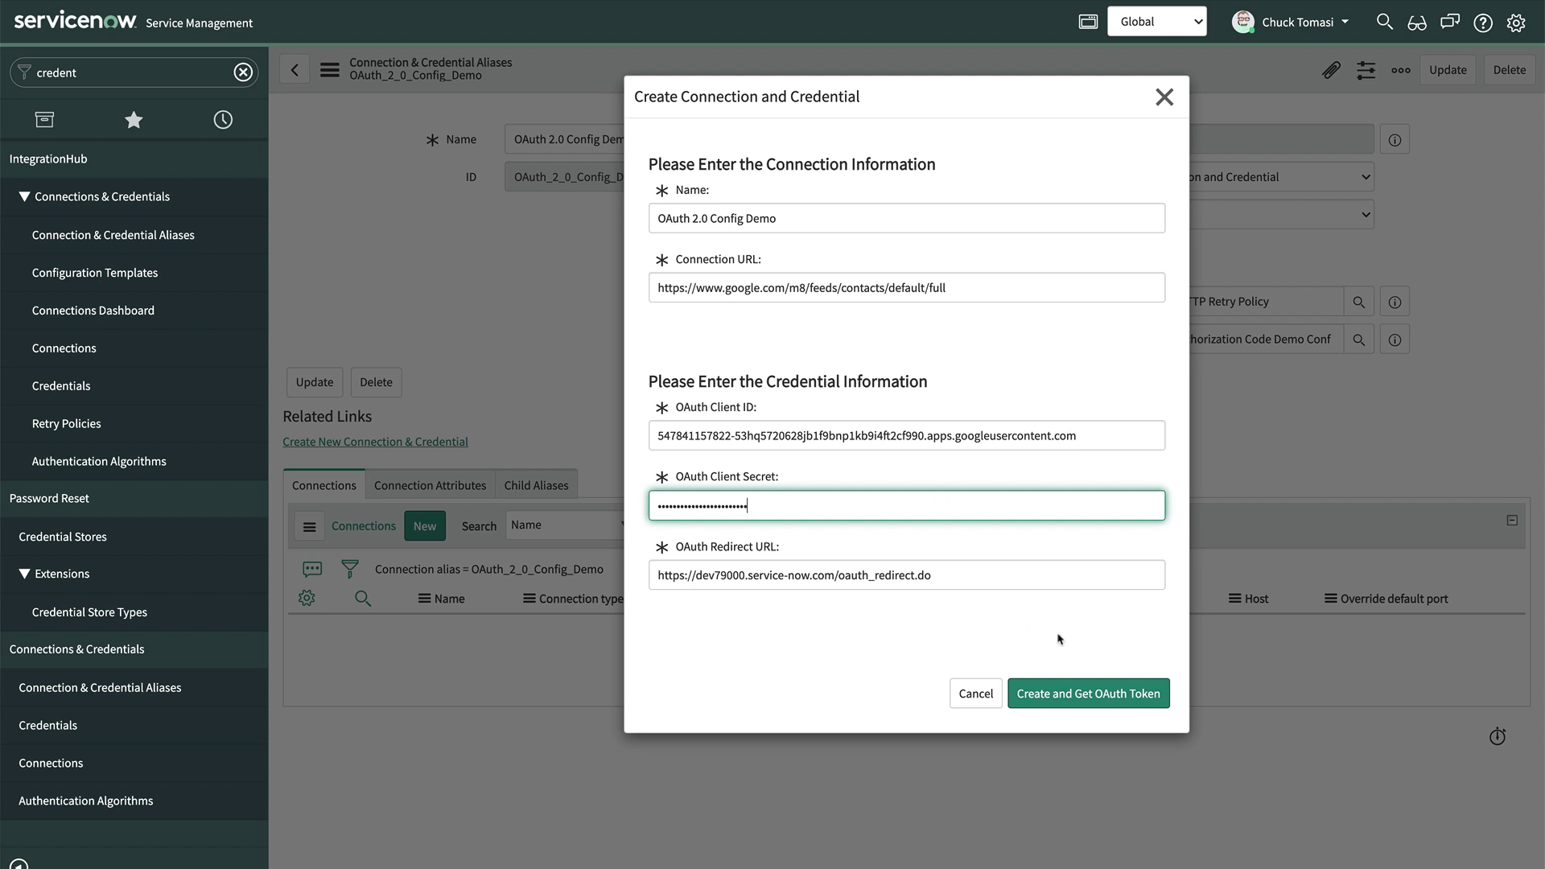
click(1075, 694)
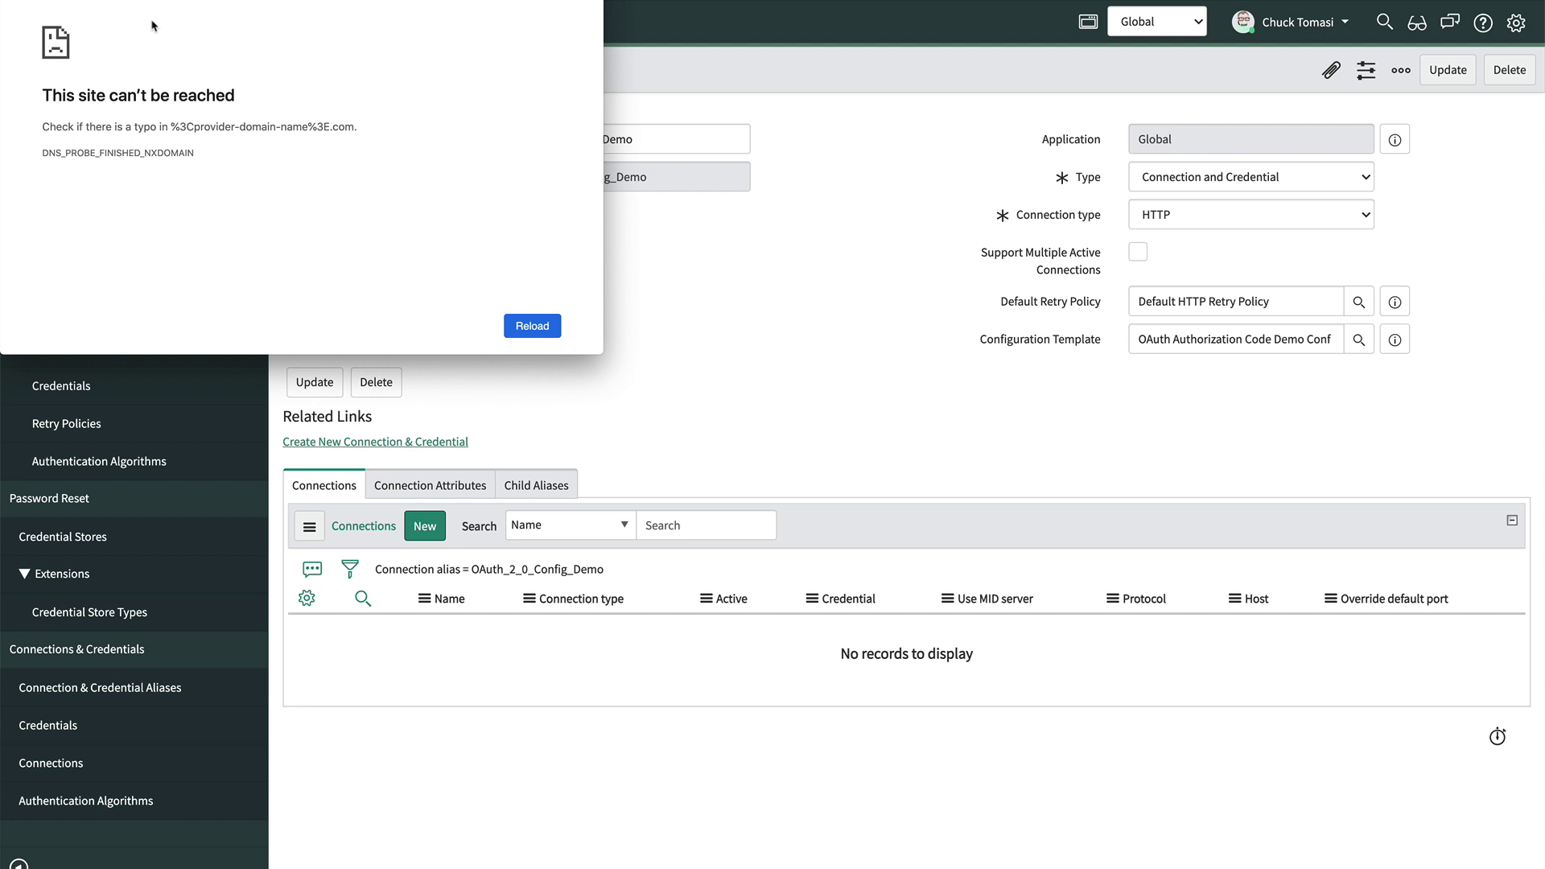
Step: Close the failed token window, reload the alias form, and open the undefined Spoke Connection's linked credential
key(super+w)
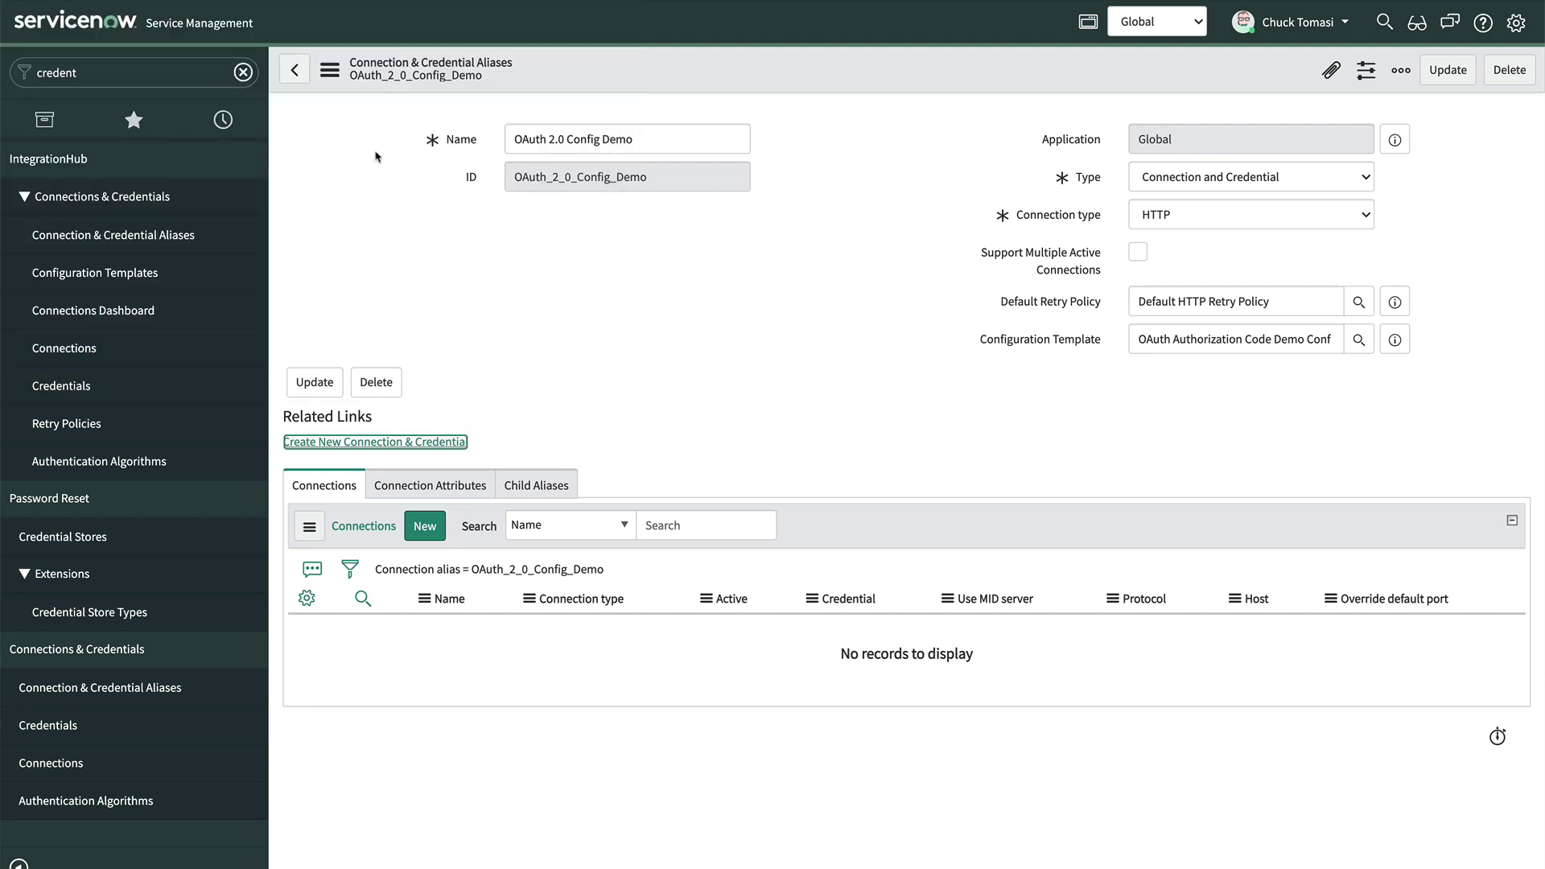
click(330, 73)
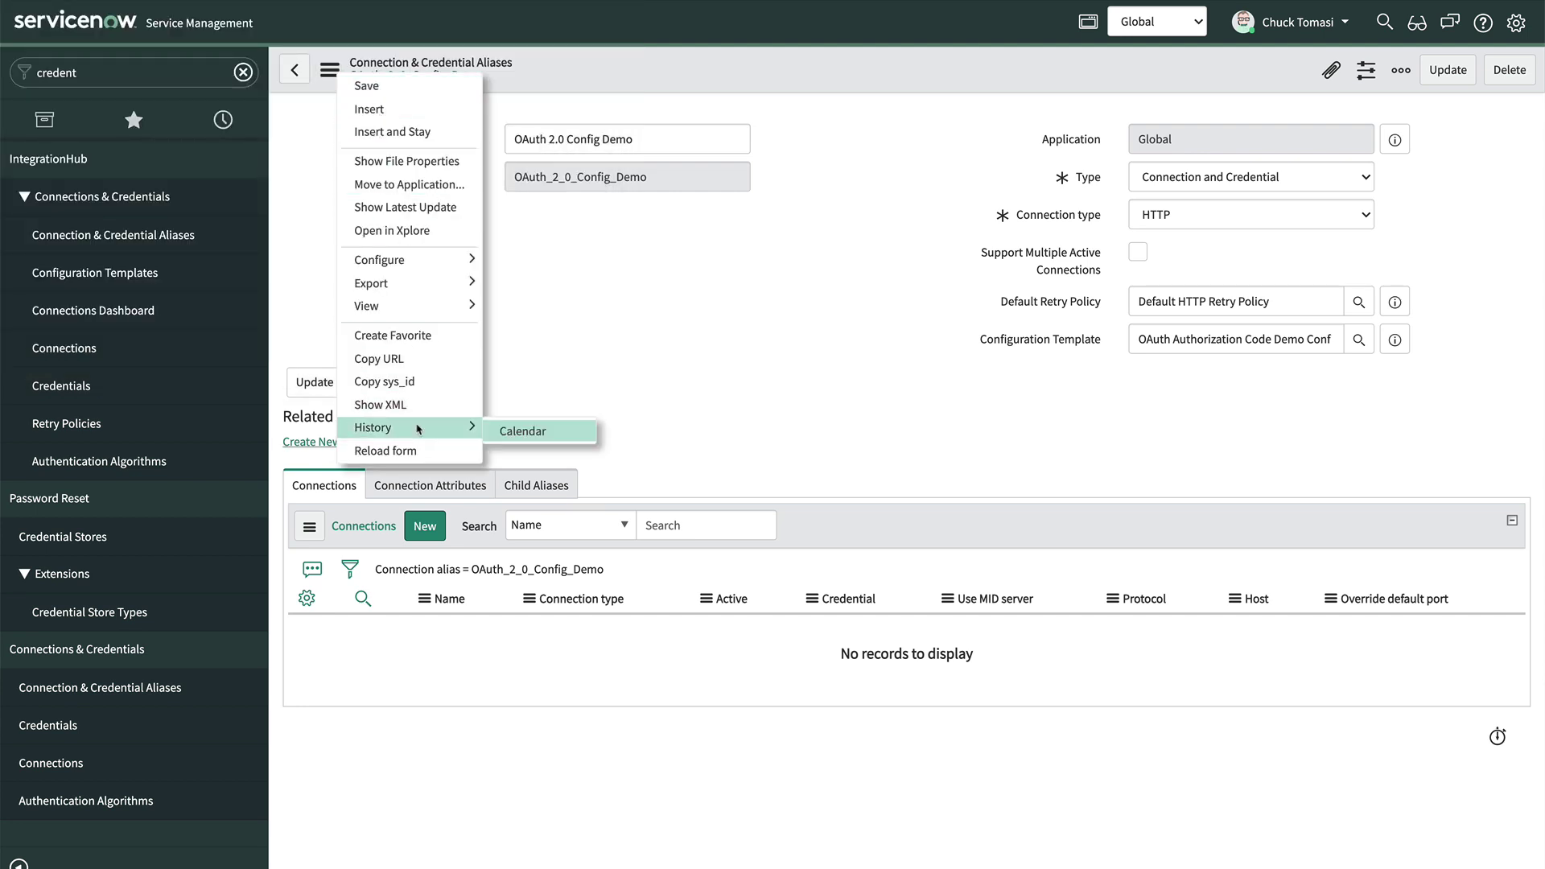
click(420, 451)
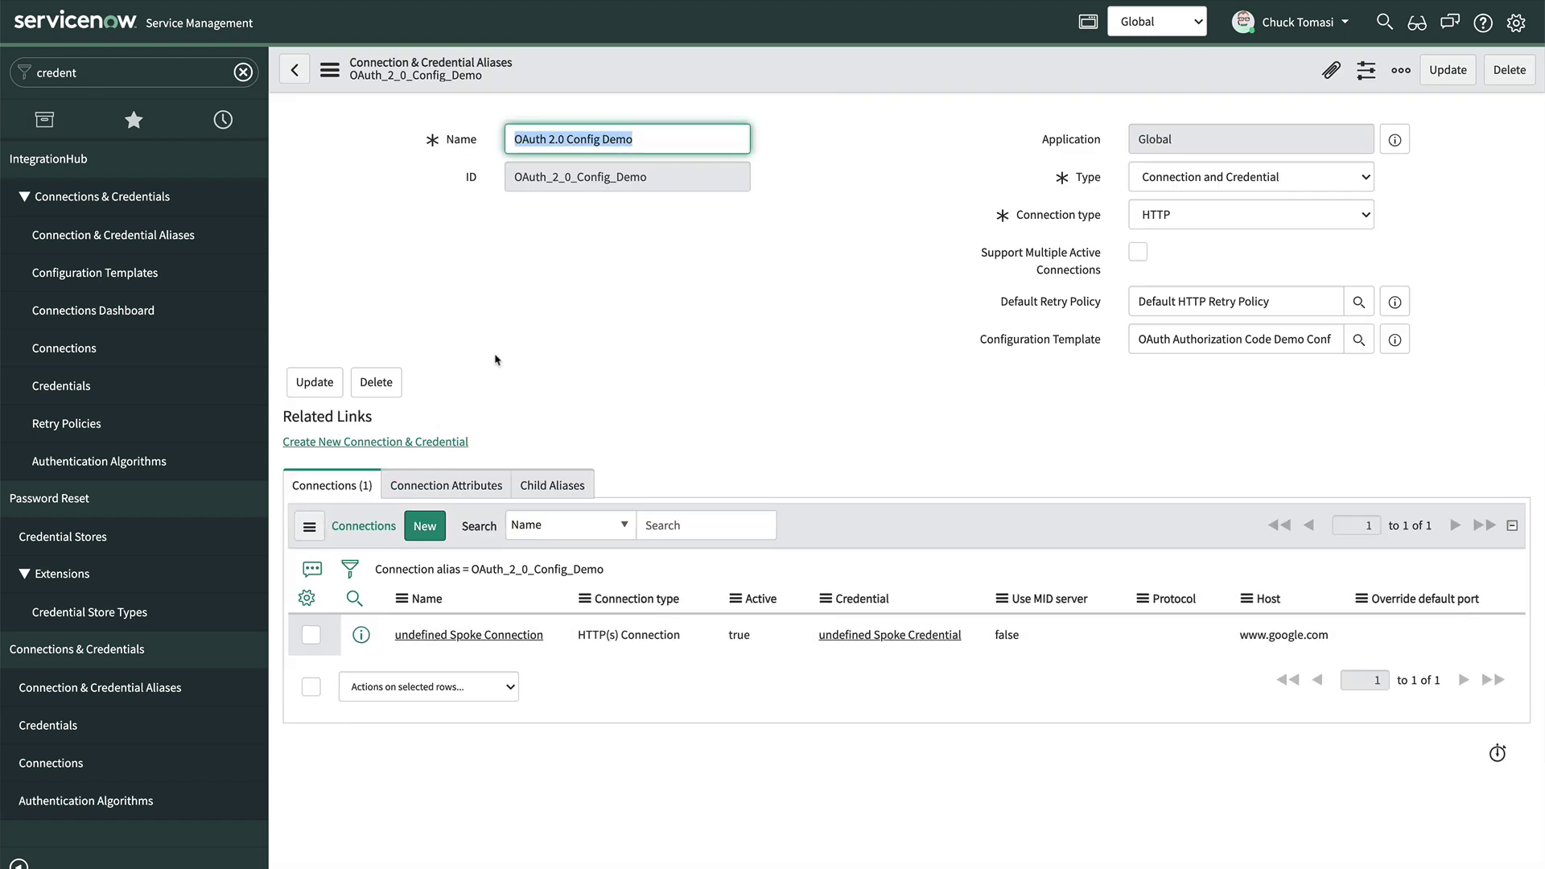
click(469, 635)
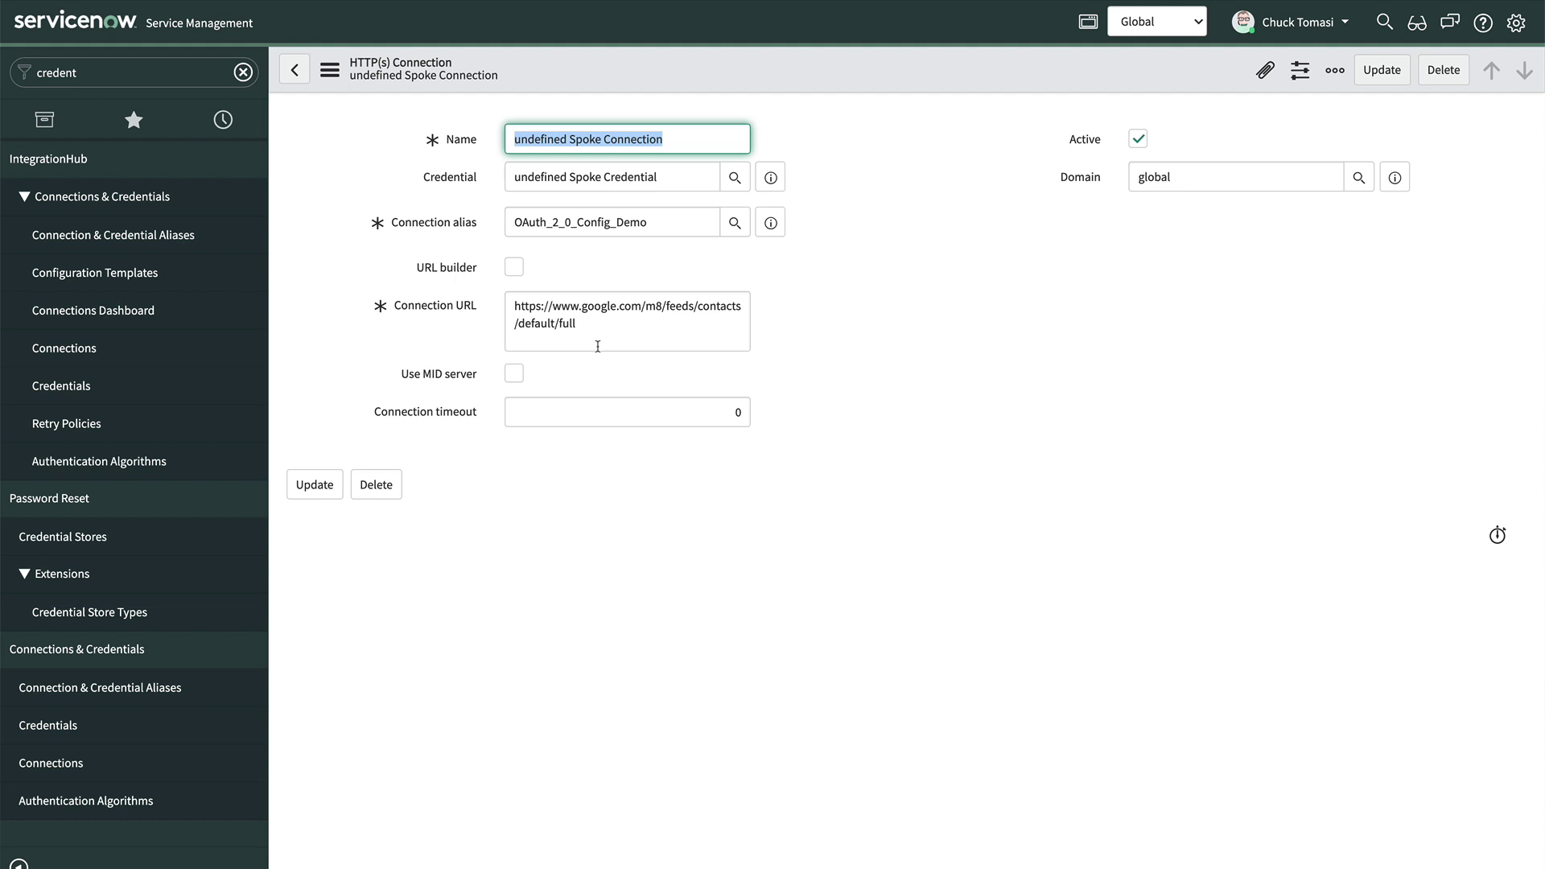
click(770, 177)
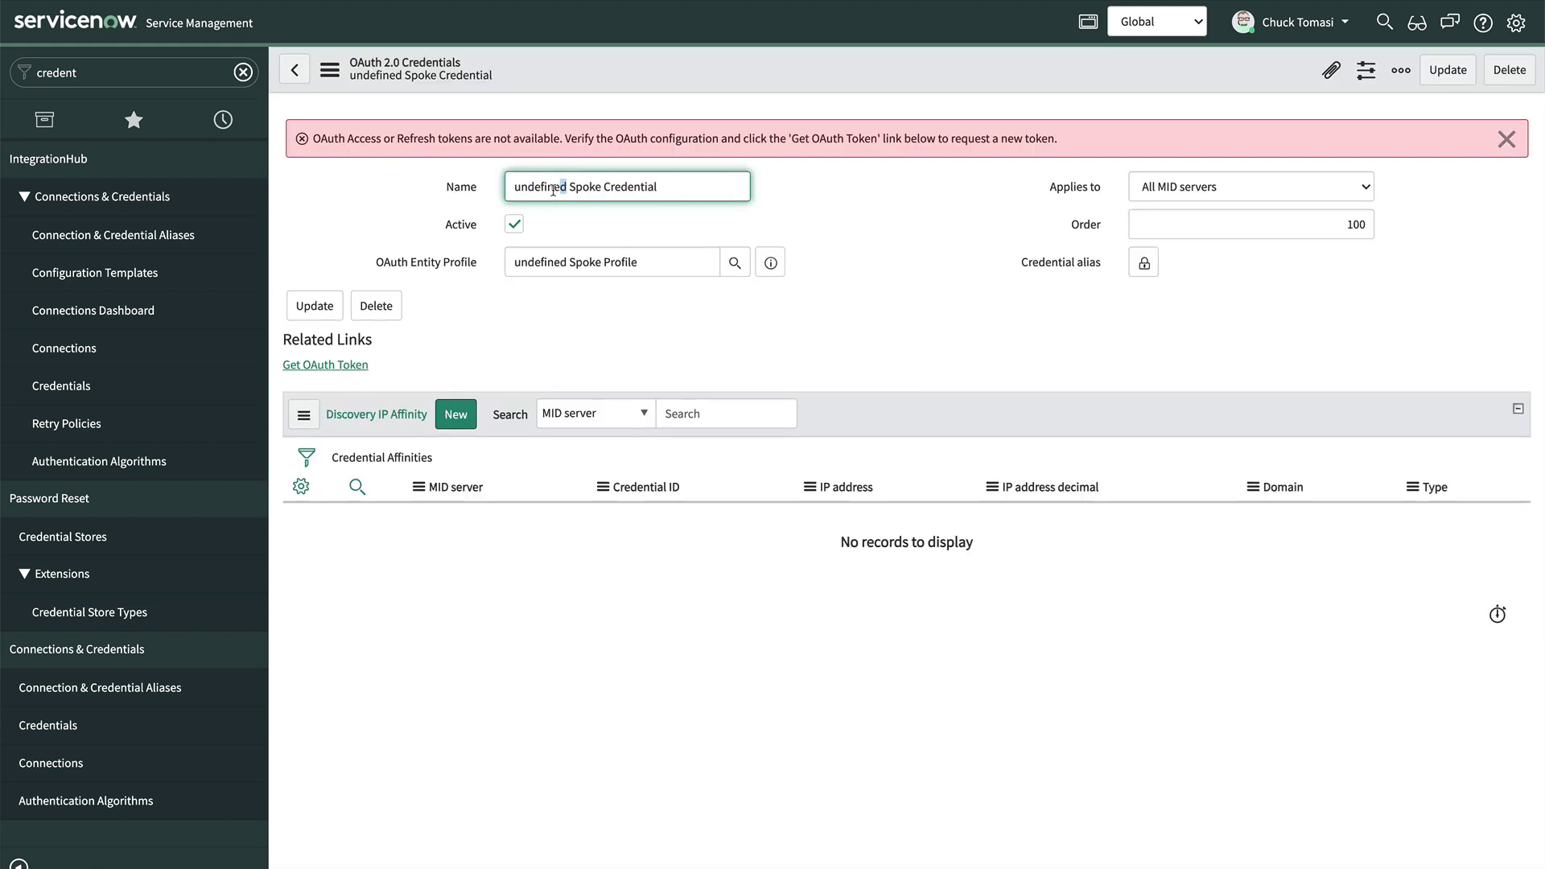
Step: Rename the credential to OAuth 2.0 Demo Spoke Credential and save it
double_click(538, 187)
text(OAuth 2.0 Demo)
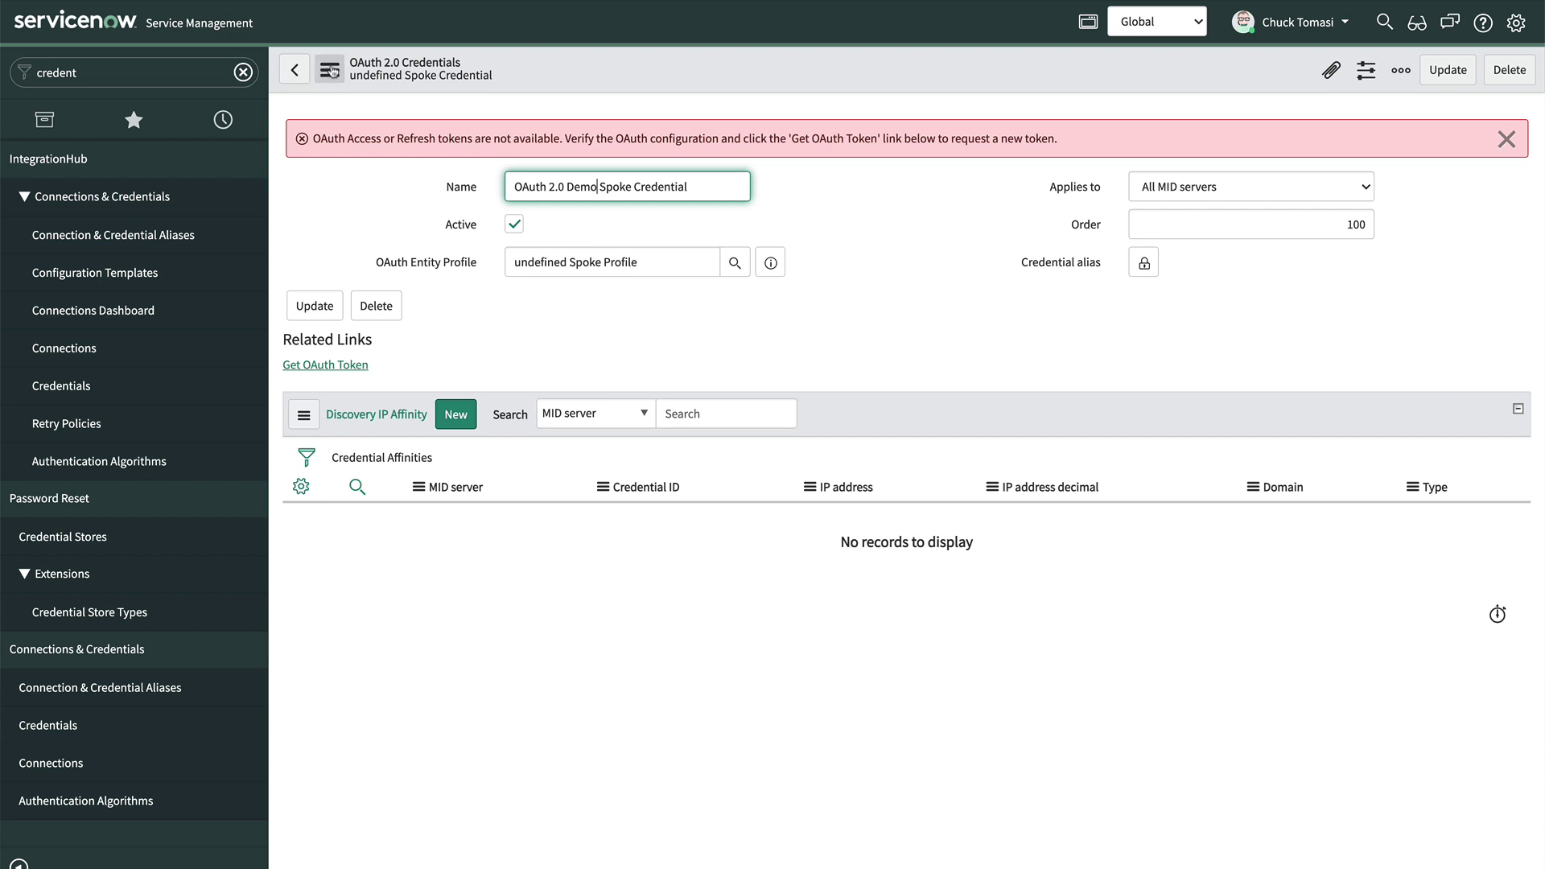
click(330, 70)
click(354, 89)
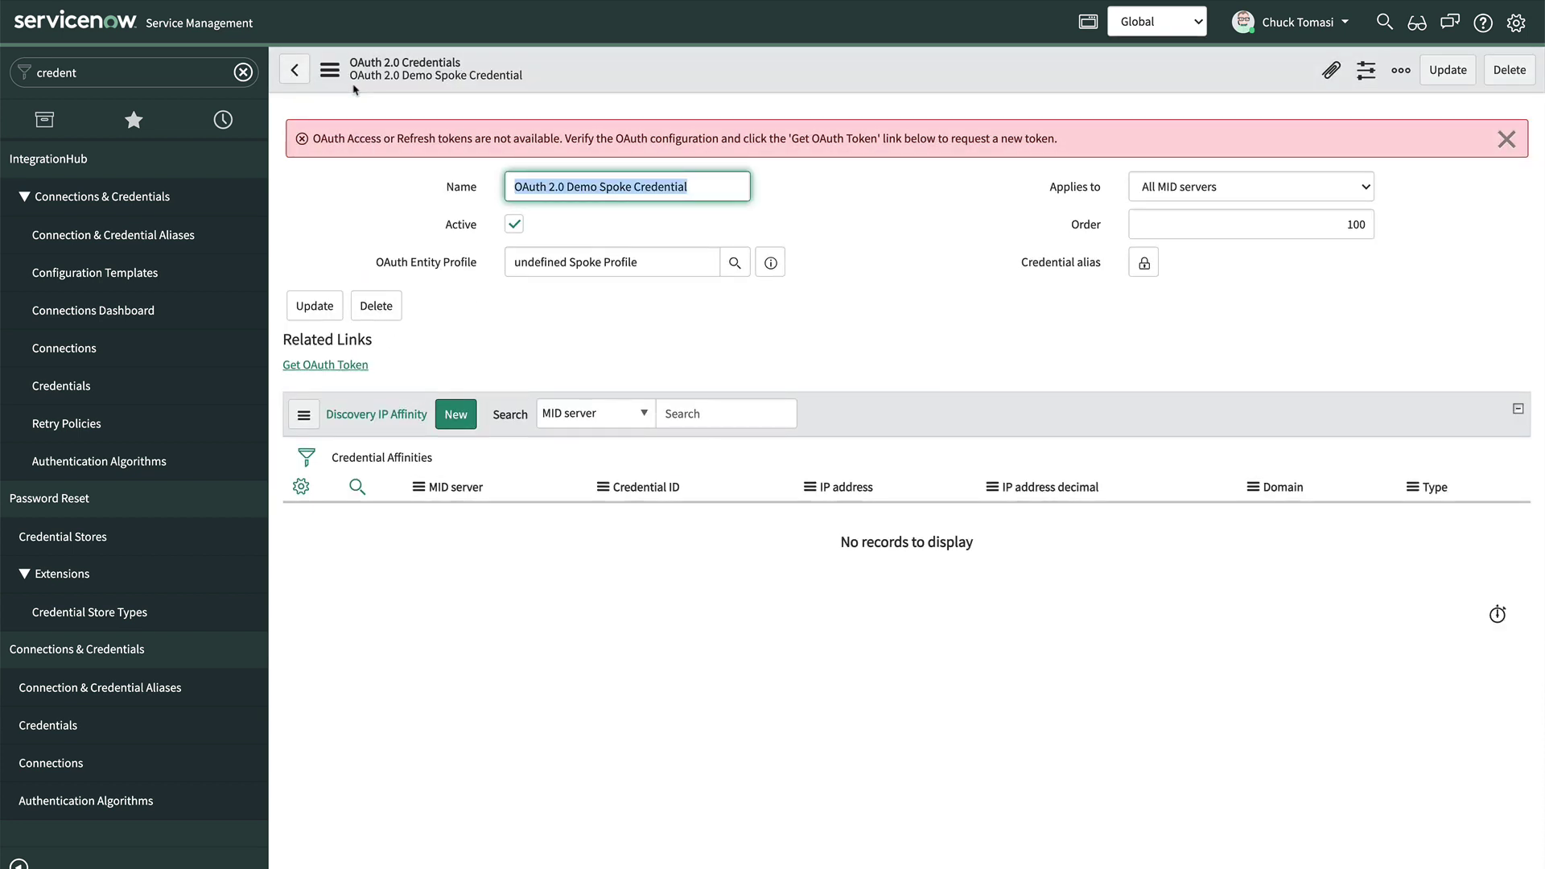
Step: Rename the OAuth entity profile to OAuth 2.0 Config Demo Spoke Profile and save it
click(771, 264)
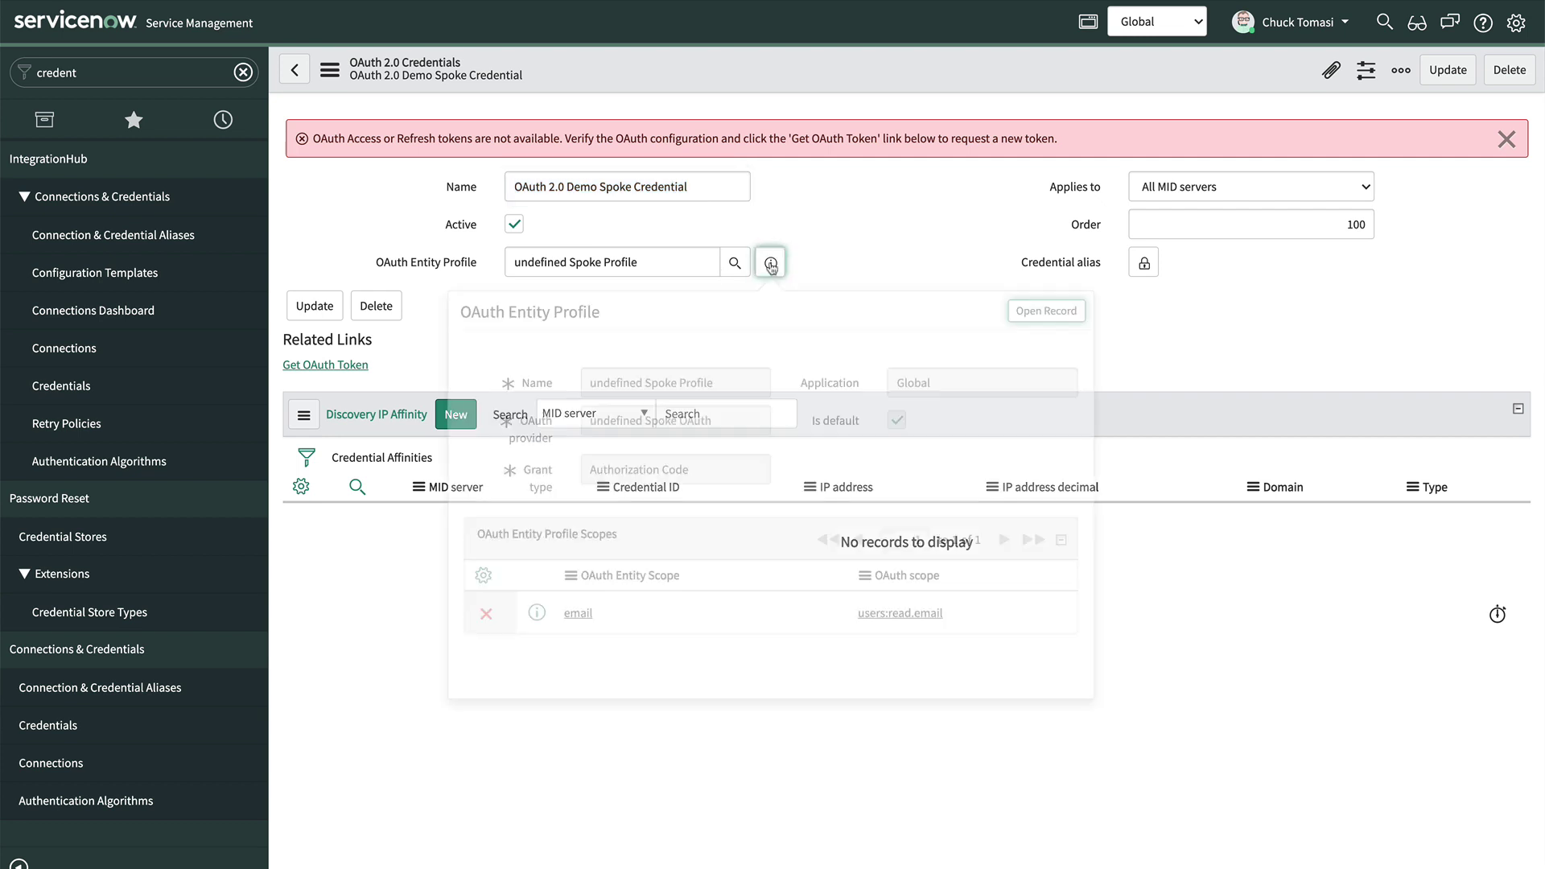
click(1045, 311)
double_click(537, 139)
text(OAuth 2.0 Config Demo)
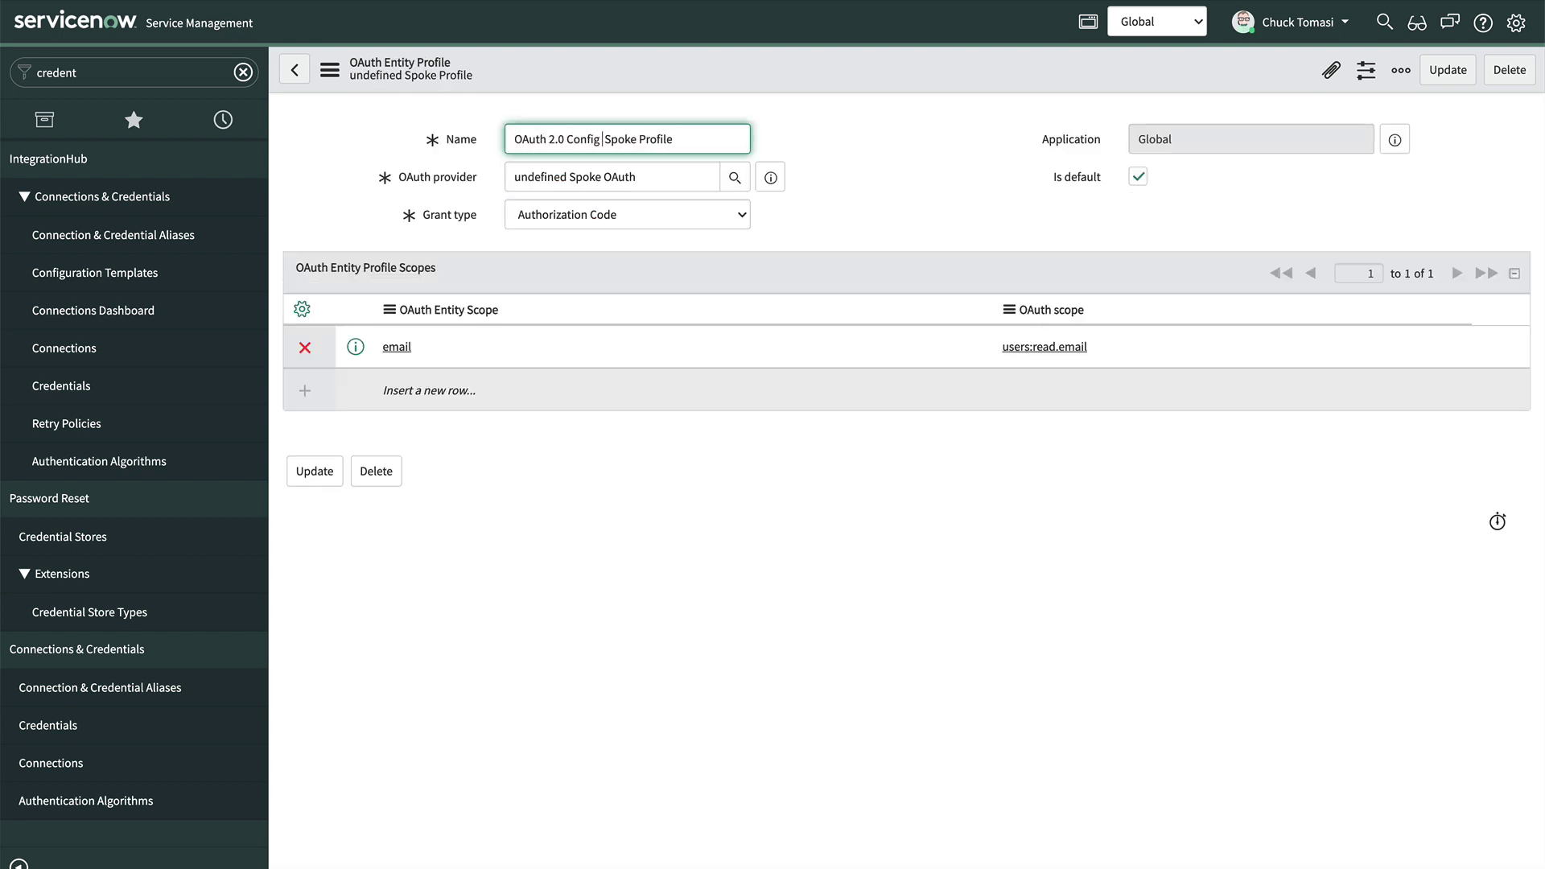
click(330, 70)
click(365, 89)
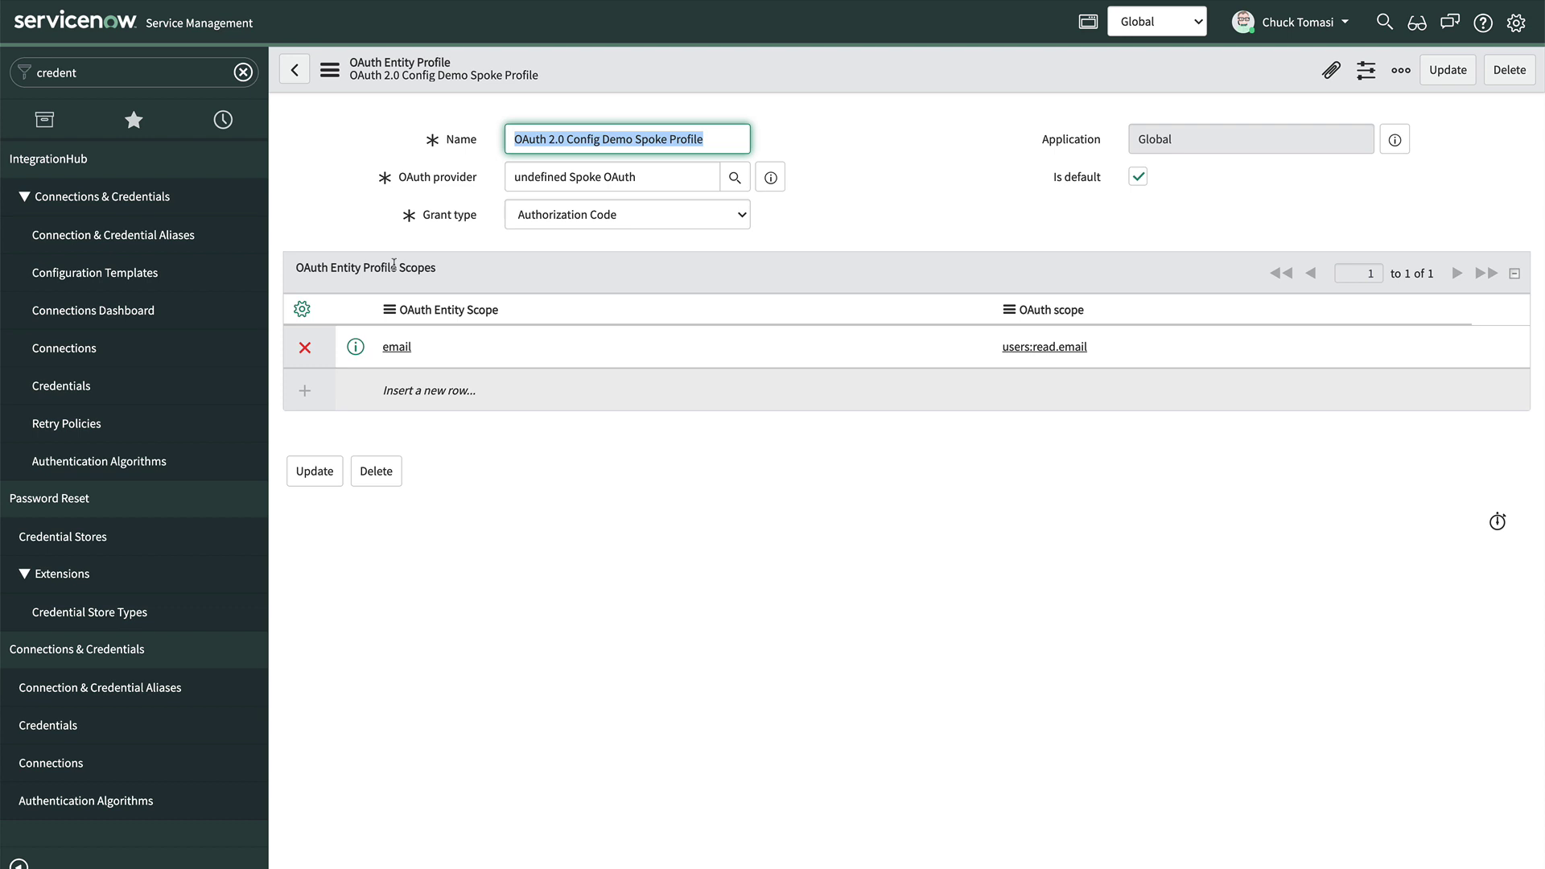
click(770, 177)
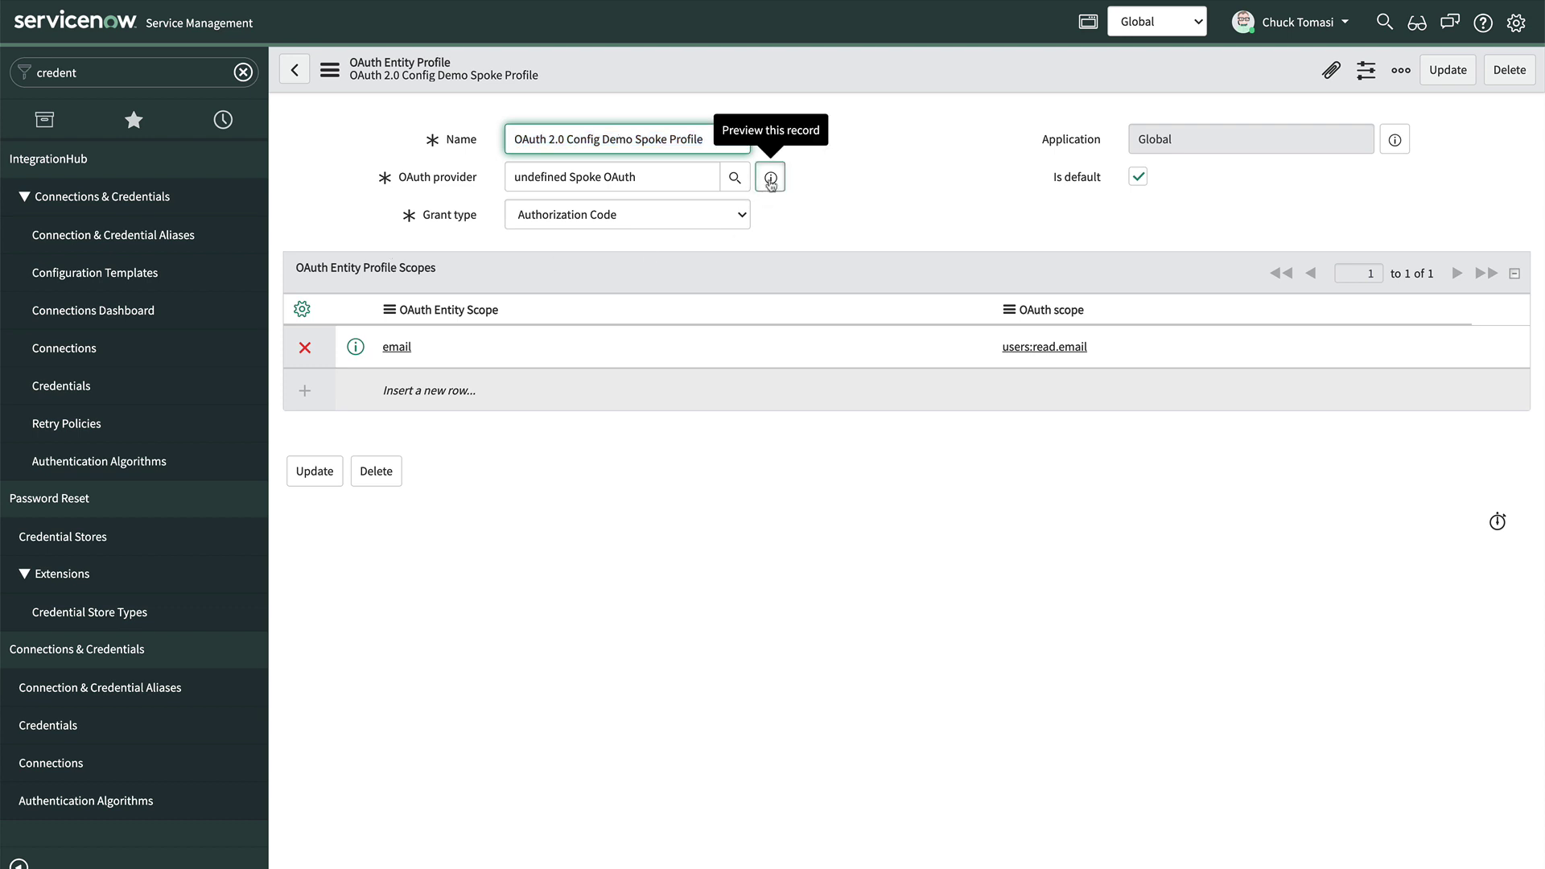
Step: Replace the placeholder Authorization, Token and Token Revocation URLs with Google's URLs, and save the provider
click(1085, 228)
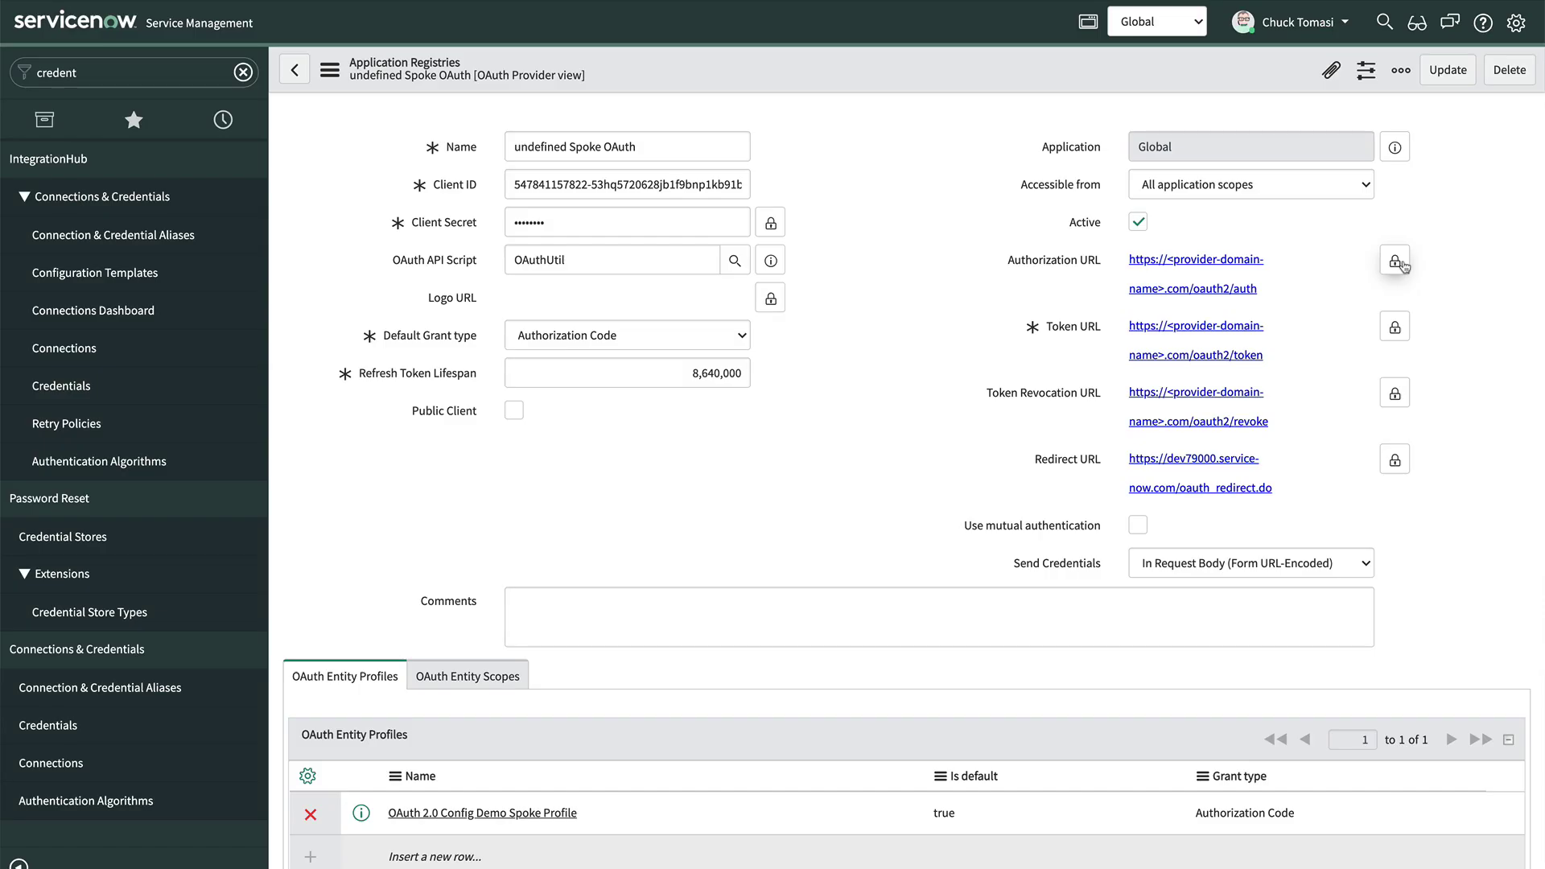
click(1394, 261)
triple_click(1316, 259)
text(https://accounts.google.com/o/oauth2/auth)
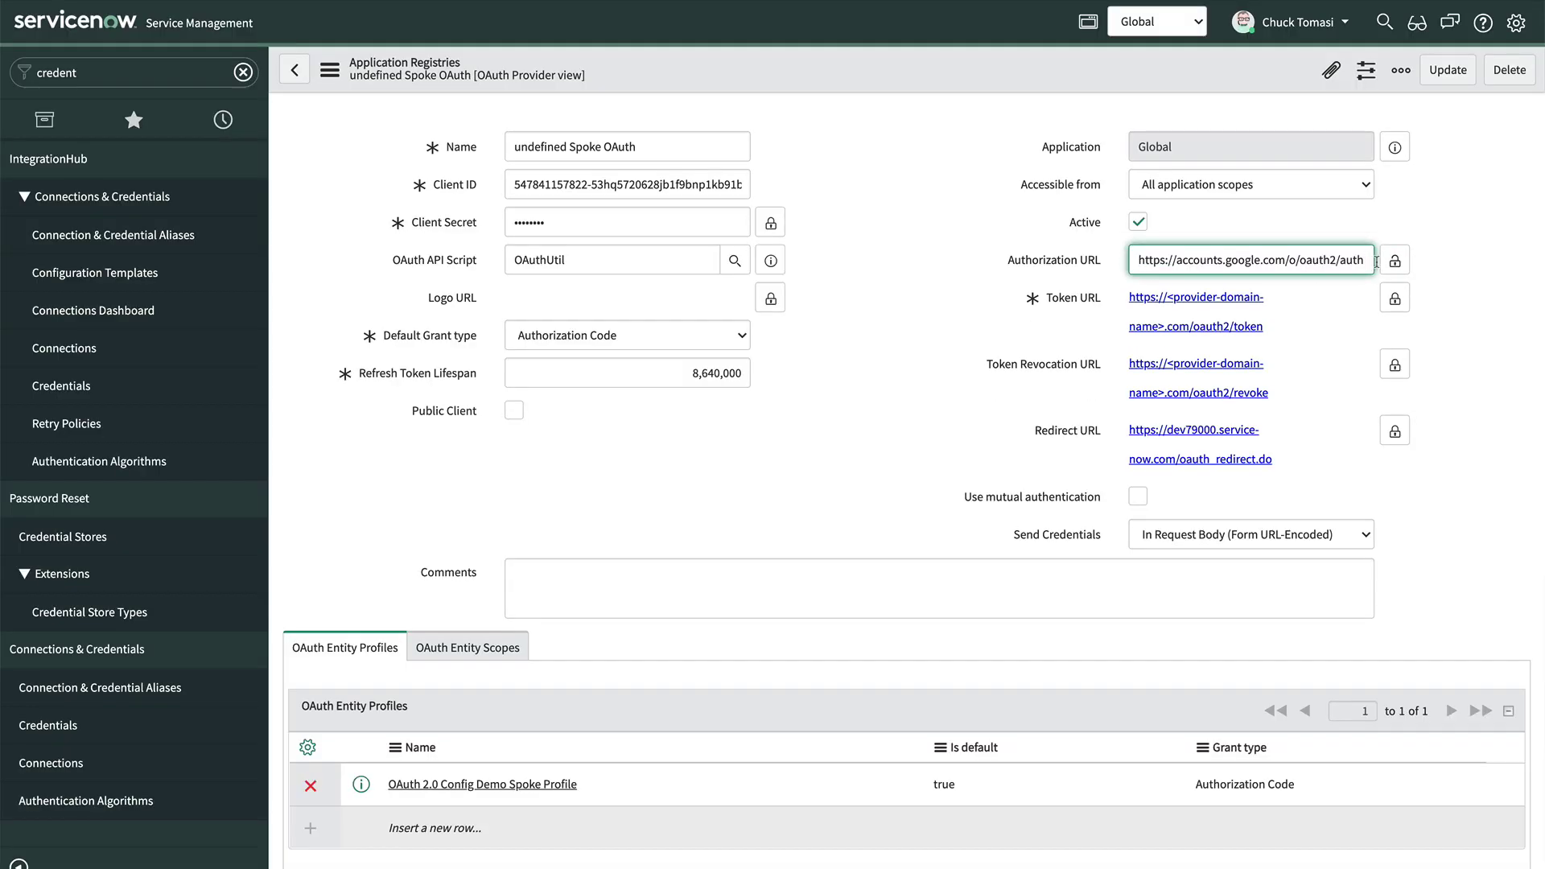
click(1394, 261)
click(1396, 298)
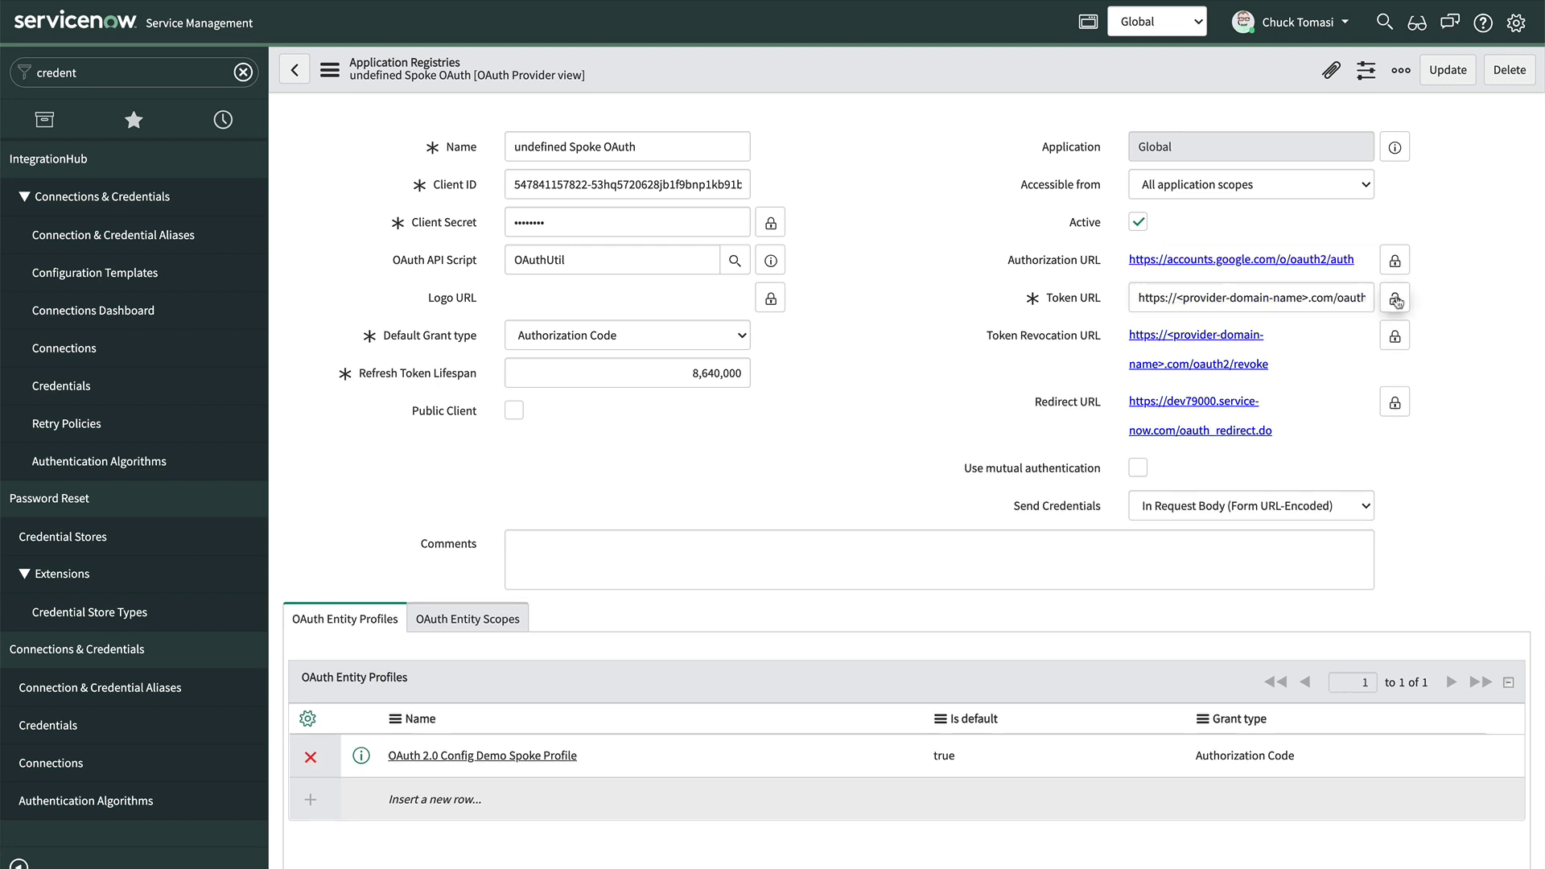
triple_click(1332, 300)
key(ctrl+v)
click(1395, 298)
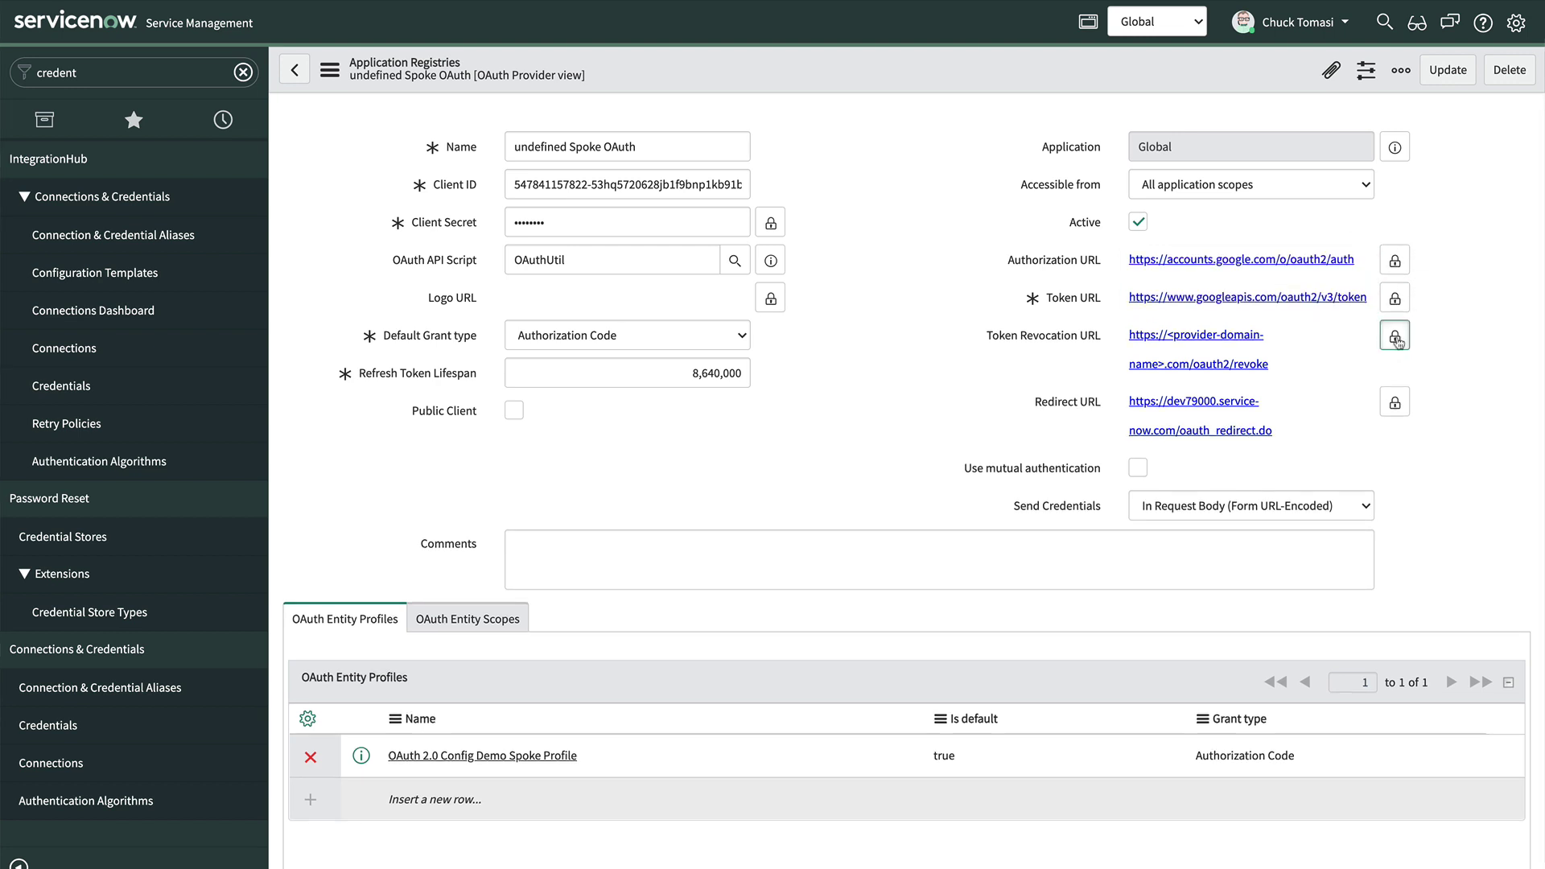
click(1394, 336)
triple_click(1344, 337)
key(ctrl+v)
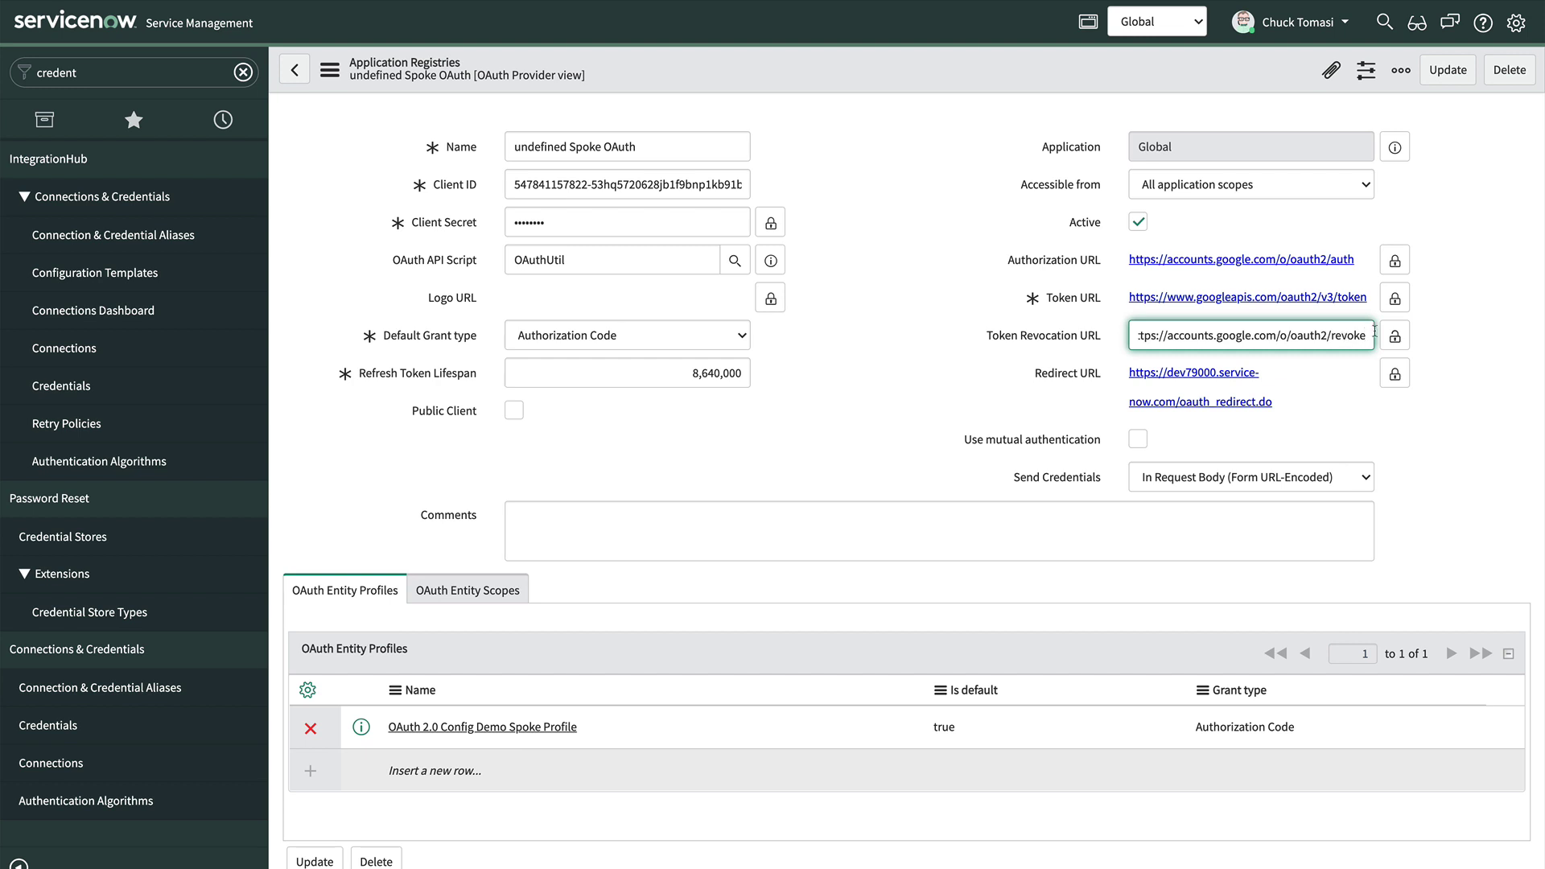
click(1394, 336)
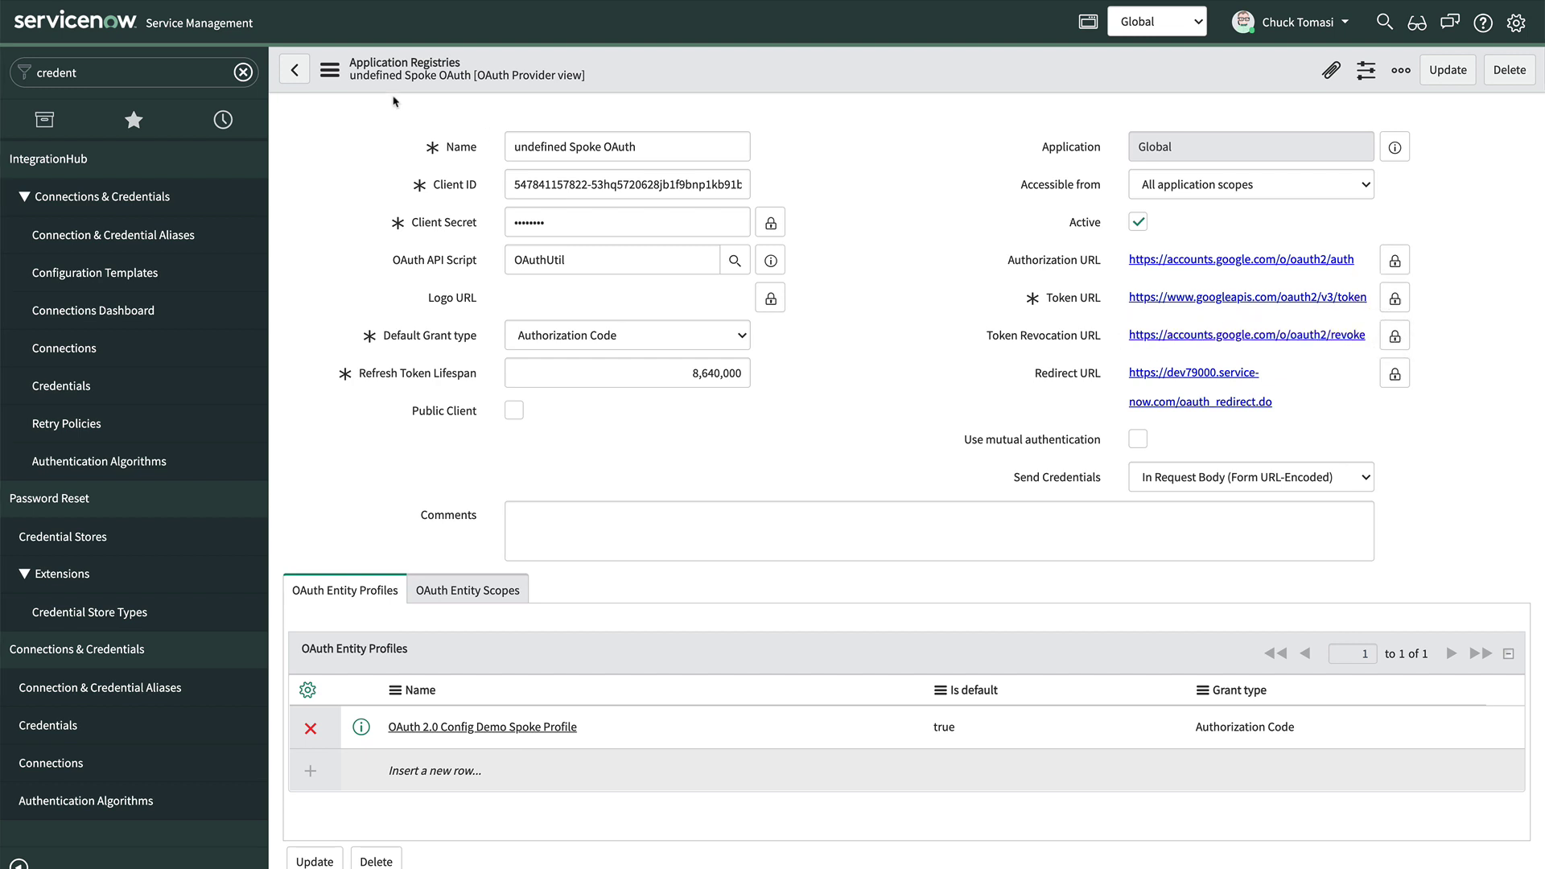
click(330, 70)
click(361, 82)
Step: Swap the email scope for a contacts.readonly scope row with the URL as name and scope, and save
click(475, 593)
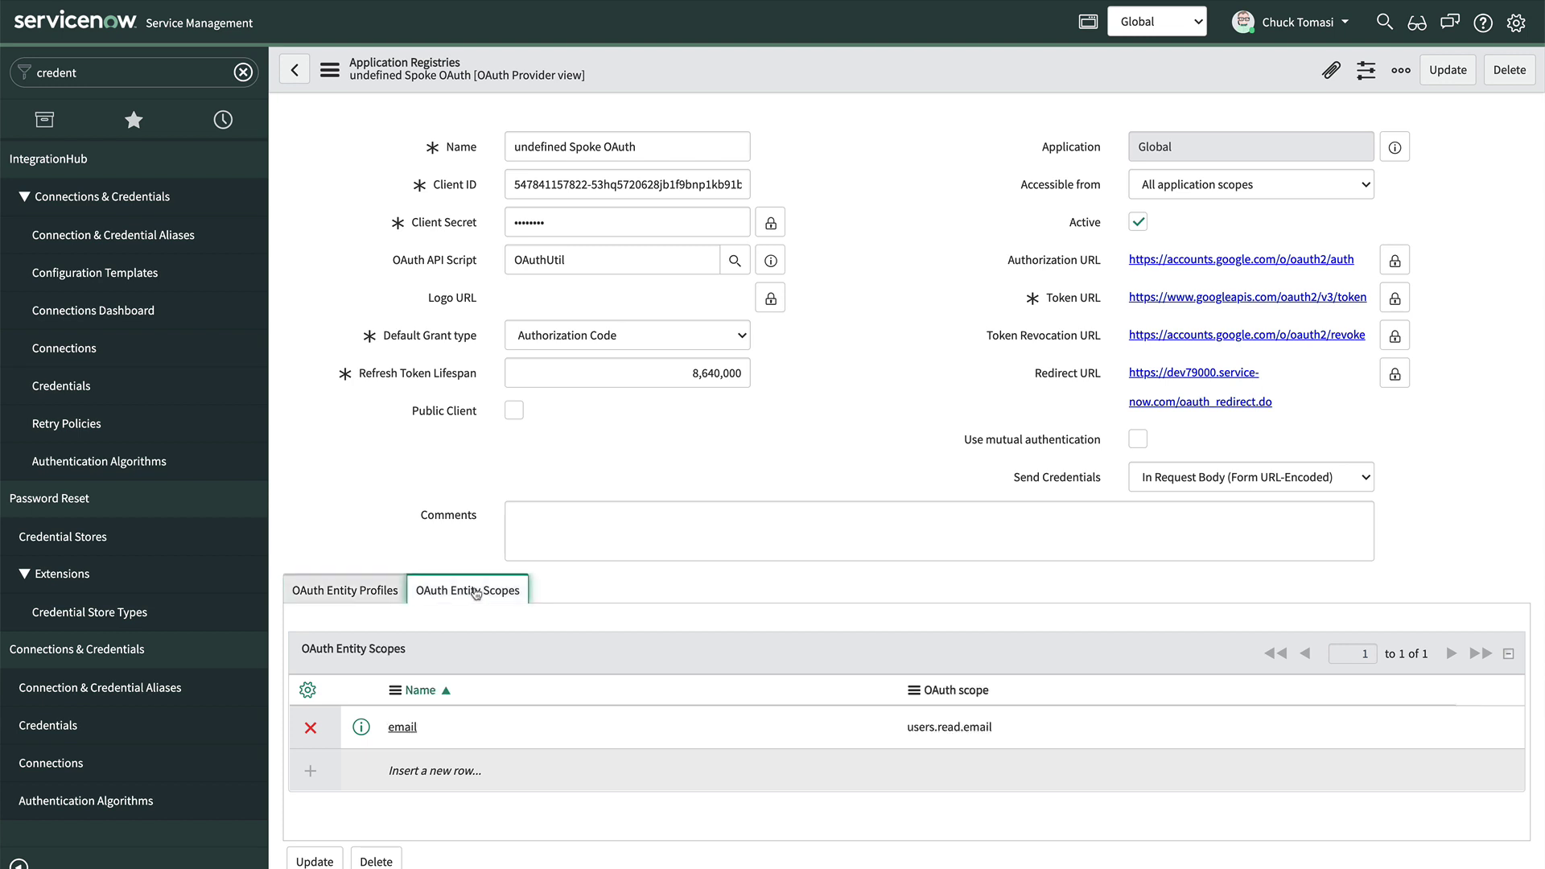
click(309, 726)
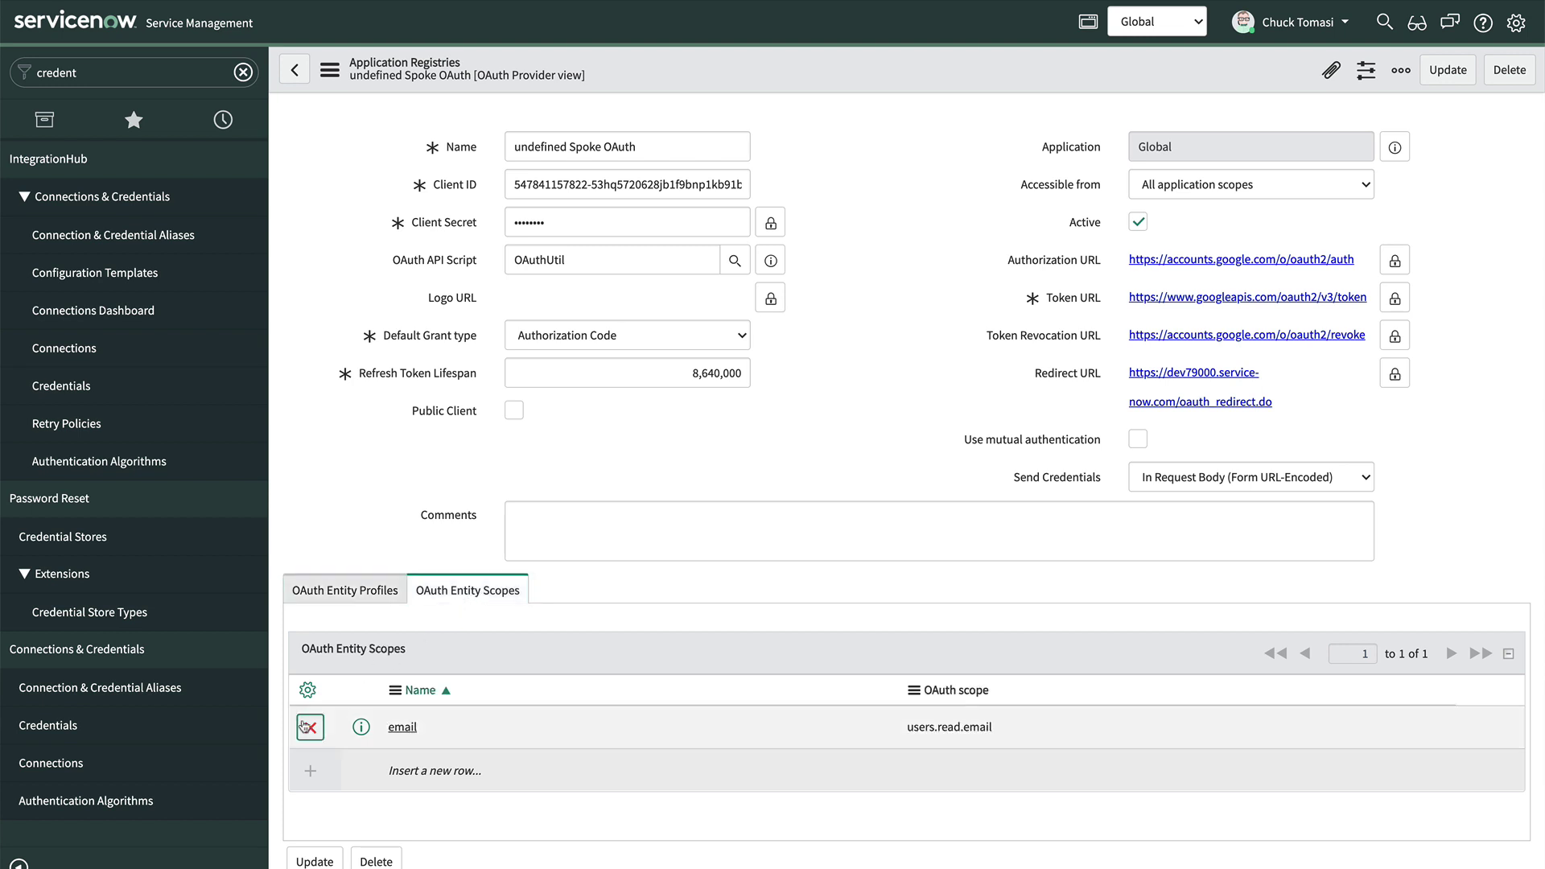
click(411, 770)
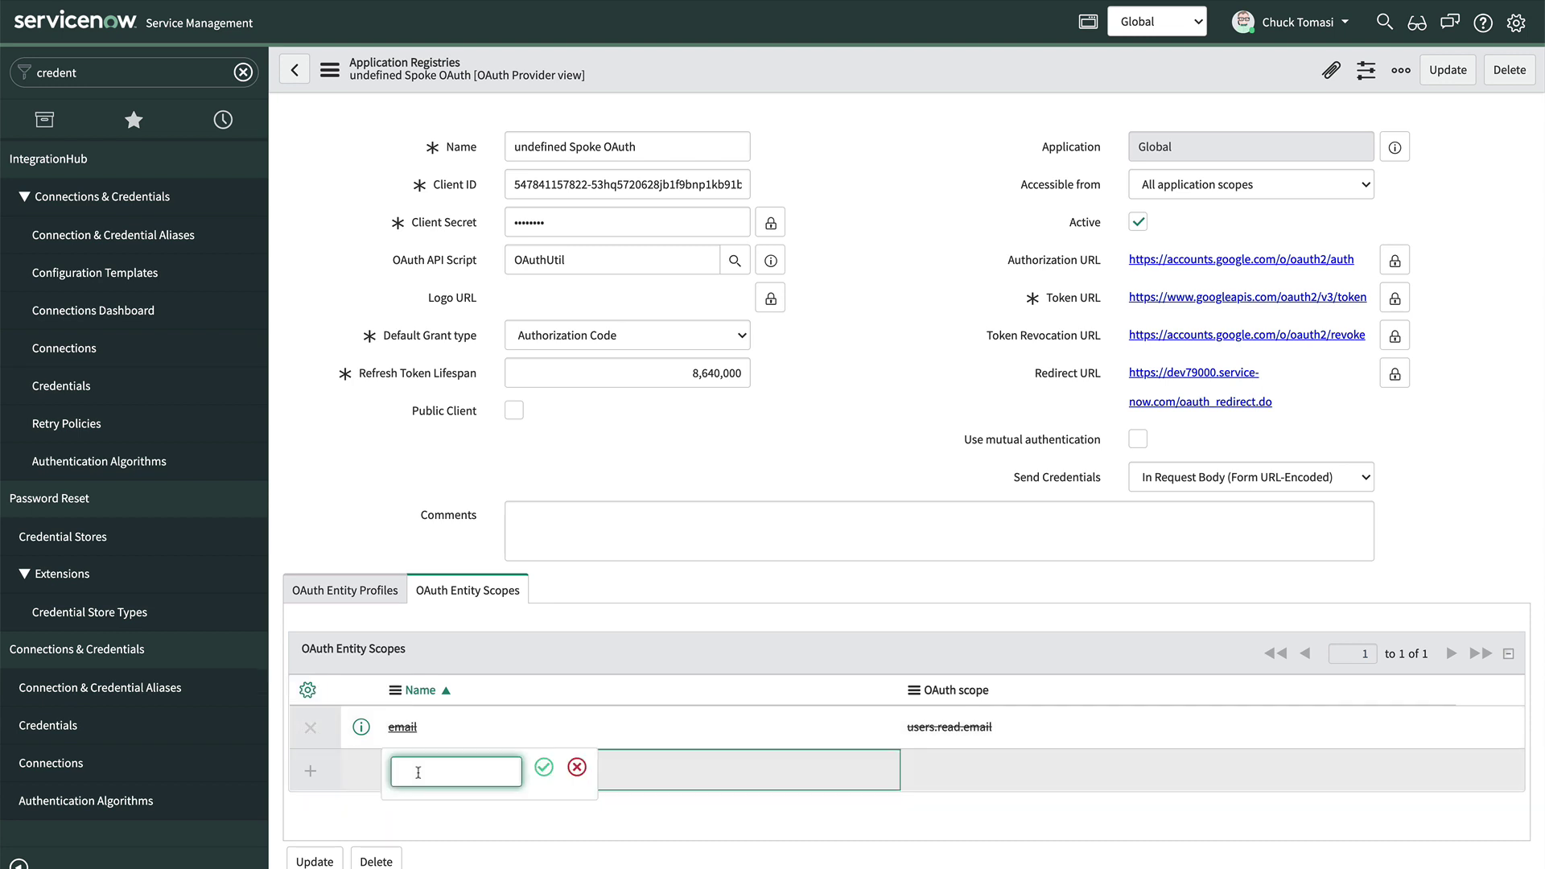
text(https://www.googleapis.com/auth/contacts.readonly)
key(Tab)
key(Return)
text(https://www.googleapis.com/auth/contacts.readonly)
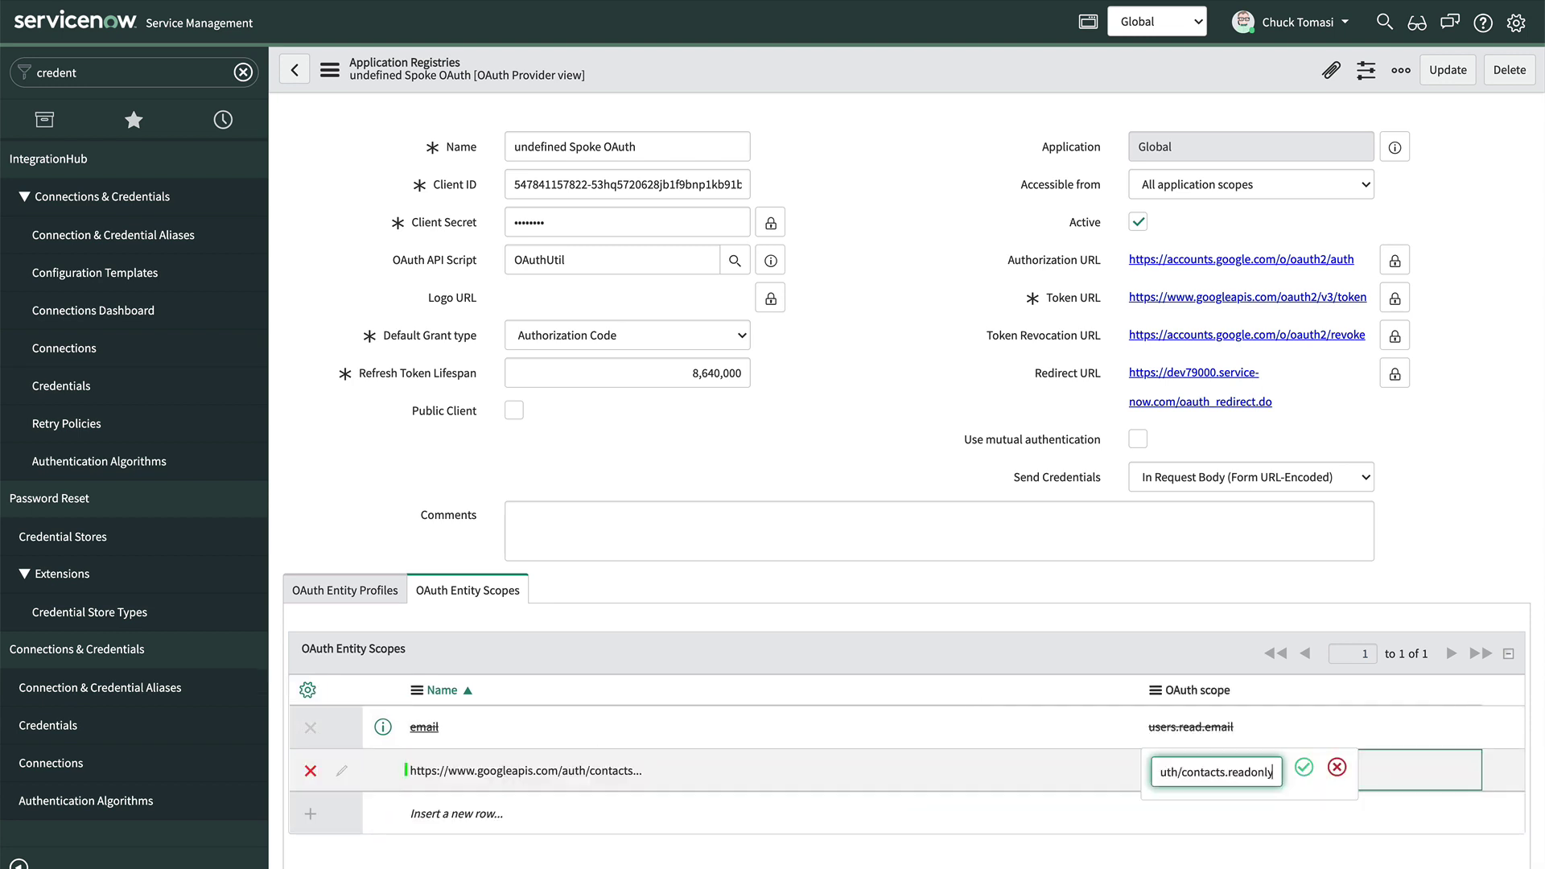
key(Return)
click(330, 70)
click(356, 92)
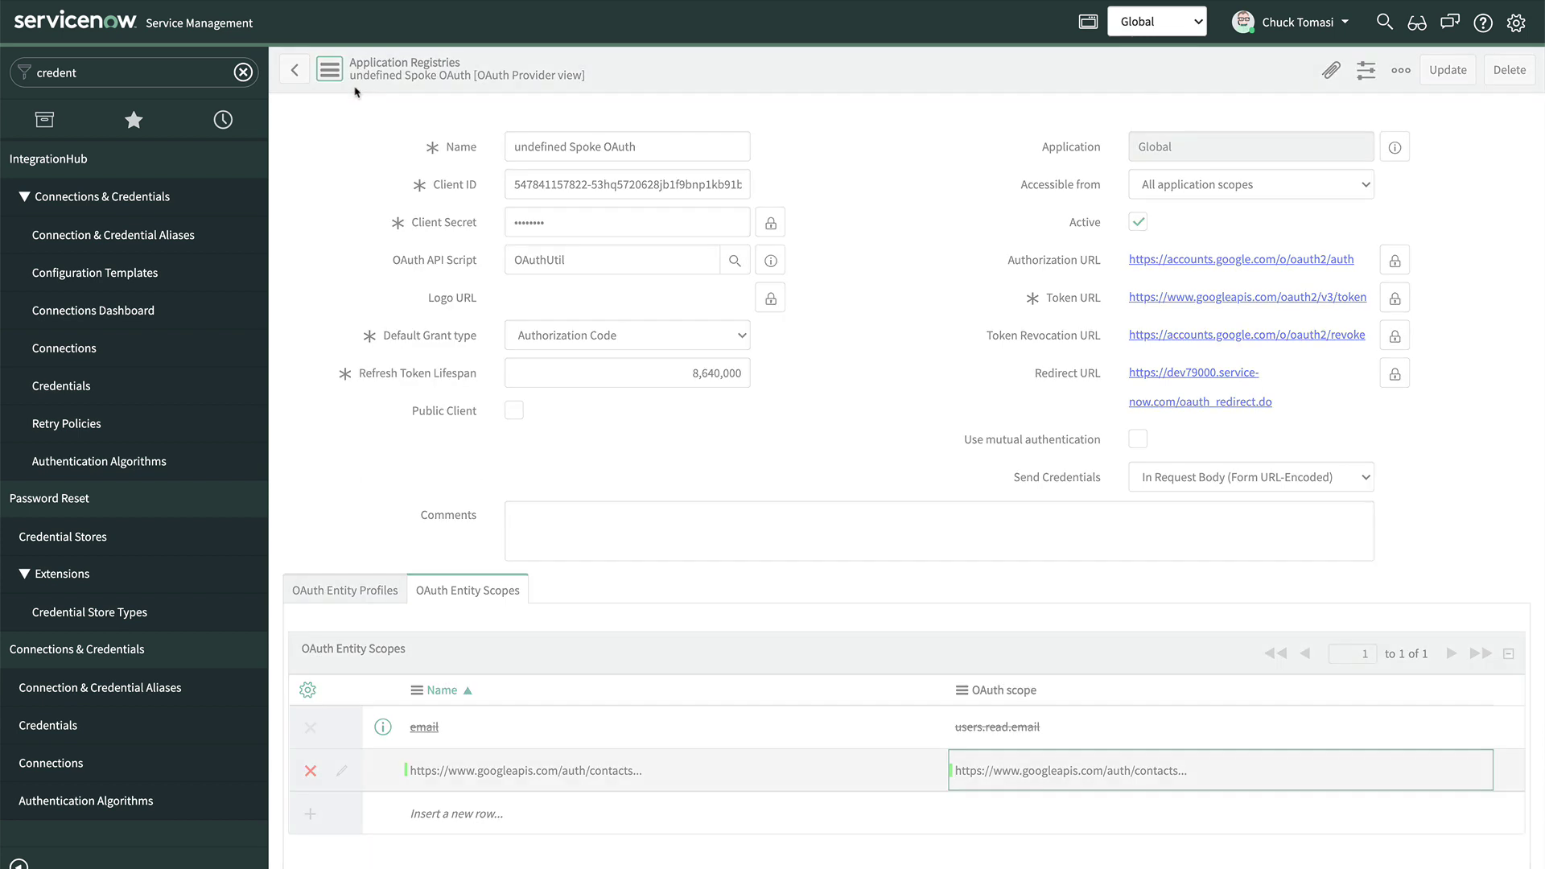
Step: Insert the googleapis contacts scope, found by filtering on %oauth, into the Spoke Profile and save it
click(366, 591)
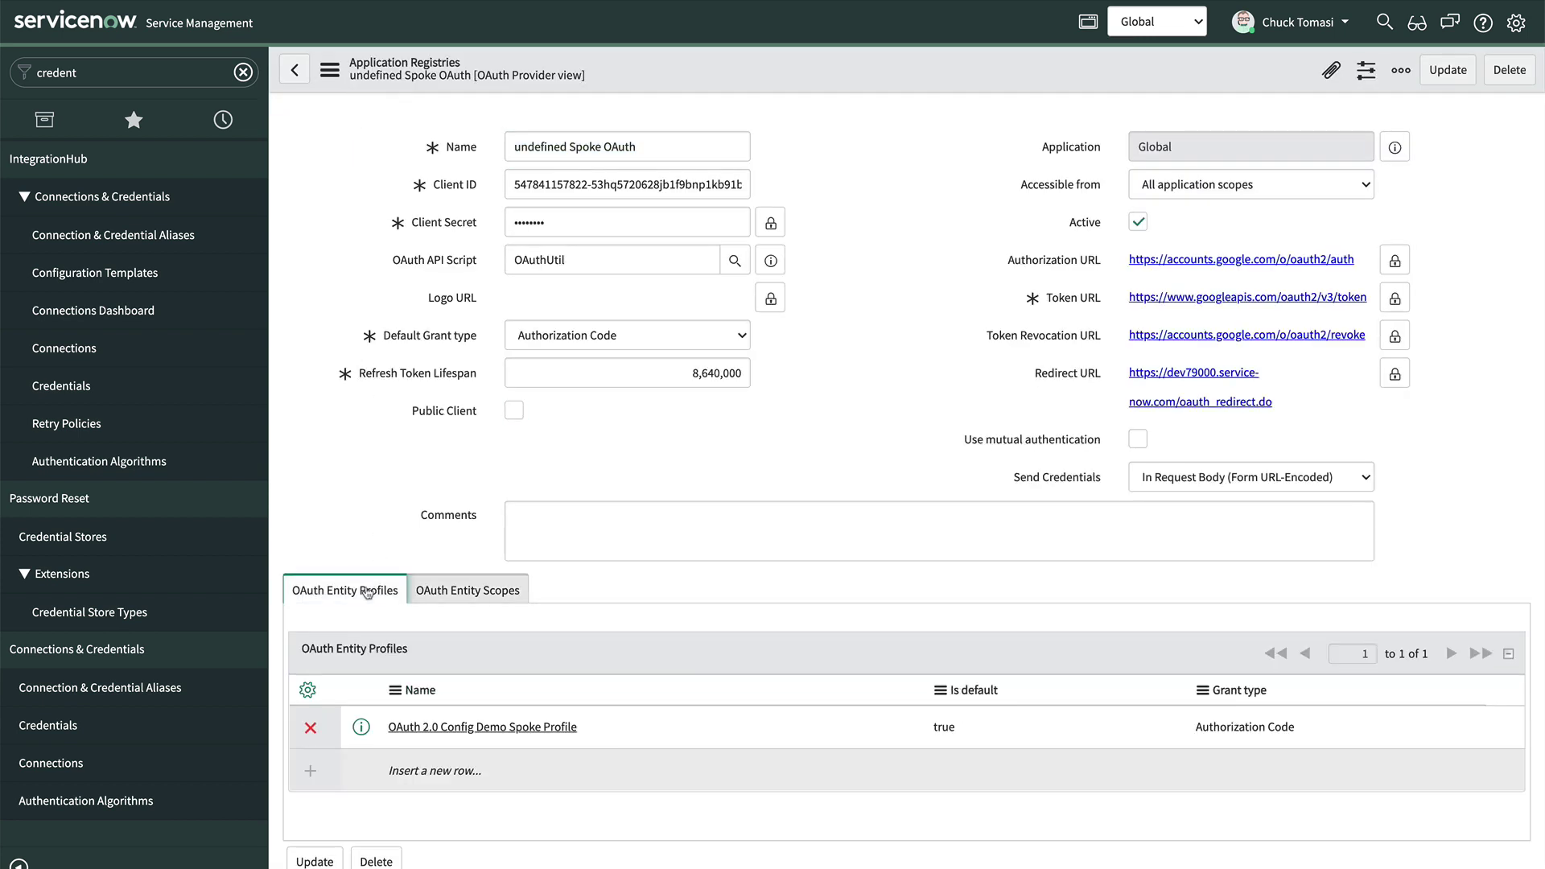
click(435, 734)
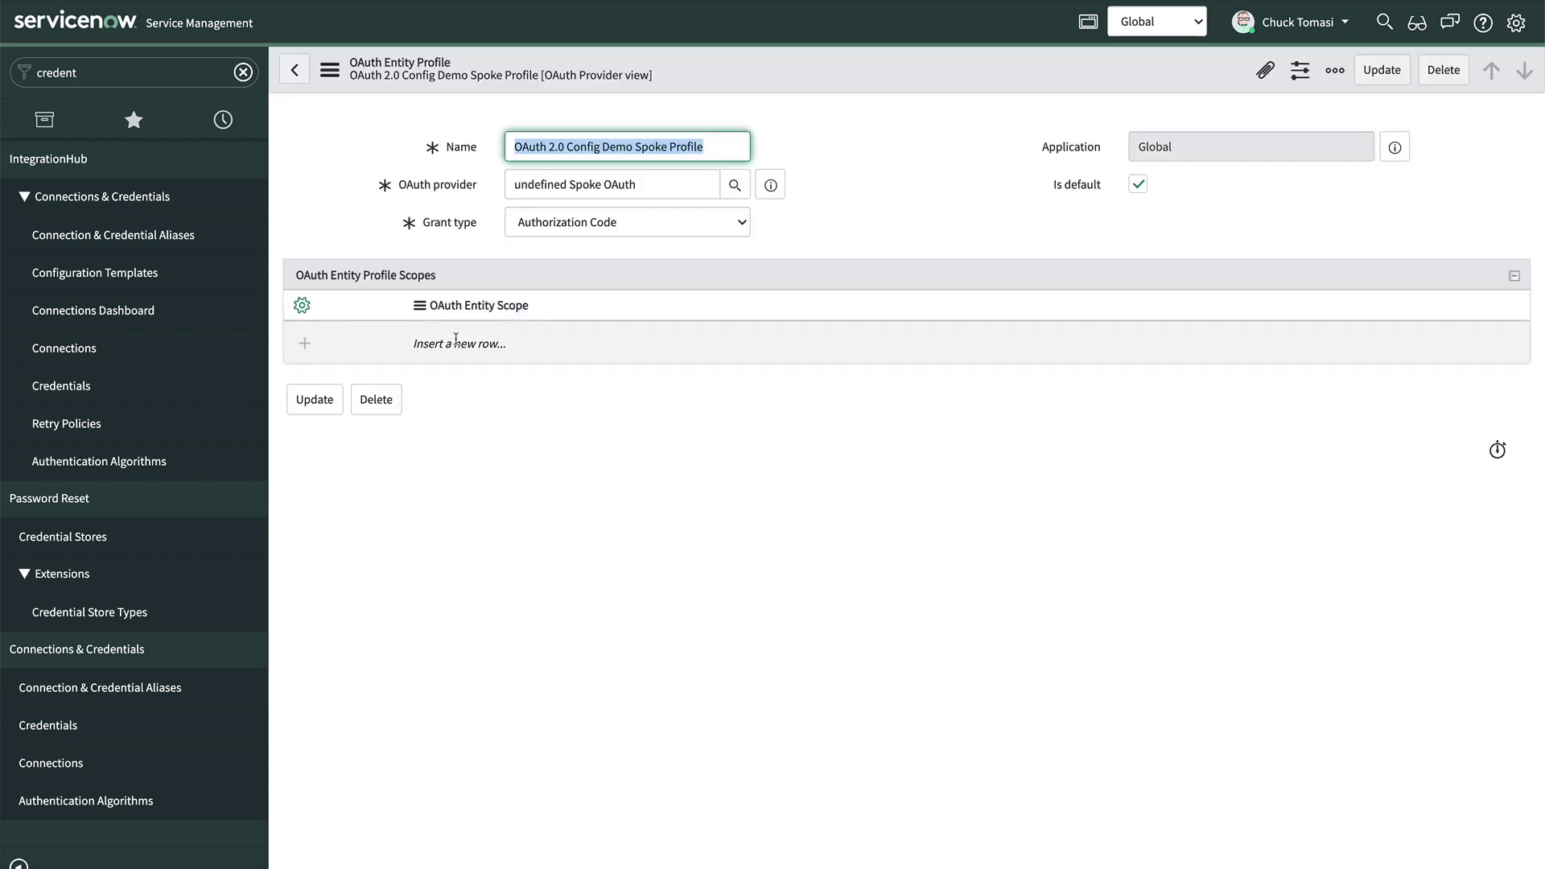
click(455, 339)
click(563, 345)
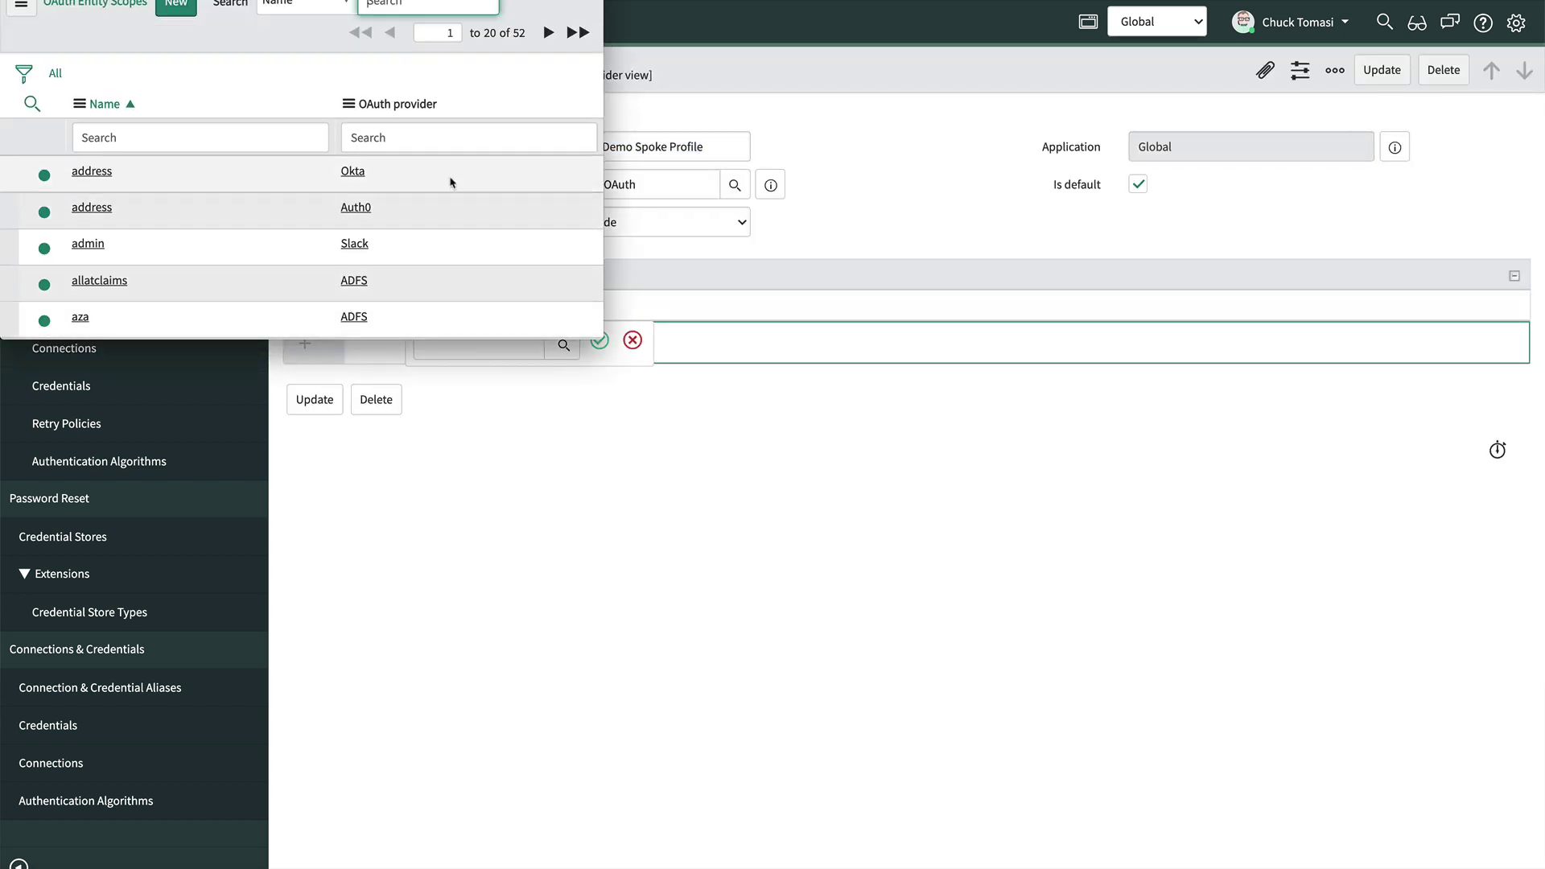
click(450, 137)
text(%oauth)
key(Return)
click(225, 238)
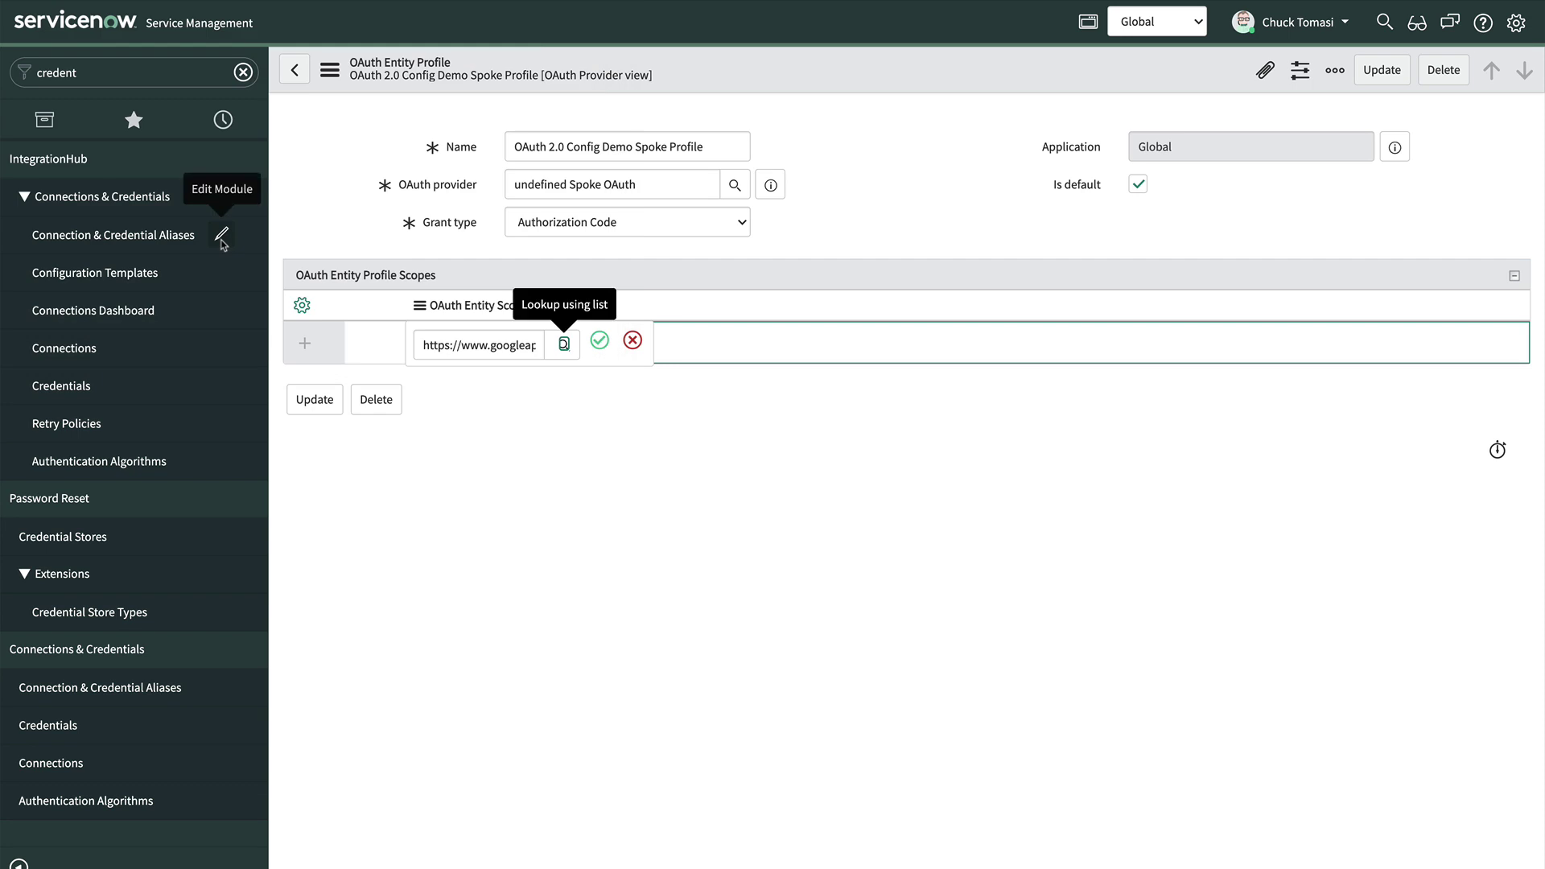
click(599, 342)
click(330, 70)
click(360, 89)
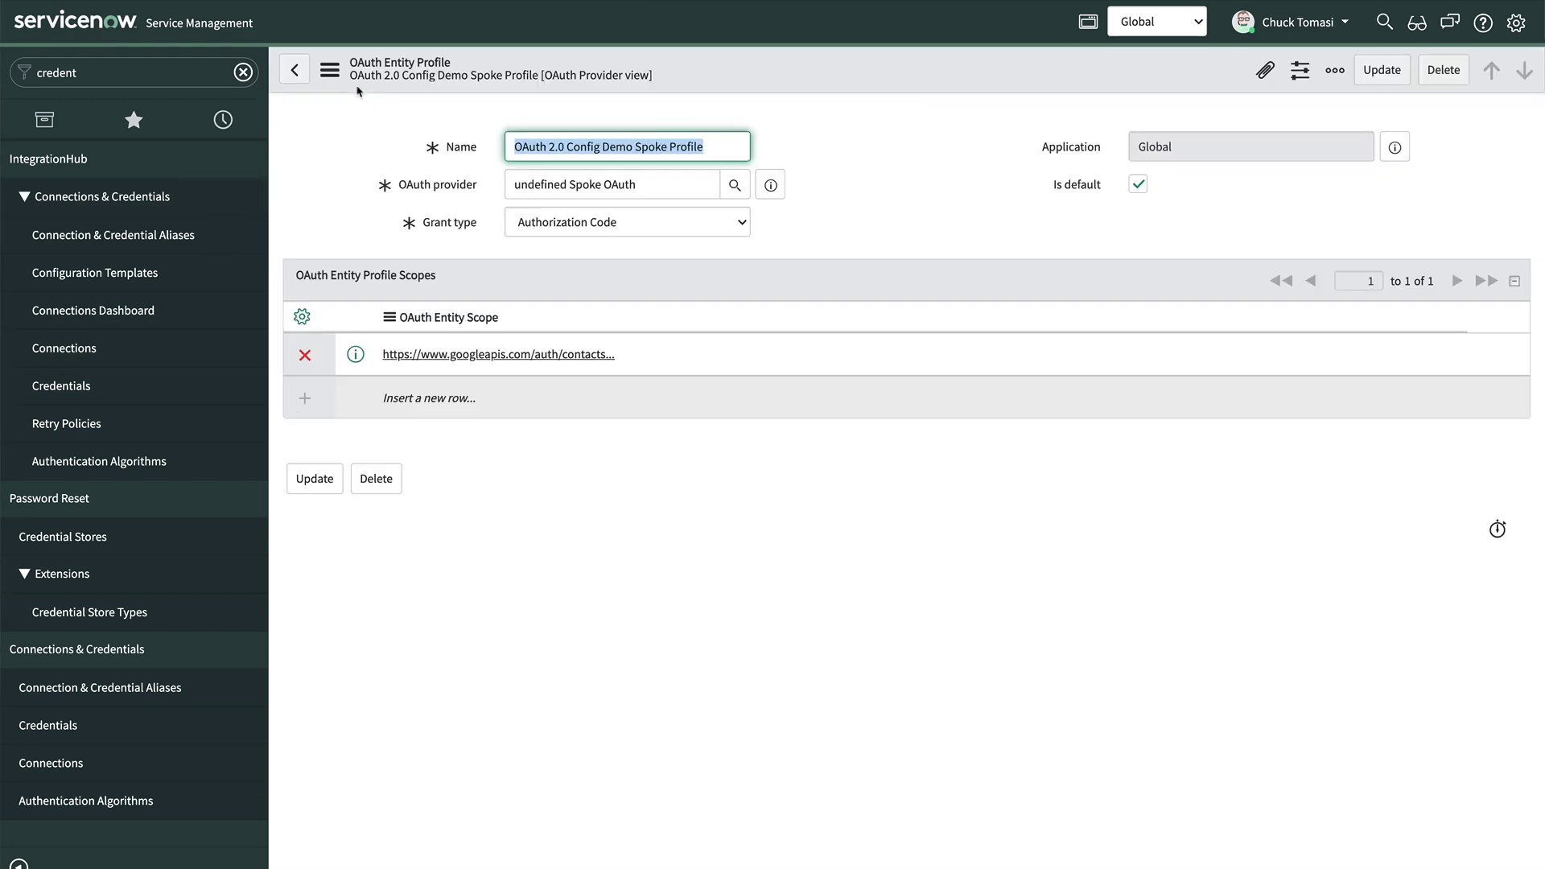
Step: Get an OAuth token for OAuth 2.0 Demo Spoke Credential, authorizing with the Google account
click(71, 389)
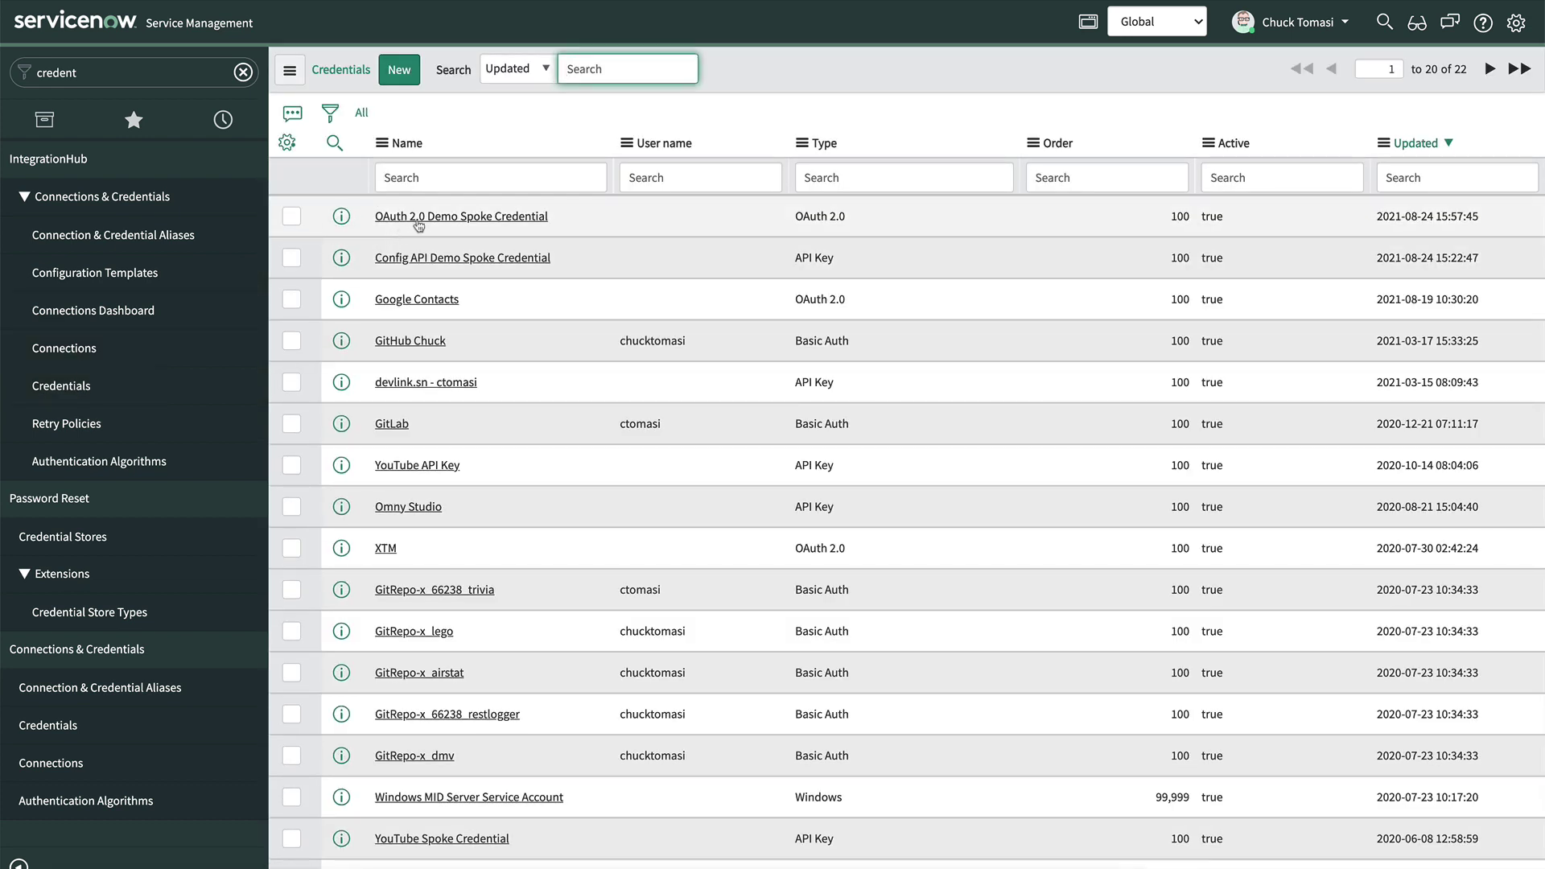
click(418, 219)
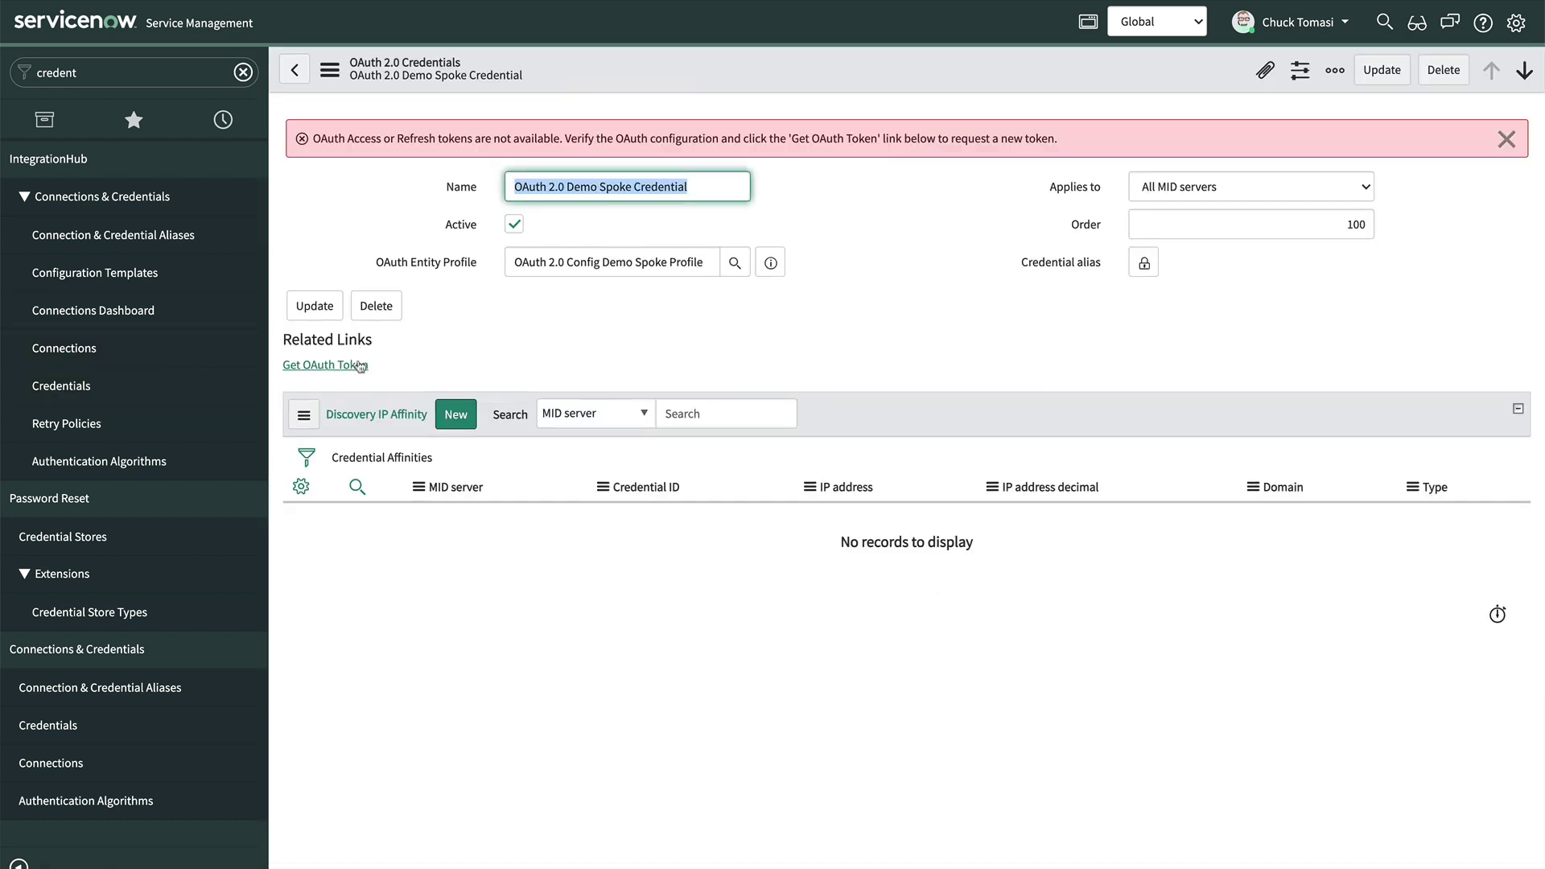
click(359, 366)
click(245, 155)
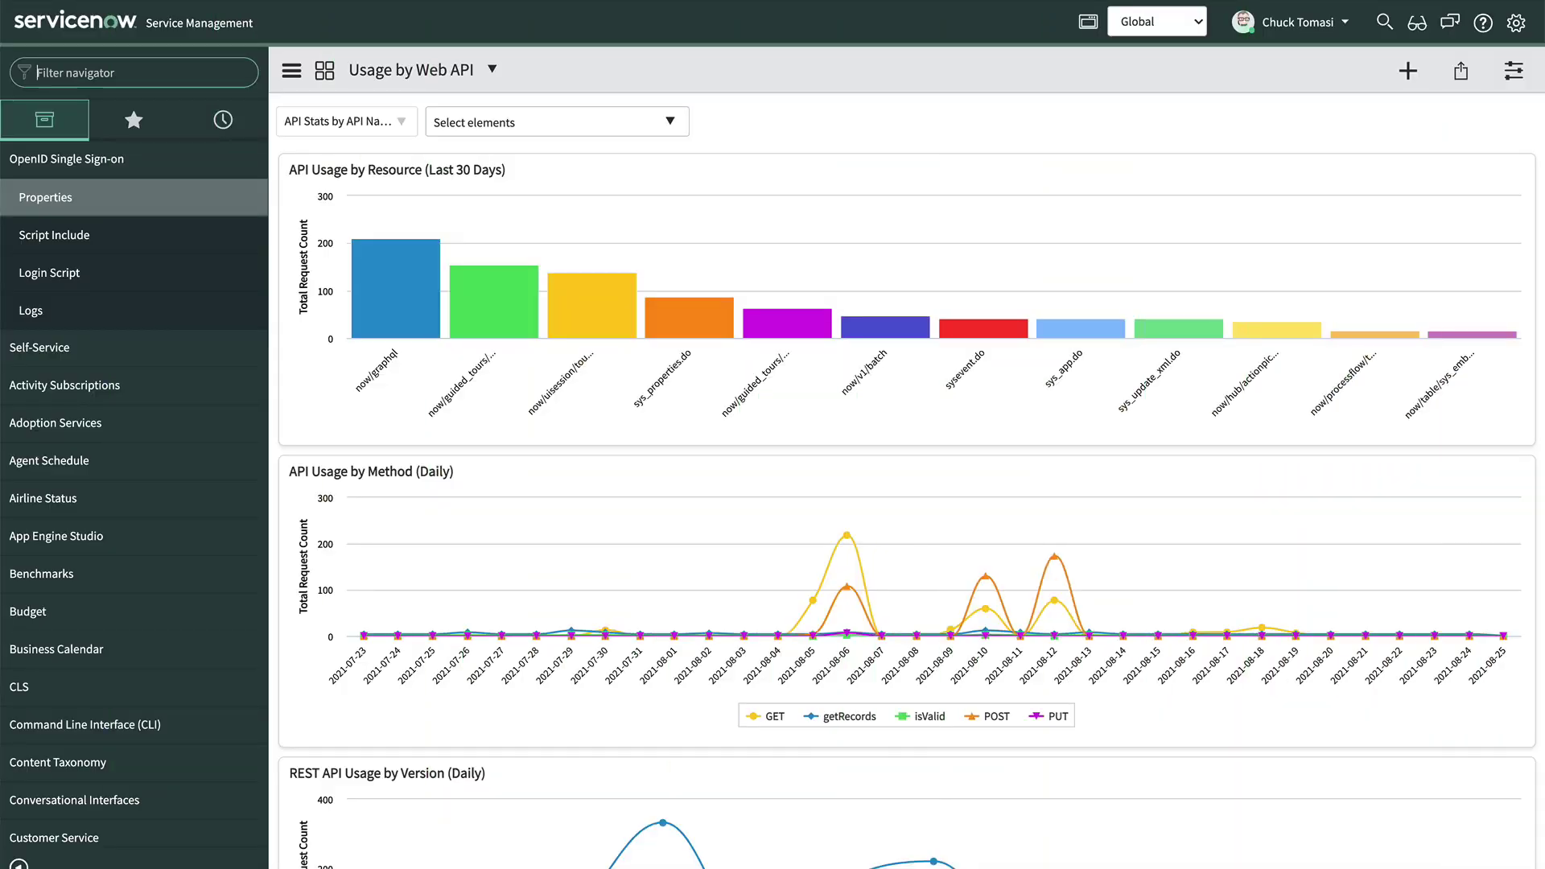
Step: Find Configuration Templates in the navigator and open the OAuth Authorization Code Demo Configuration template
text(configuration tem)
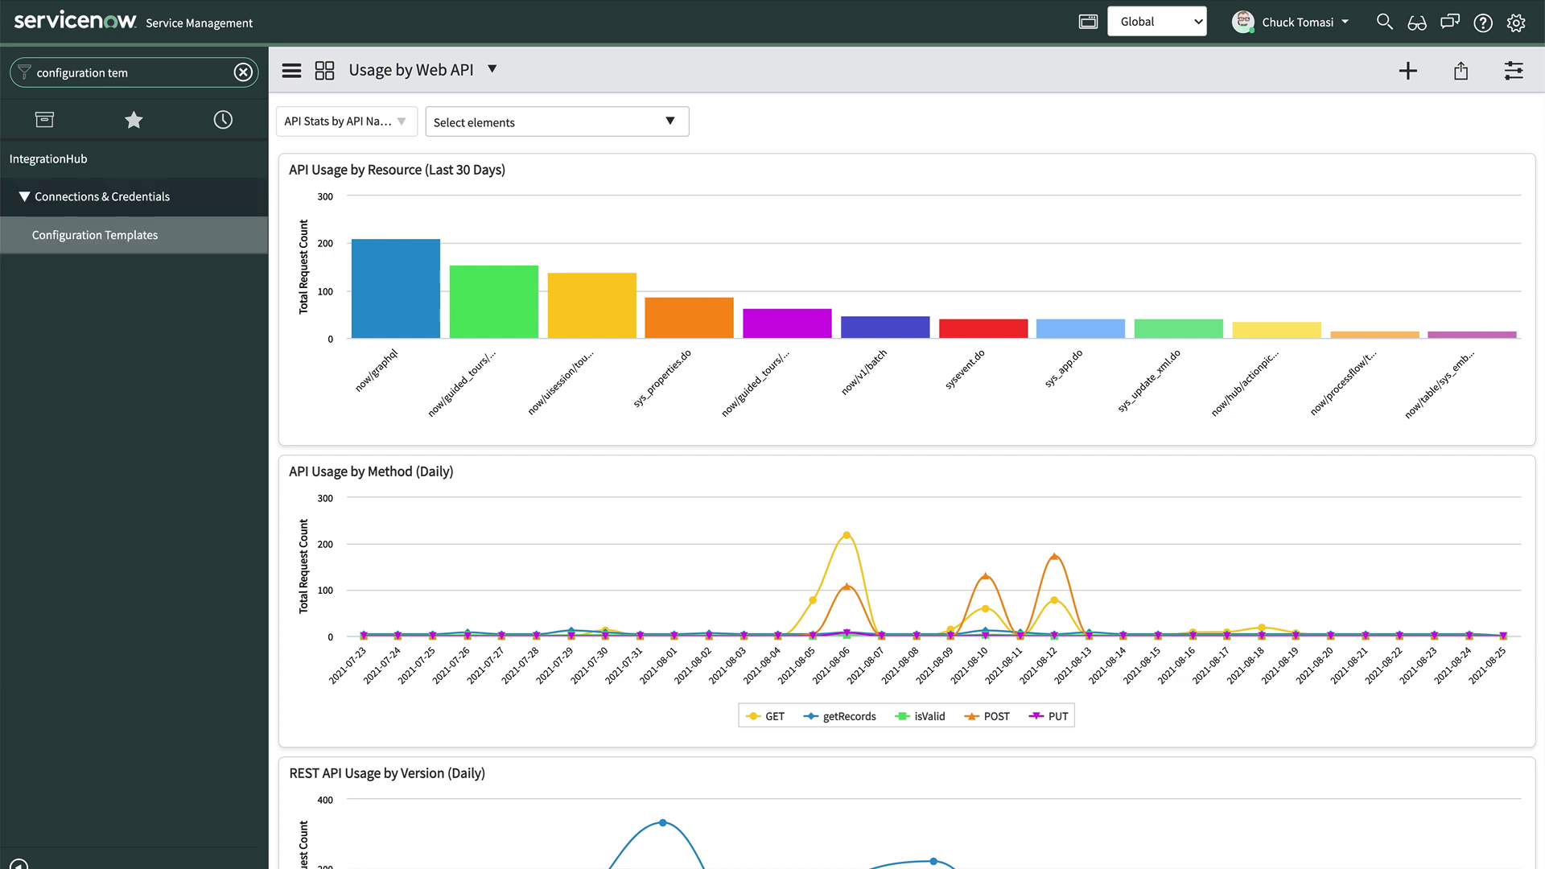
click(88, 236)
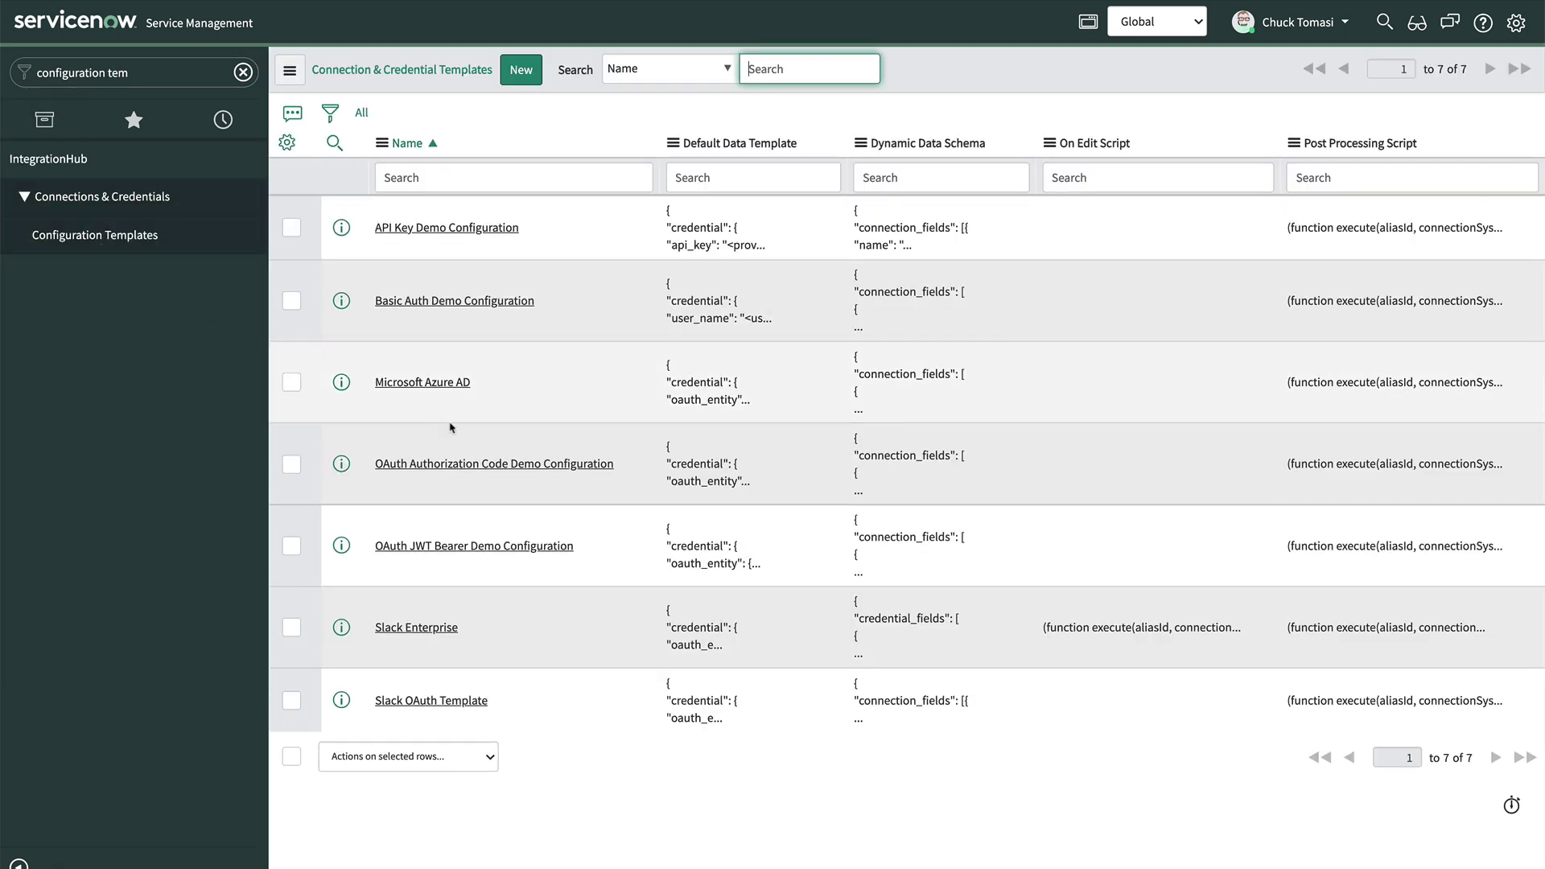
click(494, 467)
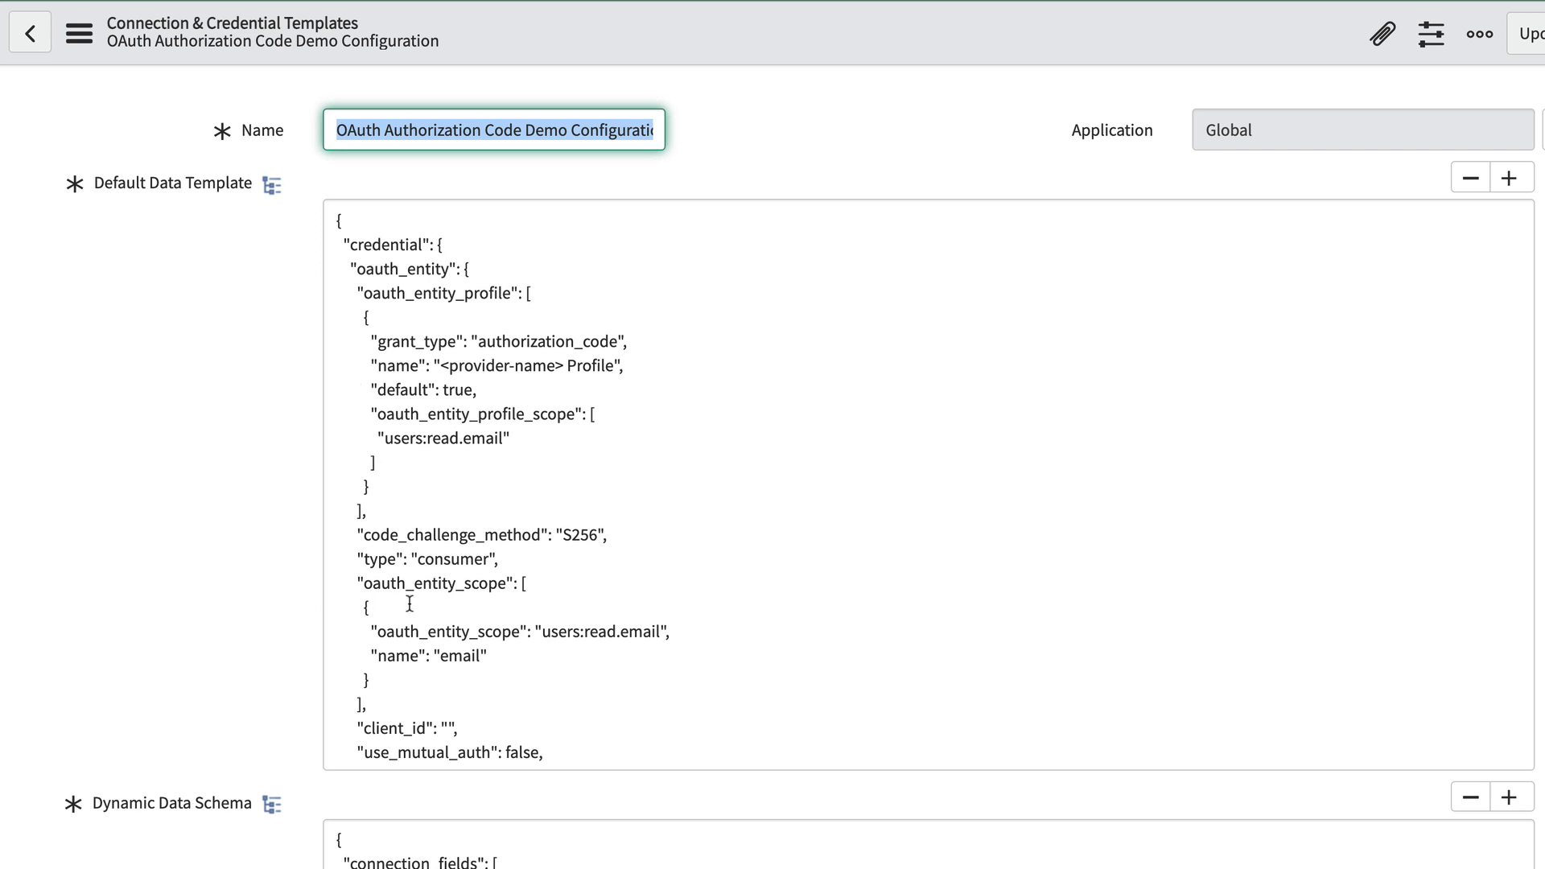
scroll(410, 604, down, 5)
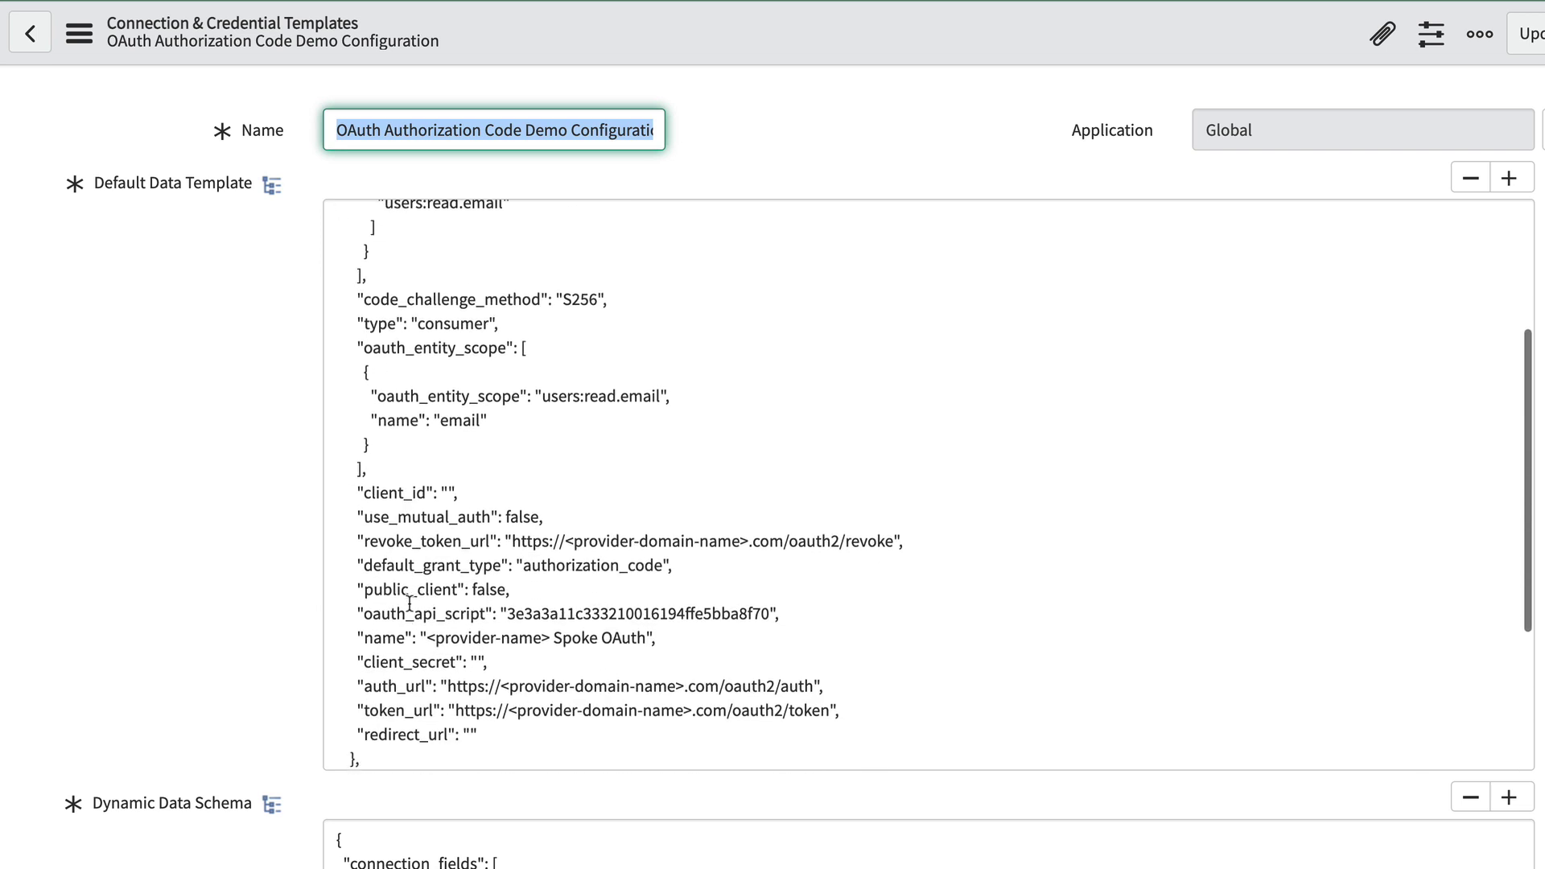
scroll(410, 603, down, 4)
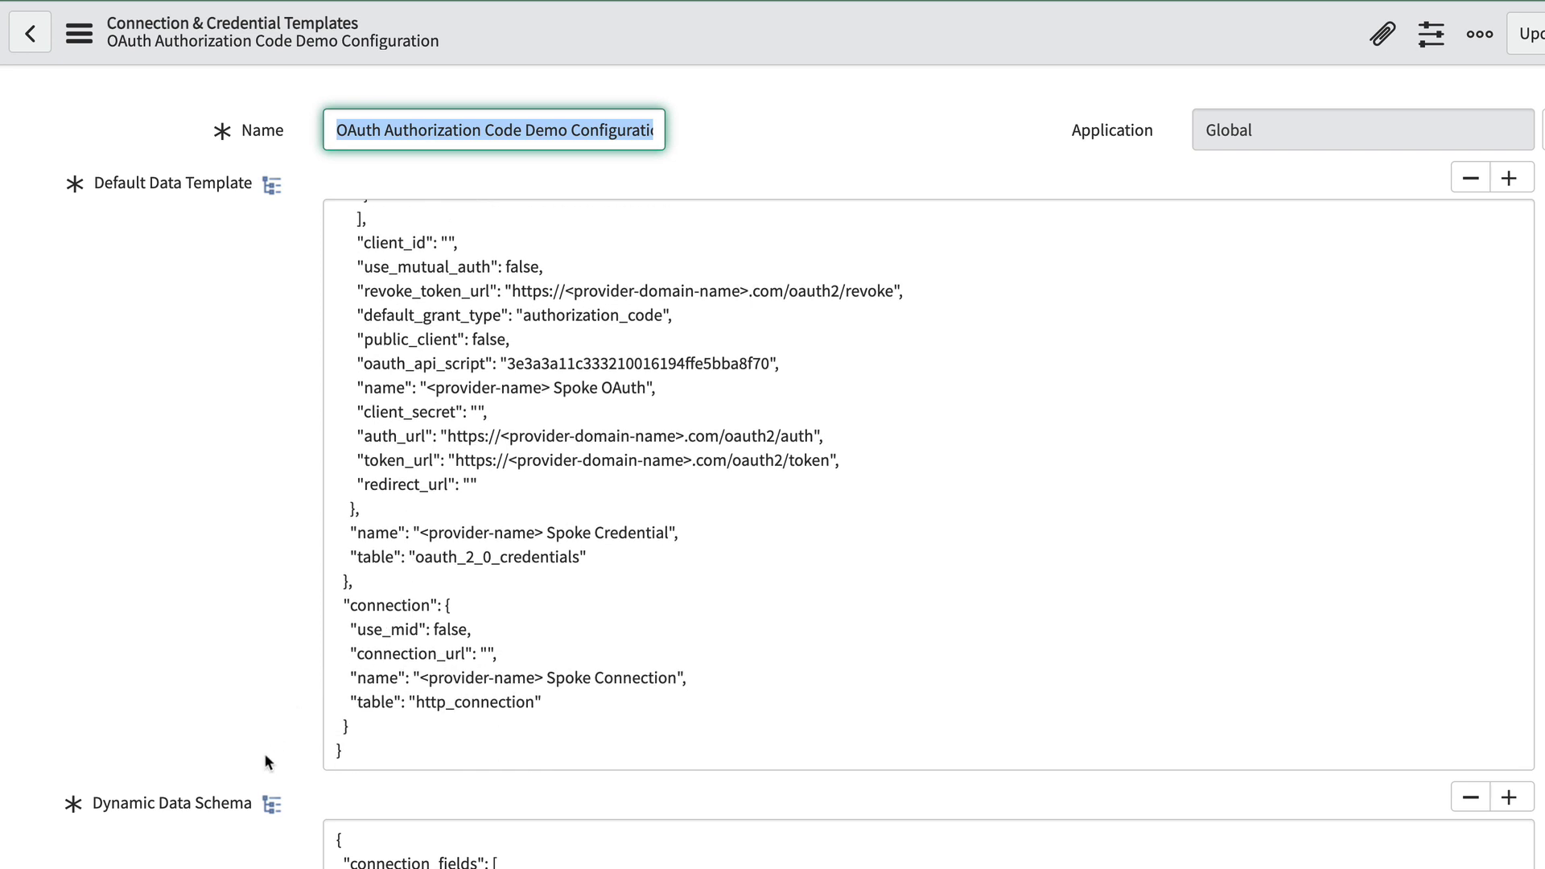
scroll(264, 752, down, 8)
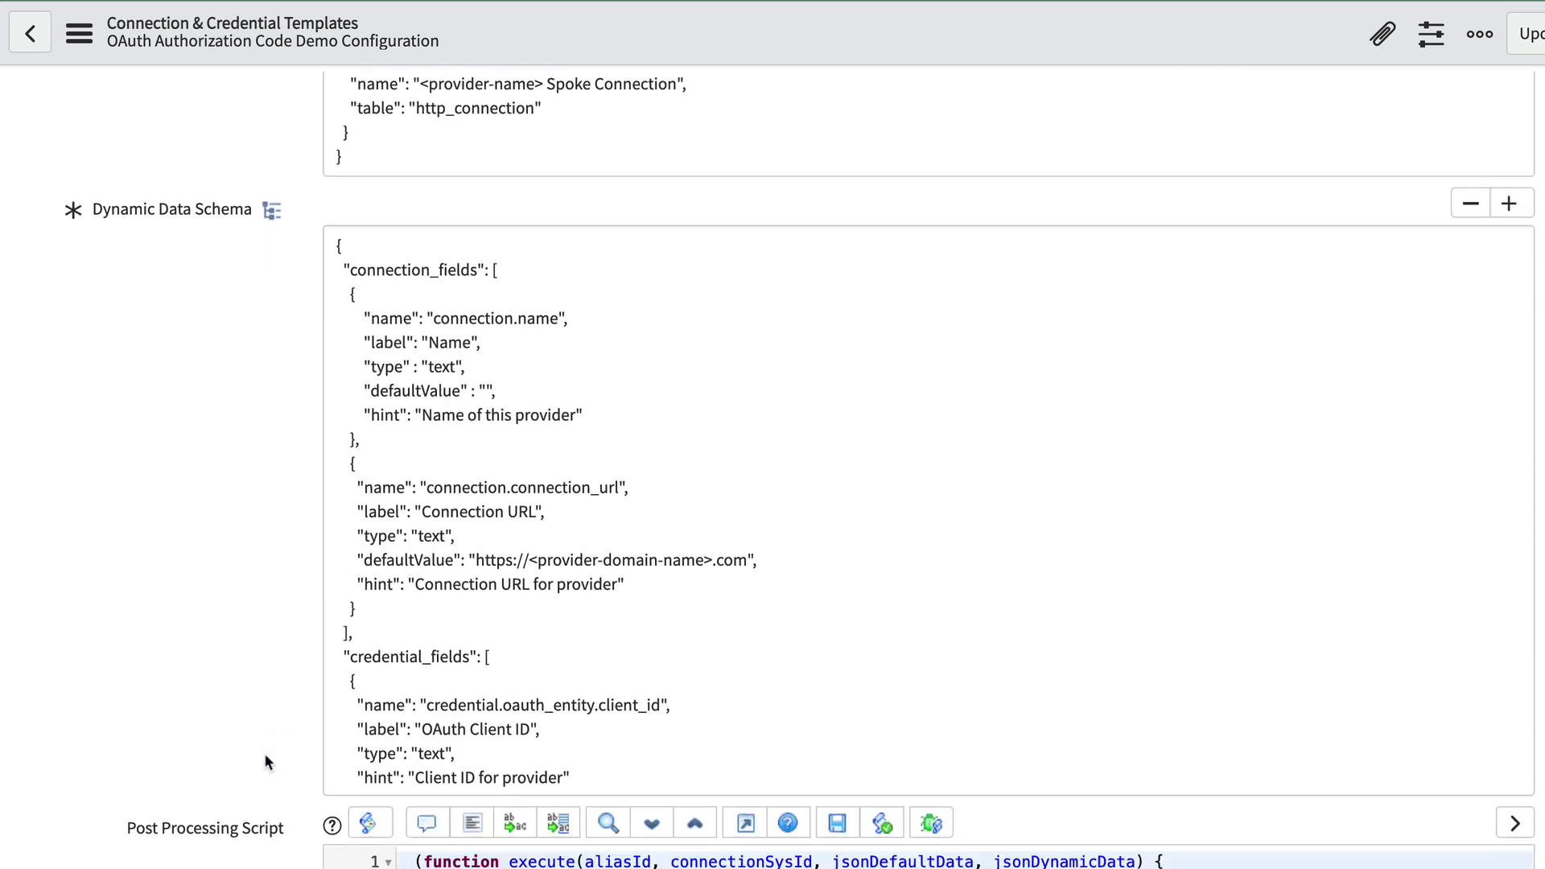
scroll(265, 762, down, 1)
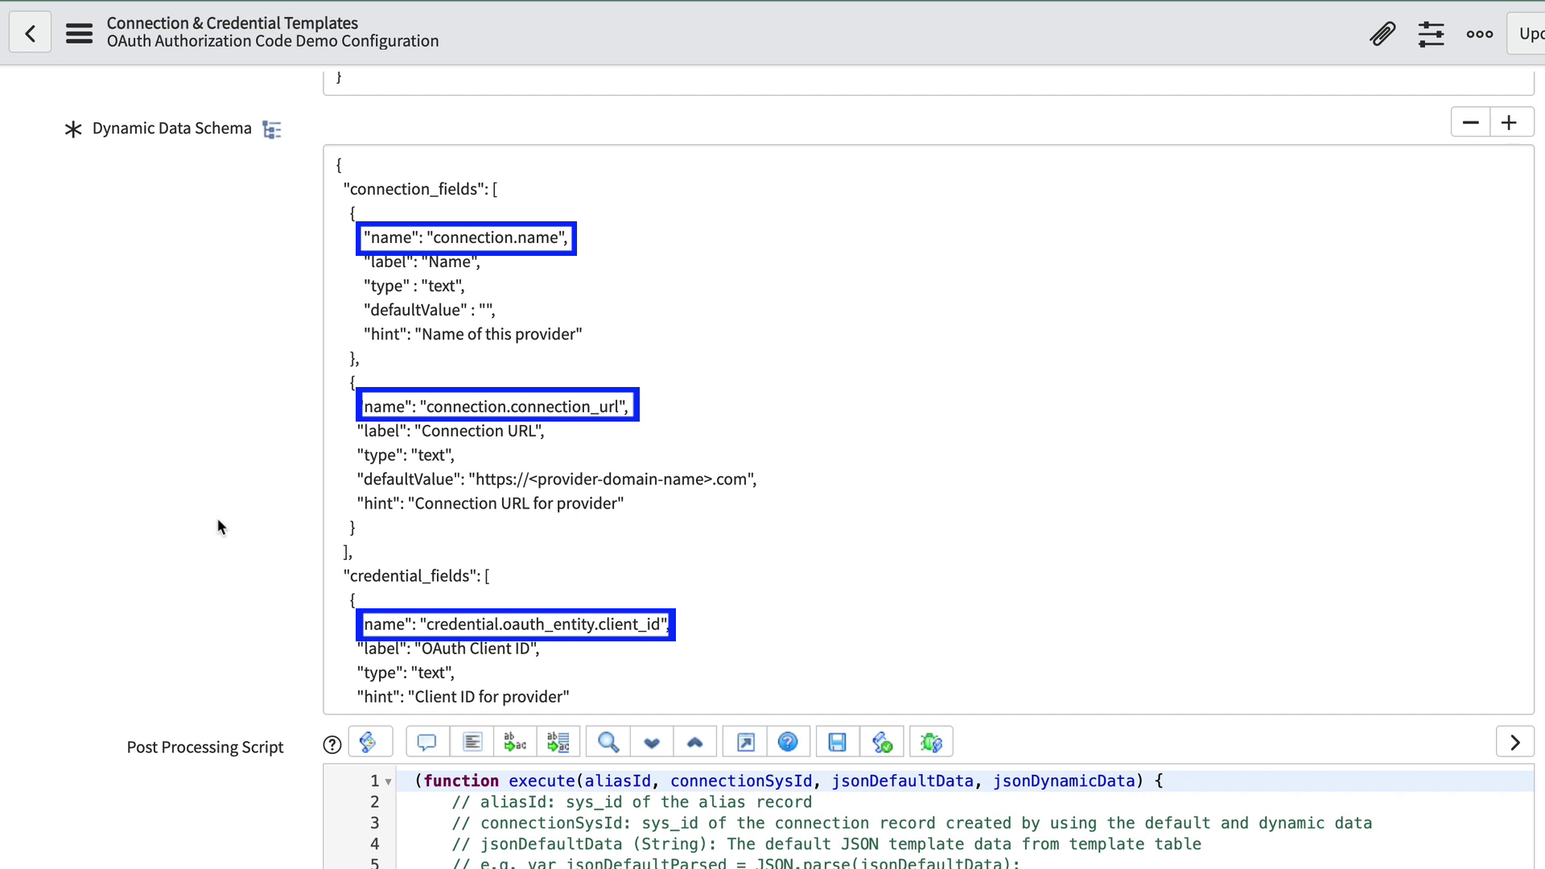
scroll(235, 787, down, 4)
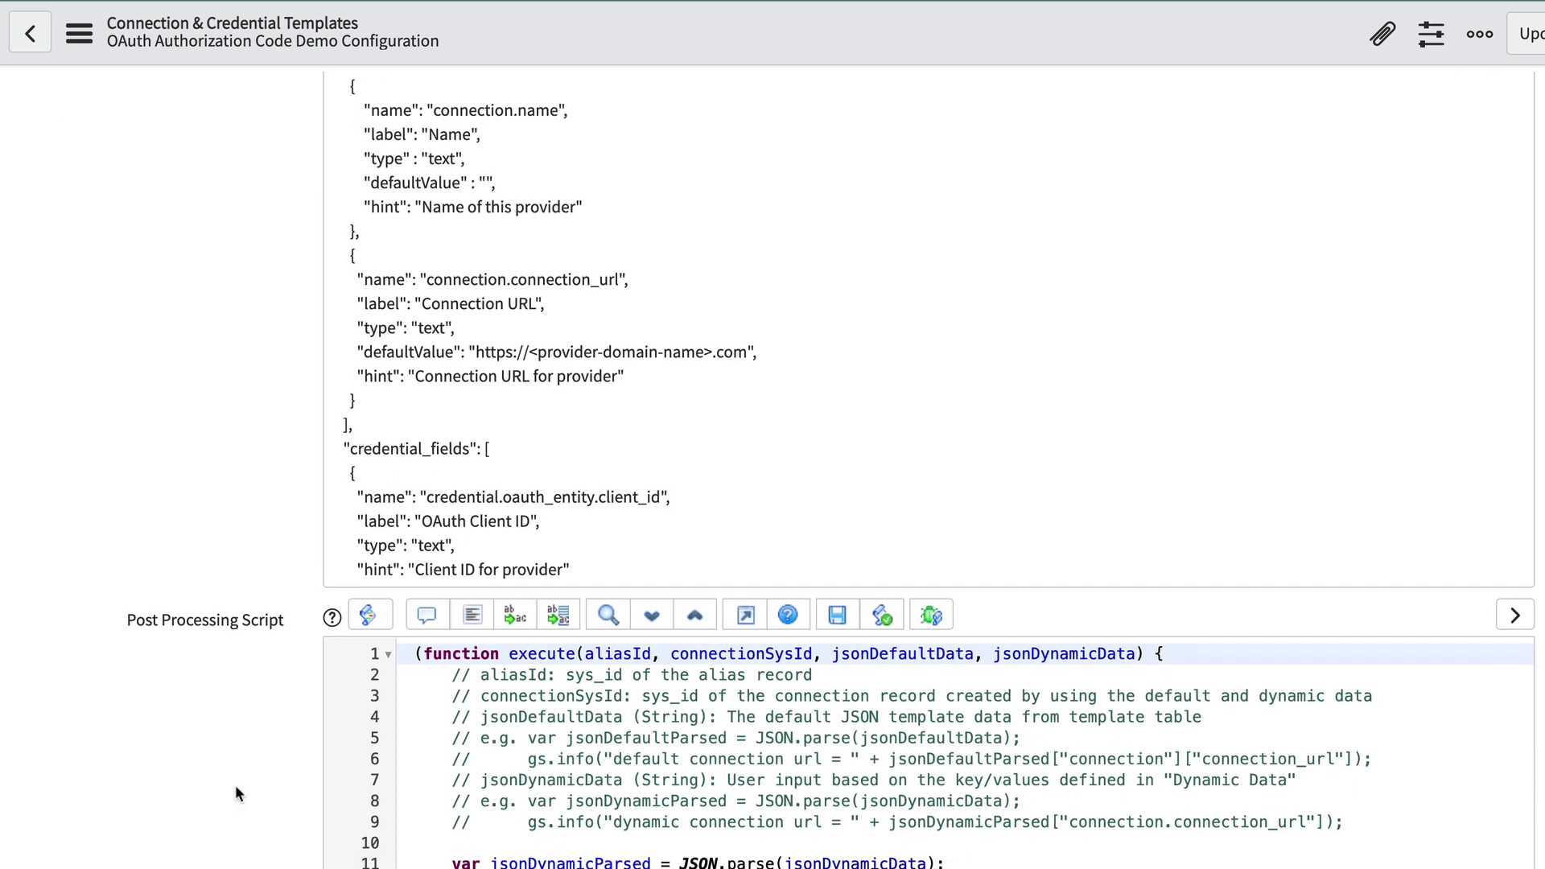
scroll(235, 787, down, 4)
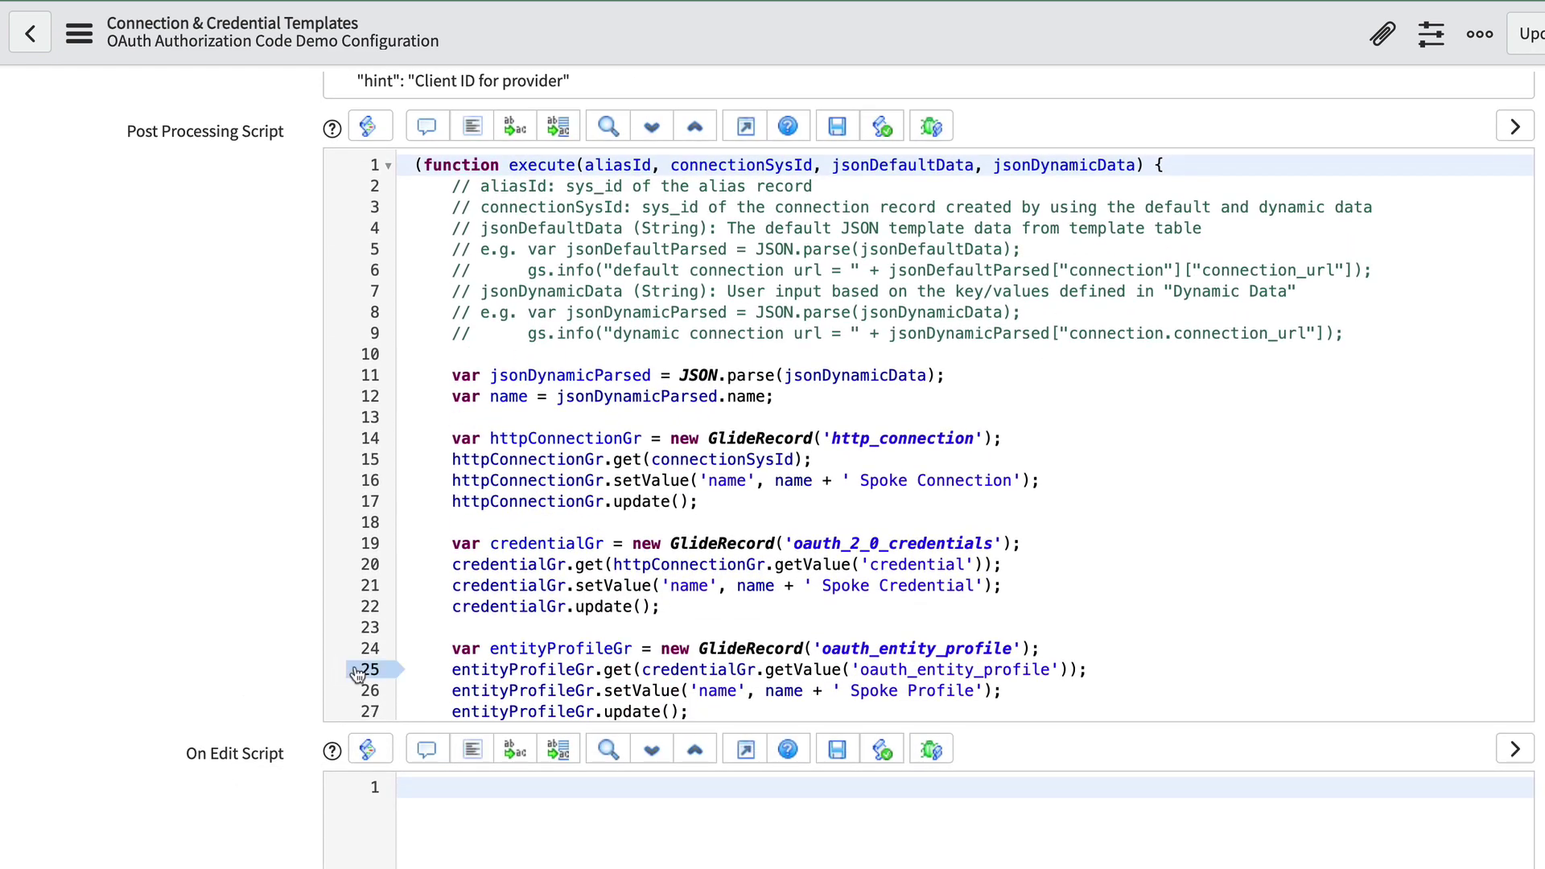
scroll(430, 665, down, 1)
scroll(430, 665, down, 3)
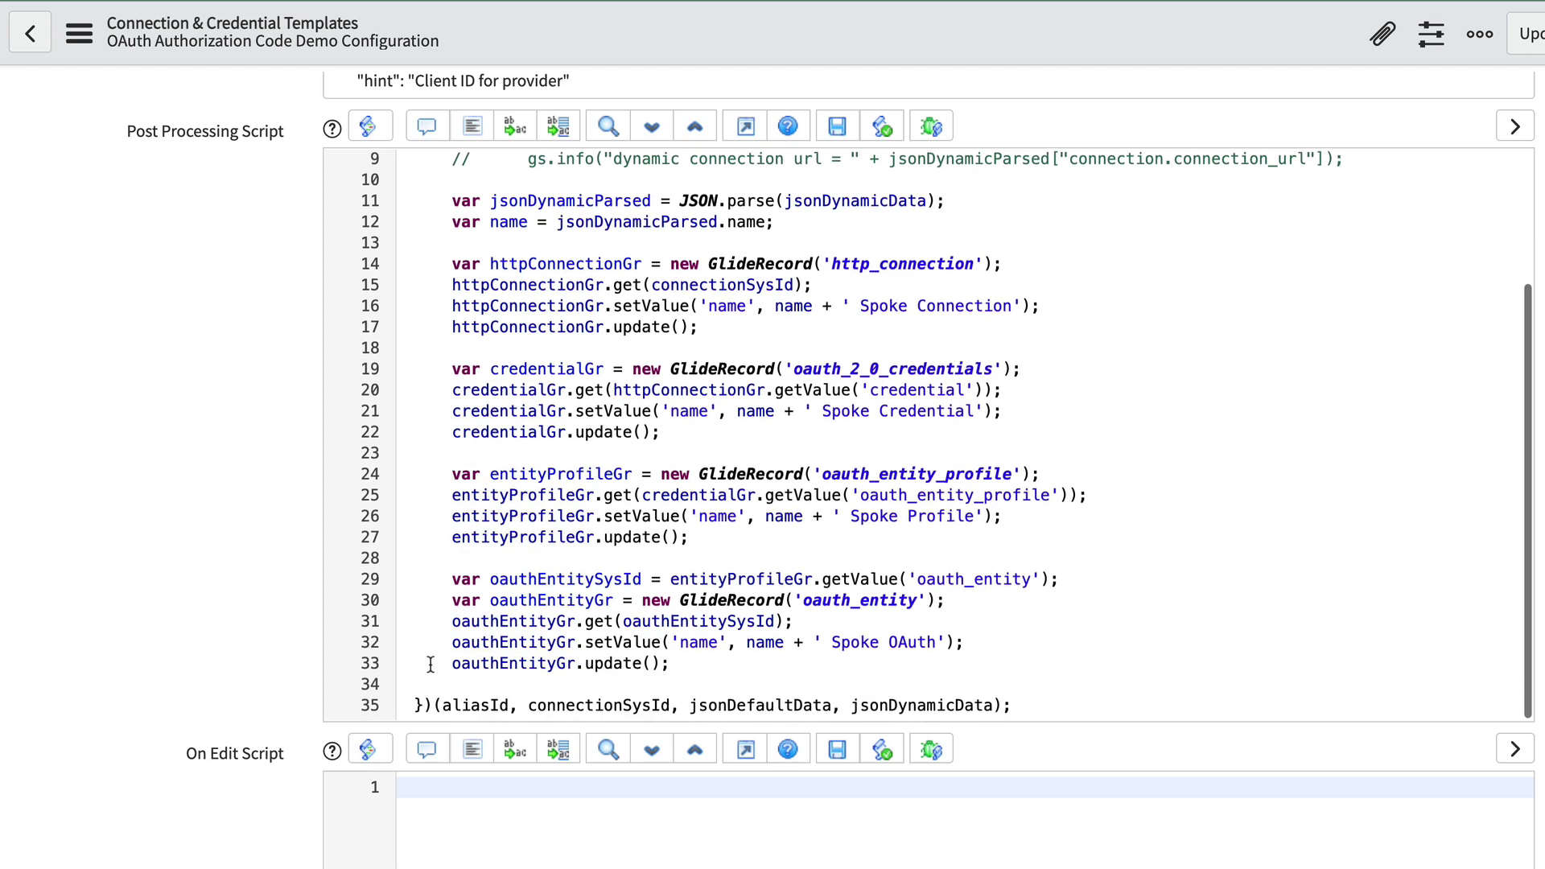
scroll(191, 679, down, 1)
scroll(192, 681, down, 1)
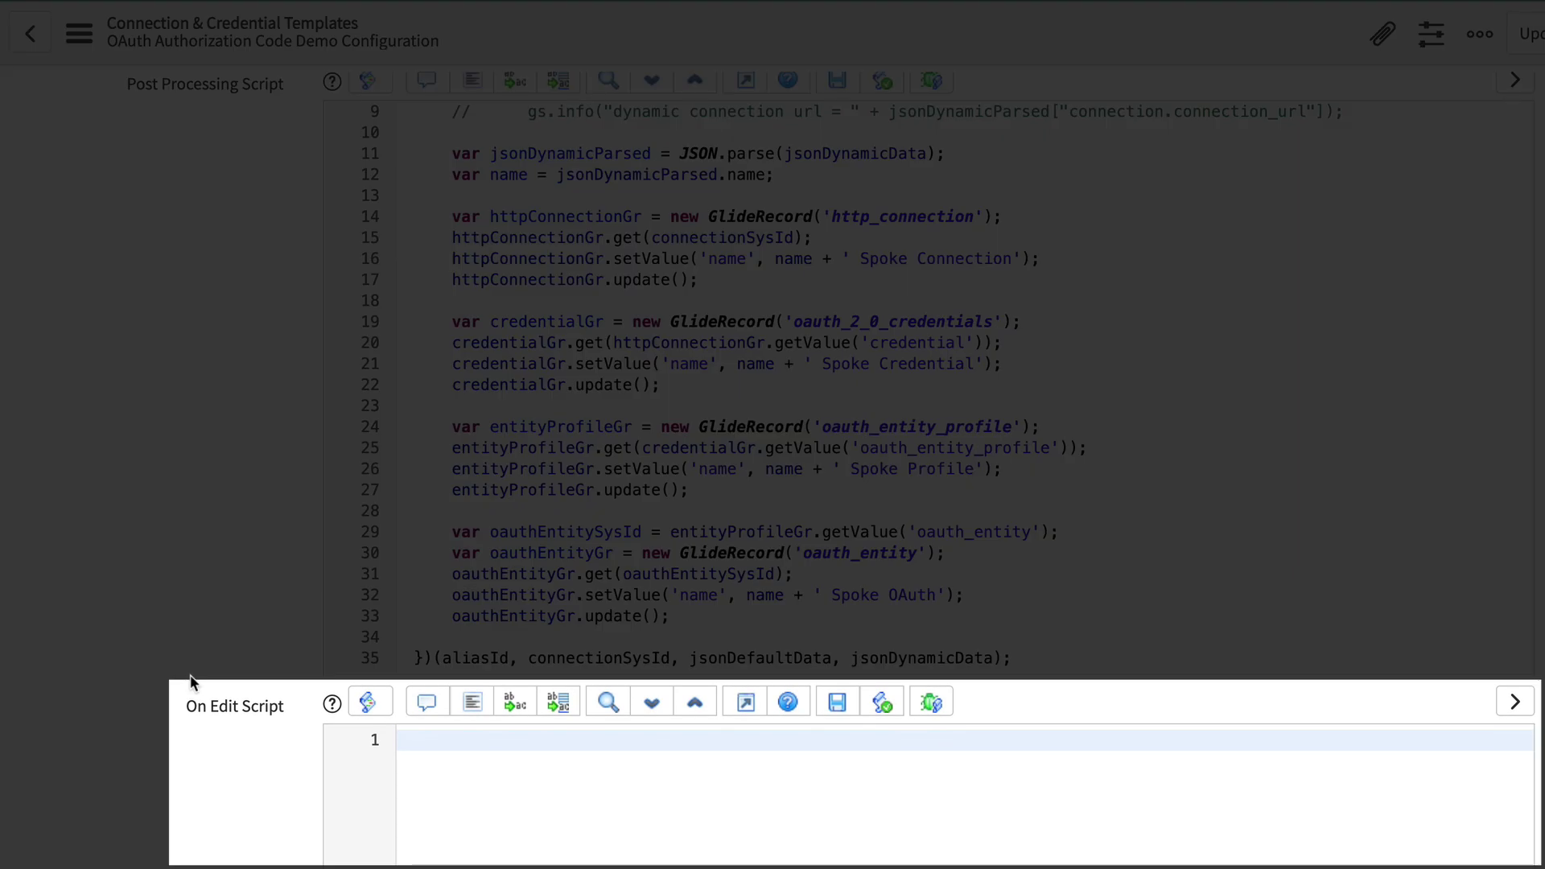